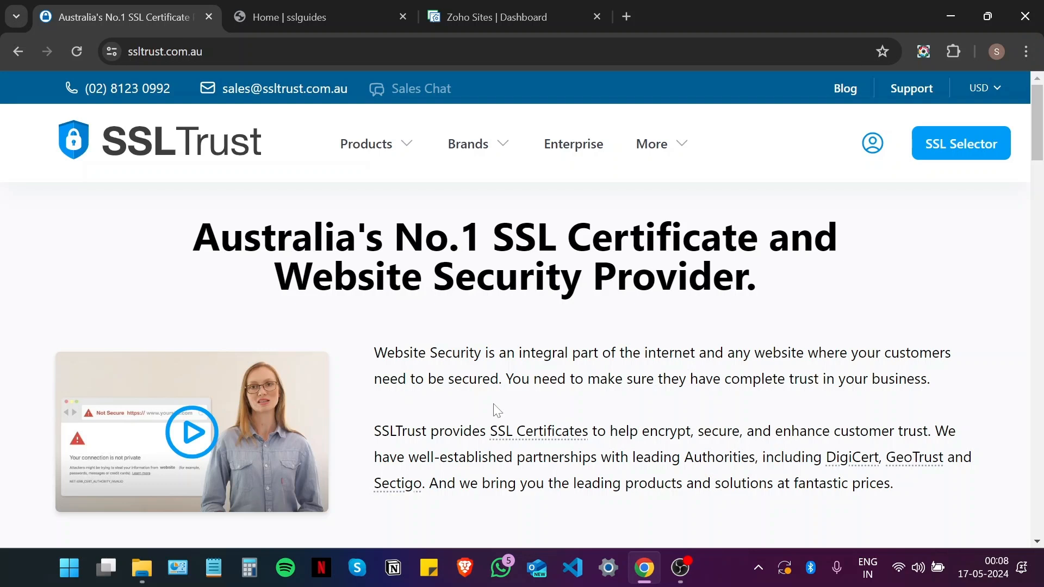
Step: Inspect the current certificate of the casemyfone.store site from Chrome's connection security details
left_click(313, 7)
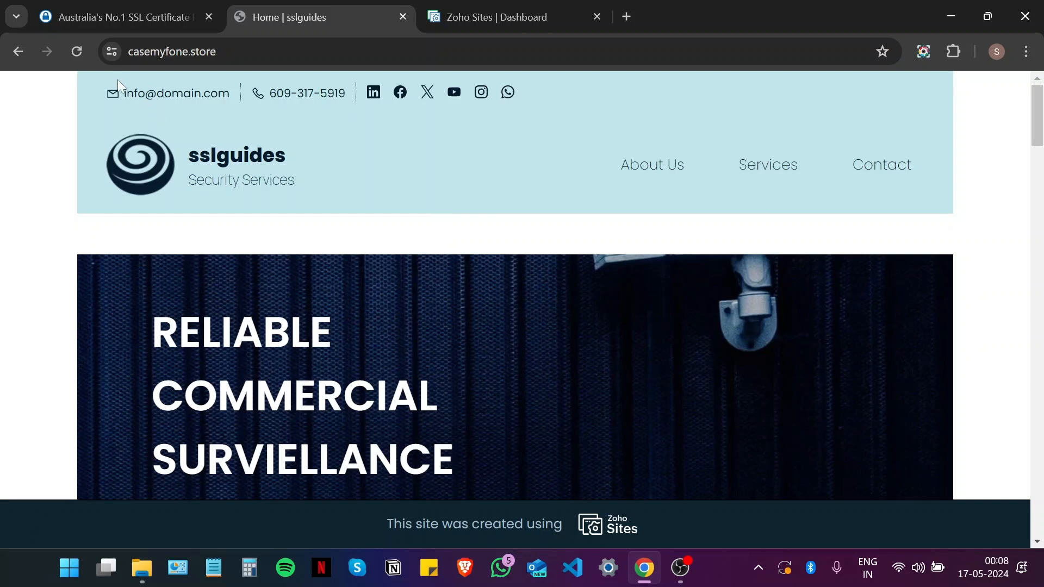
left_click(114, 60)
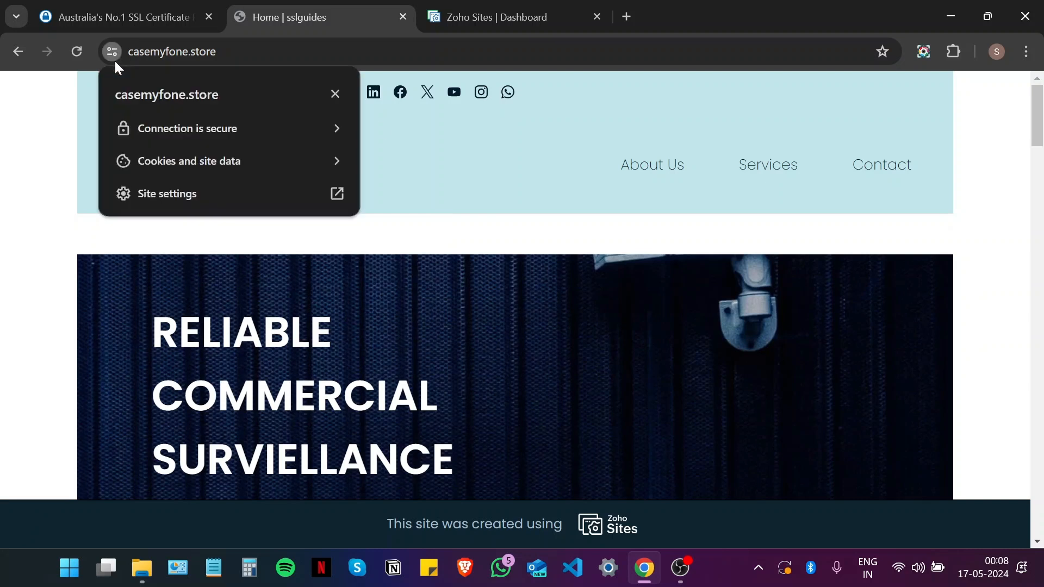
left_click(149, 127)
left_click(201, 235)
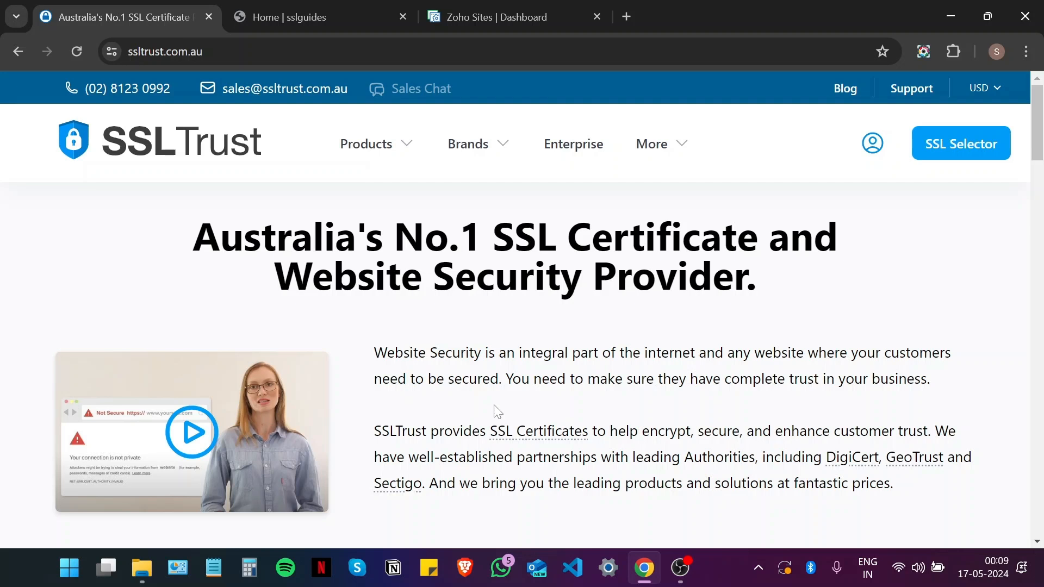
Step: Open SSLTrust's CSR Generator under the footer's Online Tools and bring its form into view
scroll(497, 412, "down", 10)
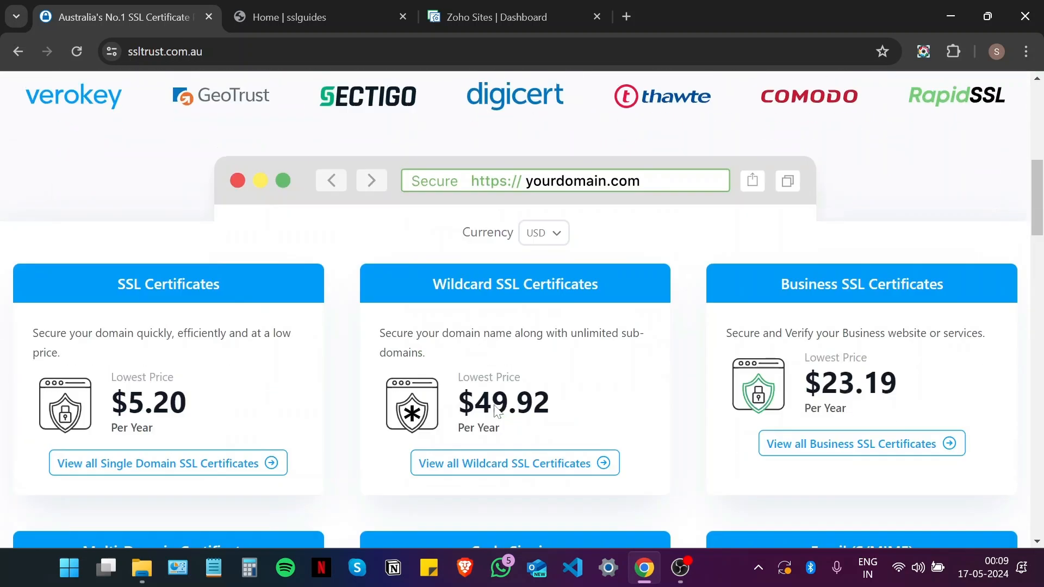
scroll(495, 408, "down", 20)
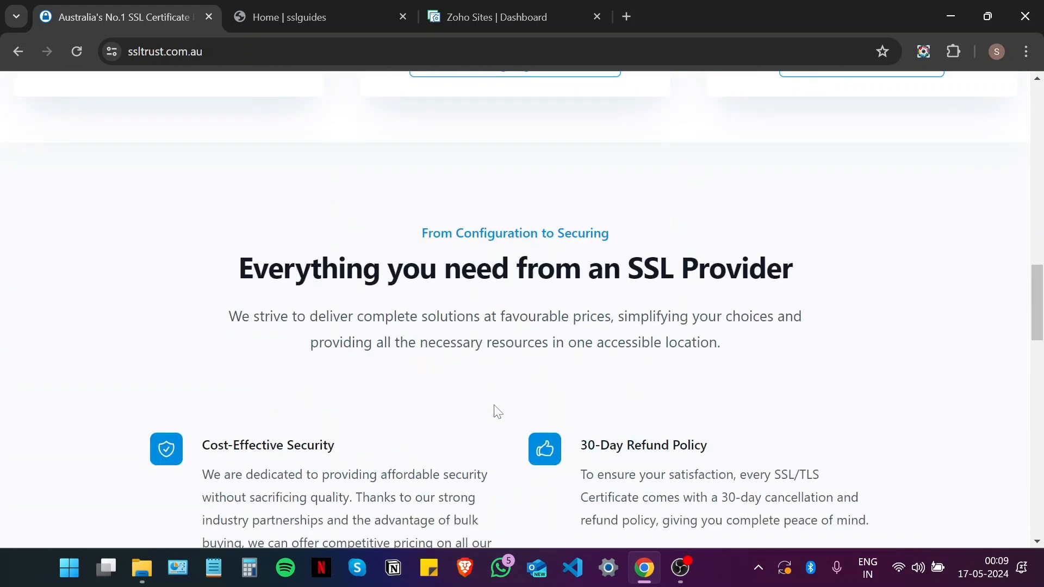
scroll(493, 405, "down", 7)
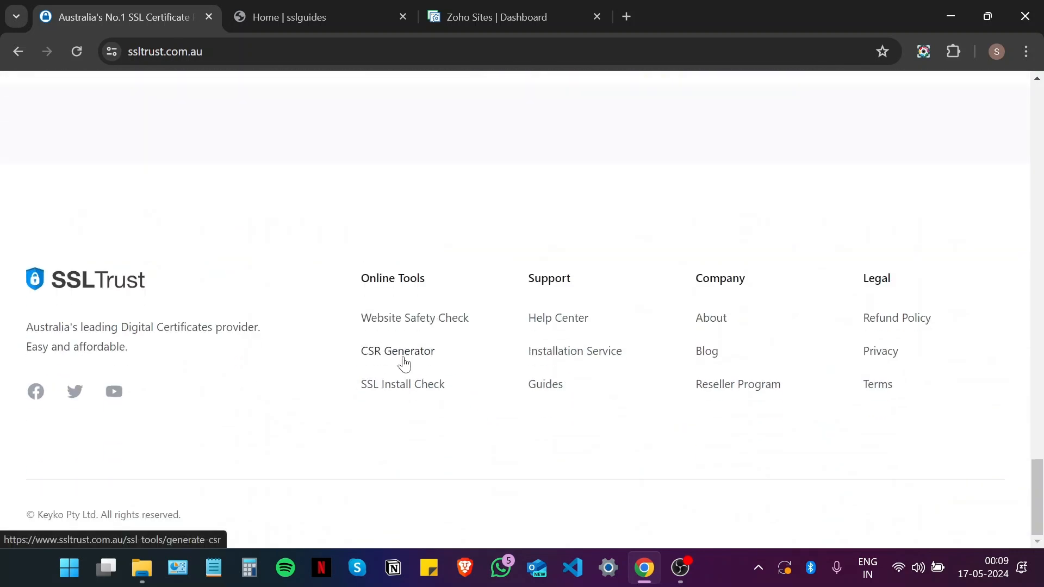
left_click(403, 358)
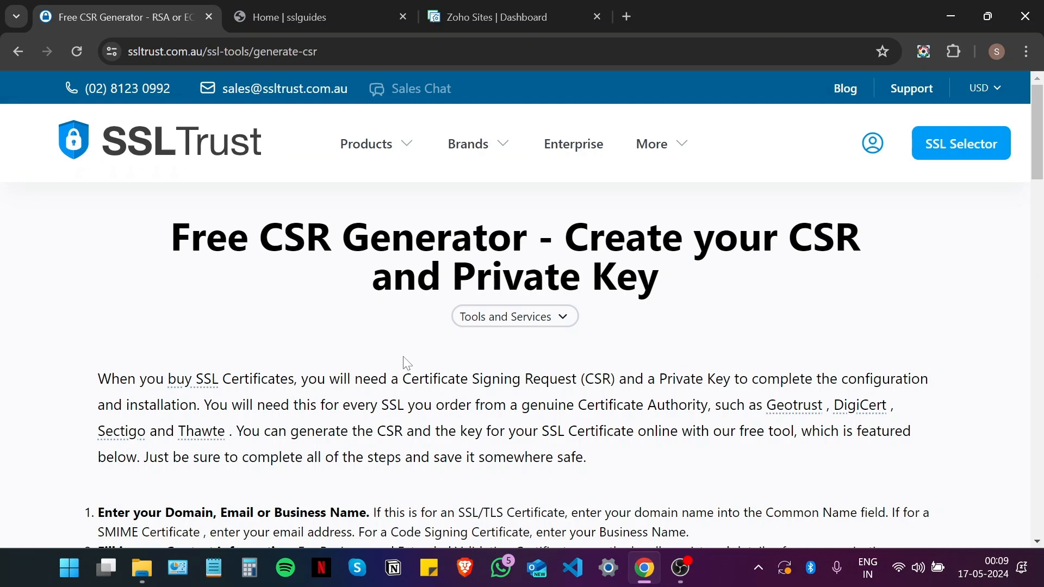
scroll(407, 364, "down", 10)
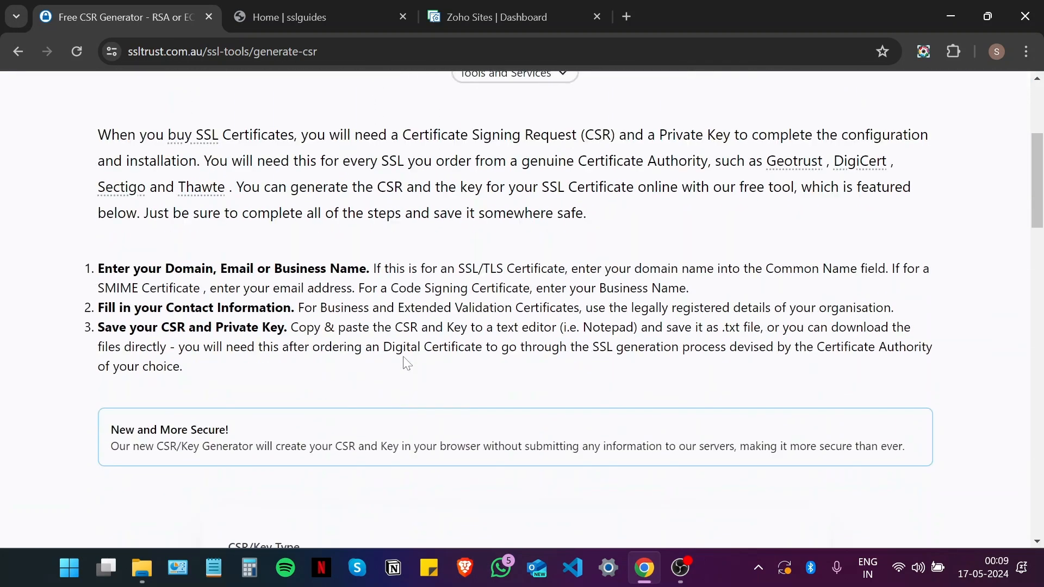
scroll(406, 363, "down", 2)
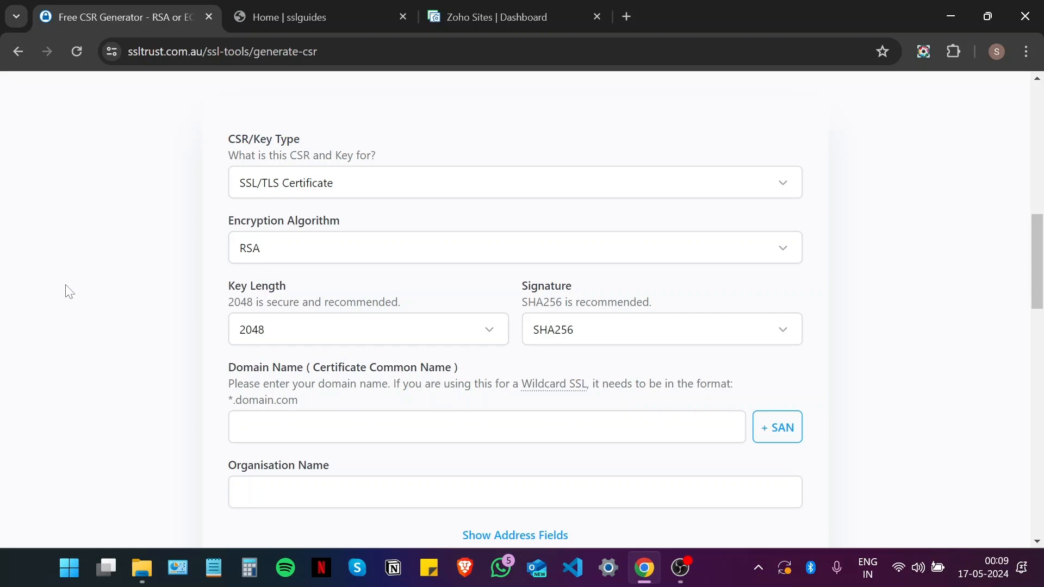
scroll(152, 268, "down", 1)
scroll(157, 268, "up", 1)
Step: Enter casemyfone.store as the domain and SSLTrust as the organisation name
scroll(405, 193, "down", 3)
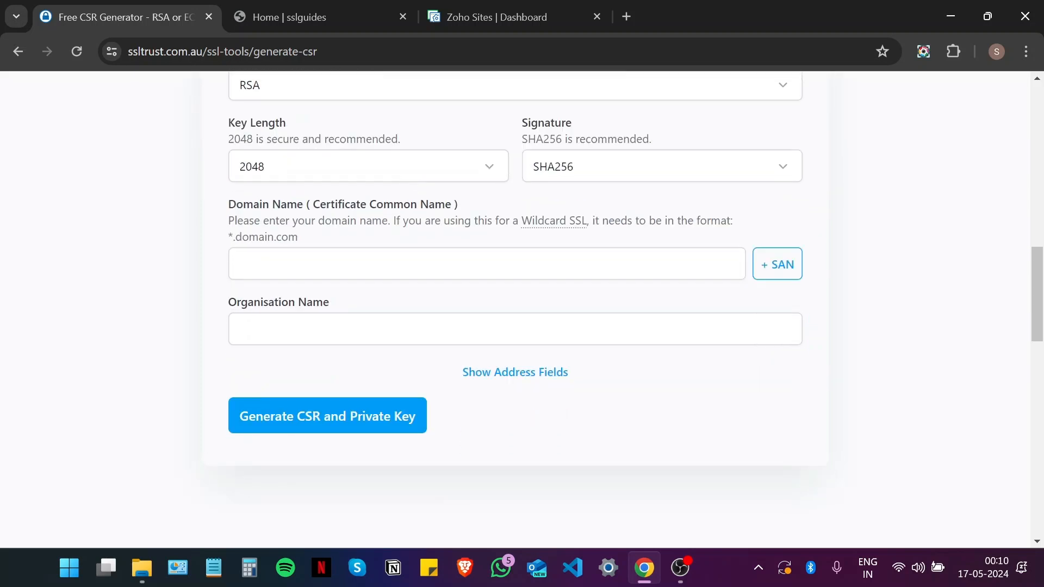
left_click(405, 264)
type("c")
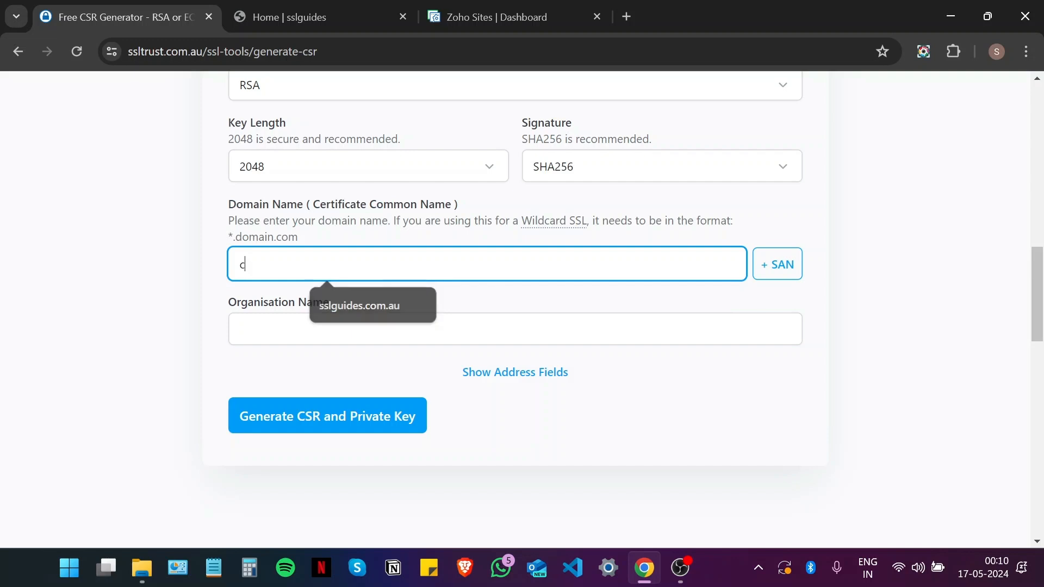
type("asemyfo")
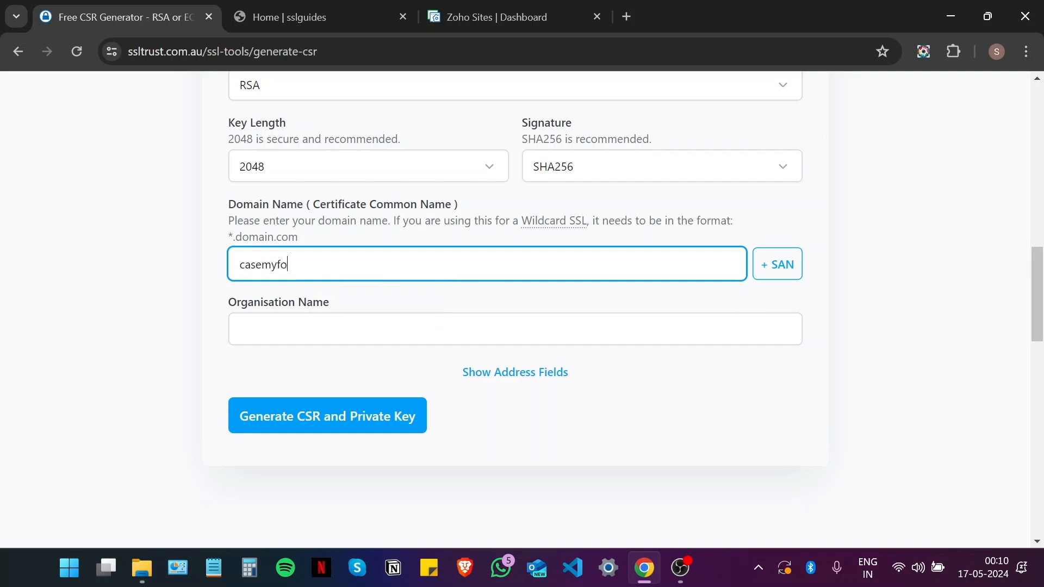
type("ne.store")
left_click(191, 307)
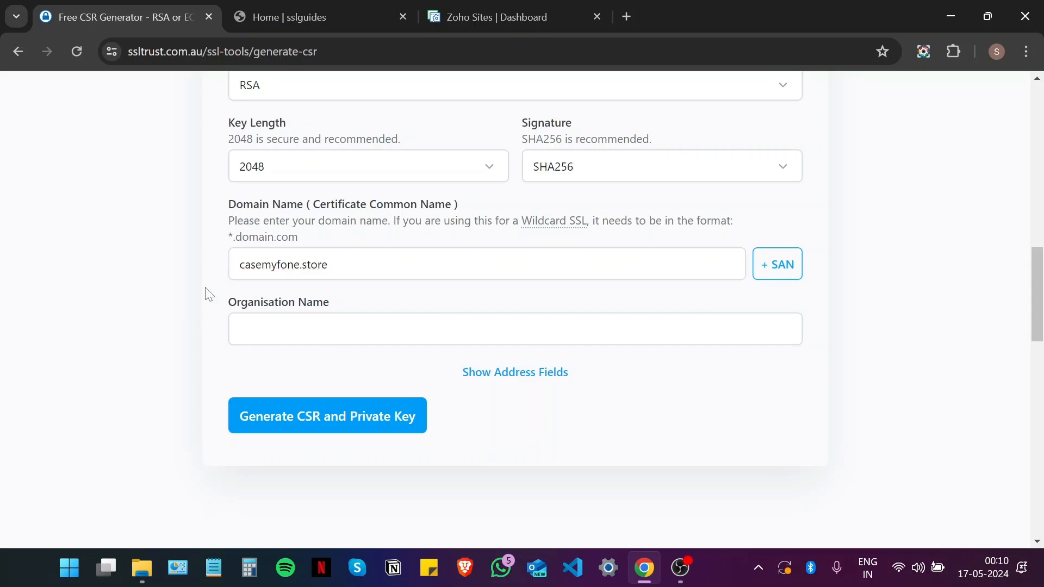
left_click(240, 329)
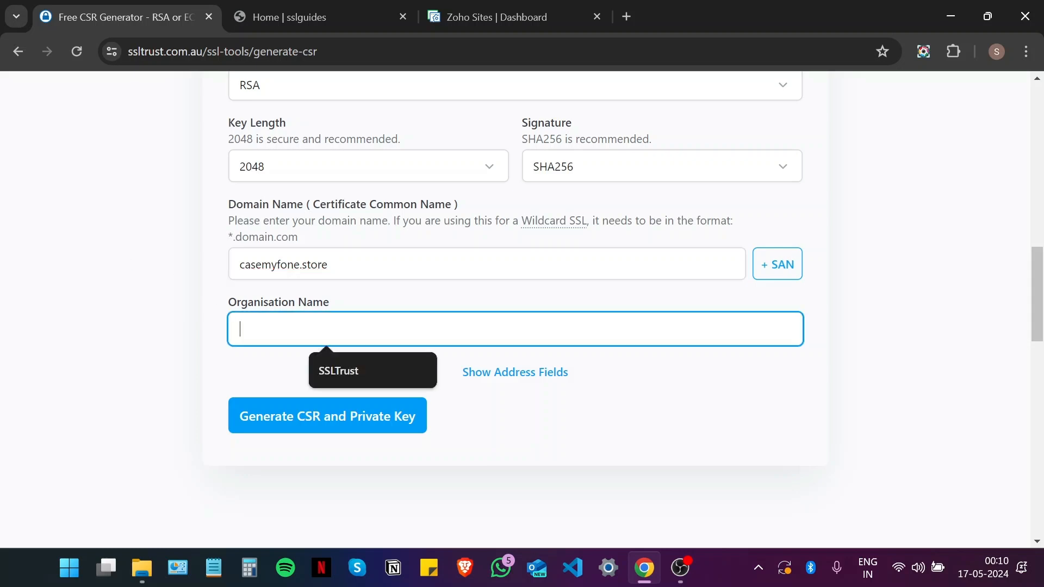
type("SSLTurst")
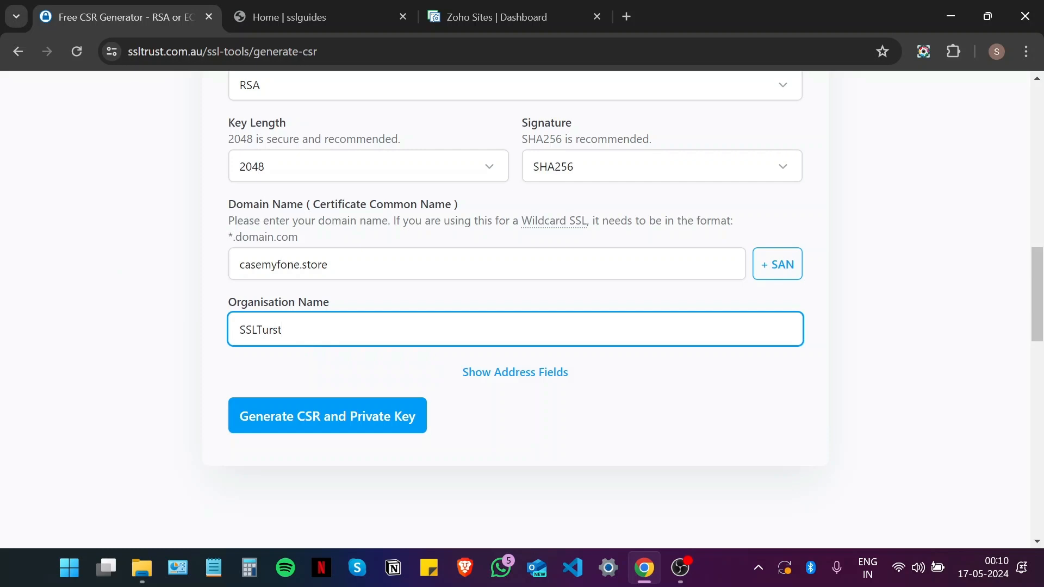
key("BackSpace")
key("BackSpace")
key("BackSpace")
key("BackSpace")
type("rust")
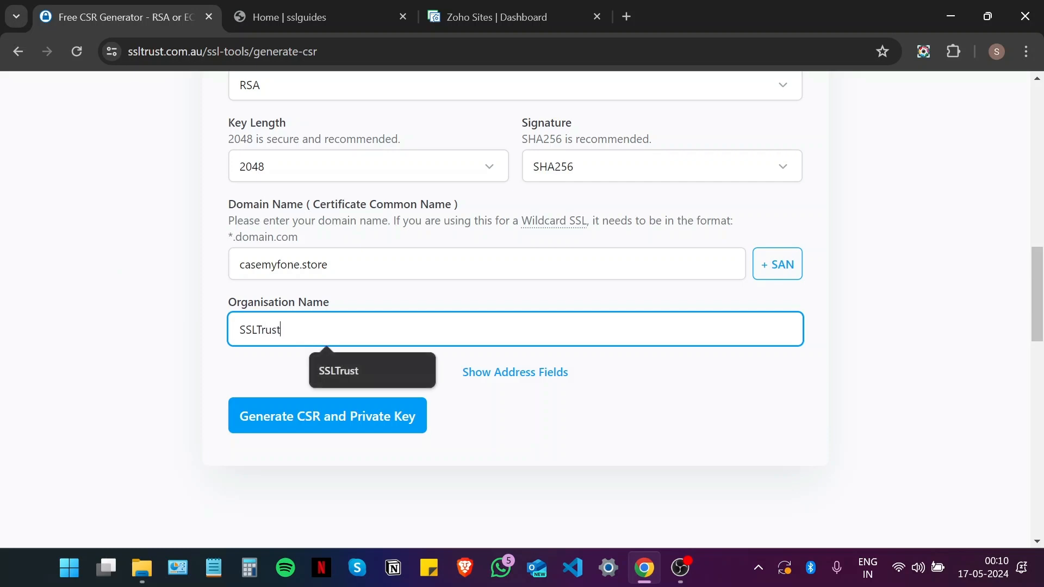
left_click(624, 399)
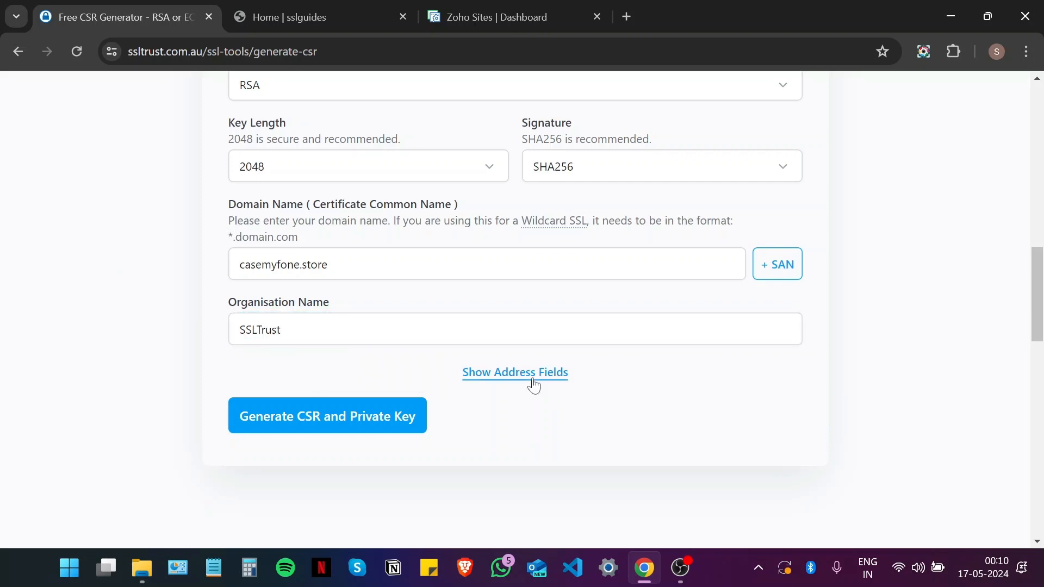
Step: Add Sydney, NSW and Australia as the address, then generate the CSR and private key
left_click(533, 377)
scroll(431, 335, "down", 1)
left_click(431, 314)
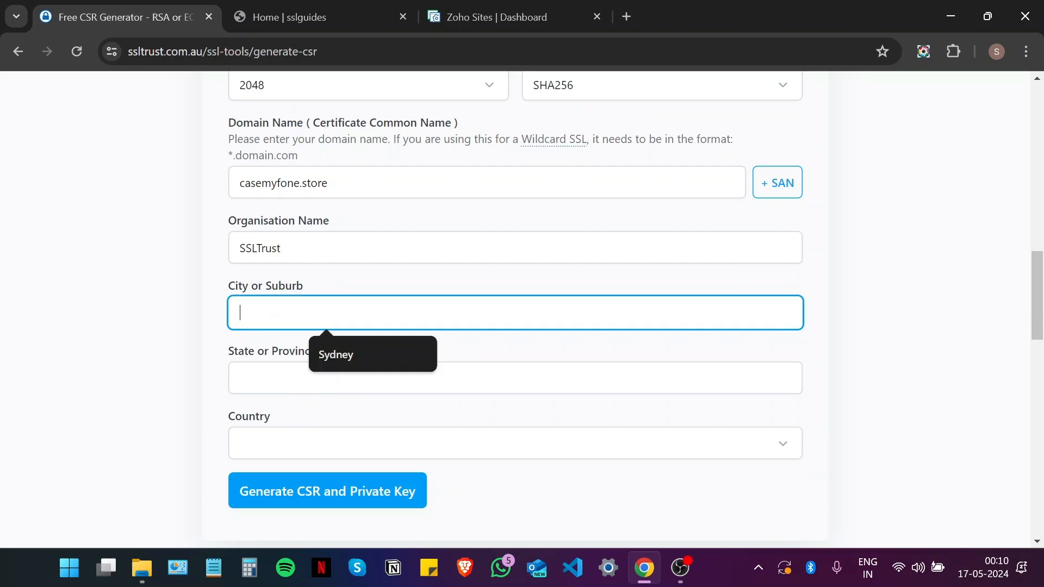
type("Syndey")
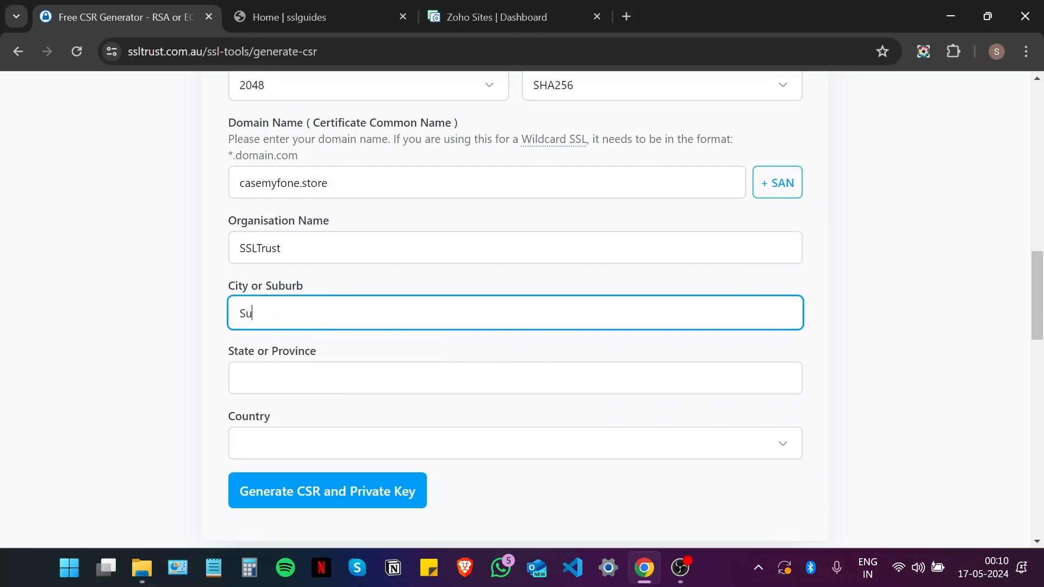
key("BackSpace")
key("BackSpace")
key("BackSpace")
key("BackSpace")
type("dn")
key("BackSpace")
type("ney")
left_click(329, 367)
left_click(341, 423)
left_click(310, 433)
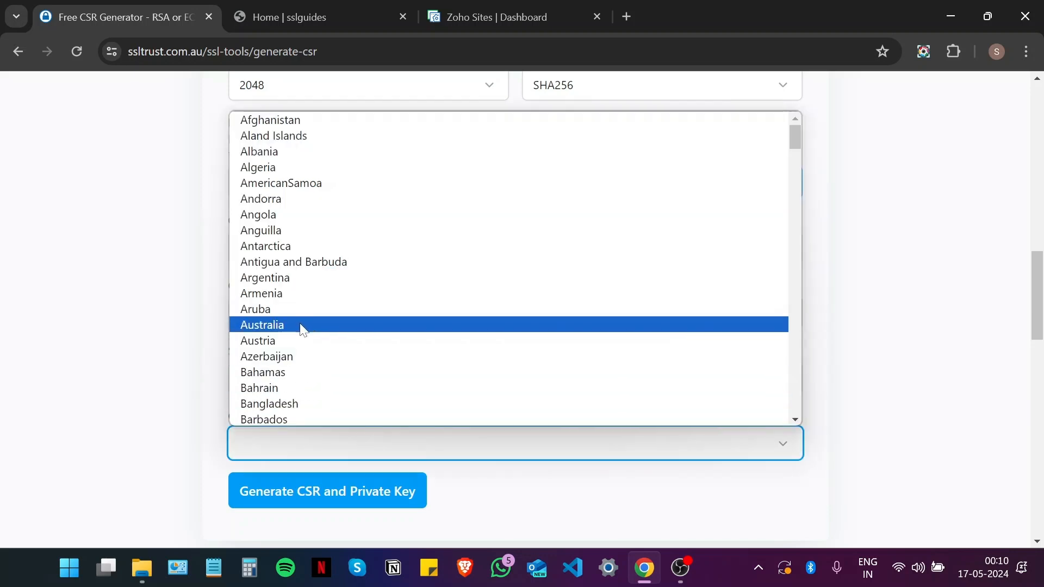
left_click(301, 325)
scroll(114, 288, "down", 3)
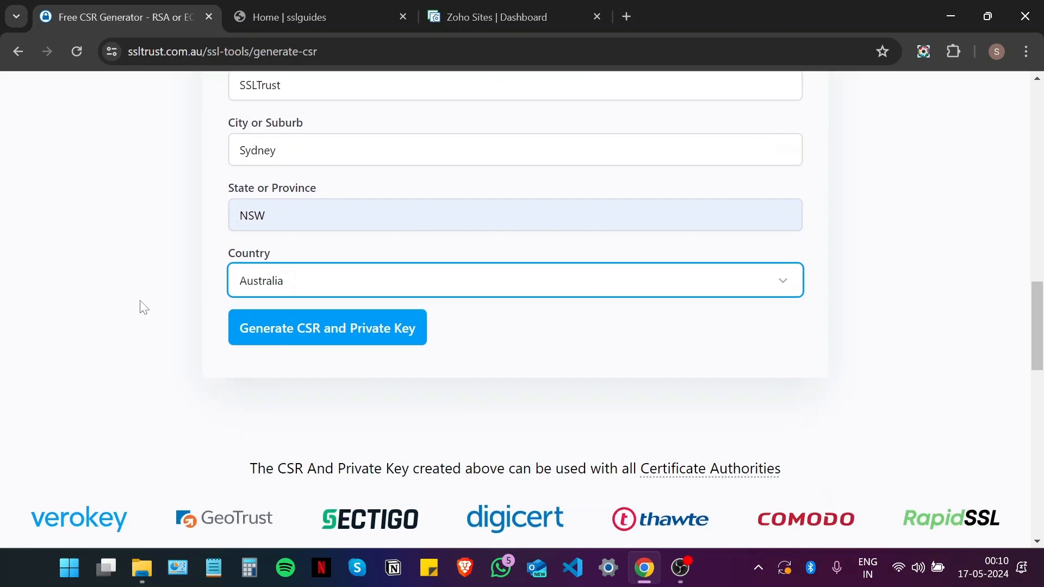
left_click(329, 332)
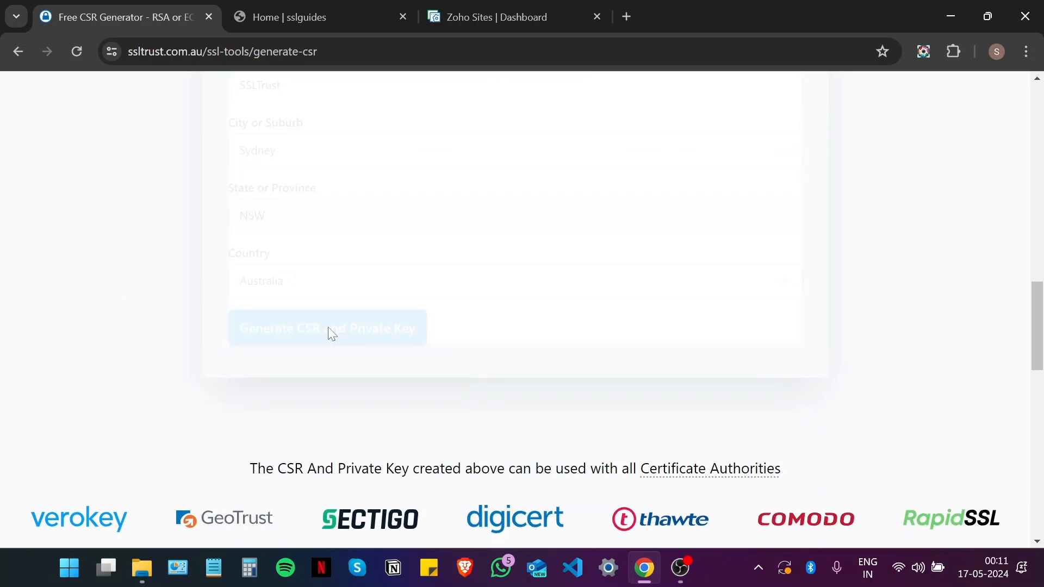
Step: Download both the private key and the CSR as .TXT files
scroll(240, 272, "down", 3)
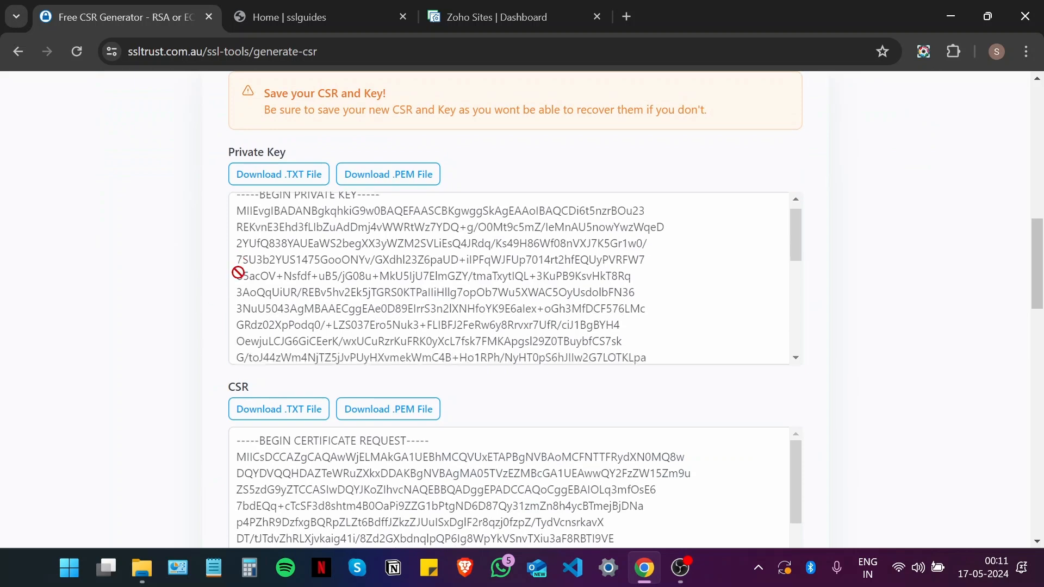
scroll(900, 335, "up", 3)
scroll(914, 335, "down", 4)
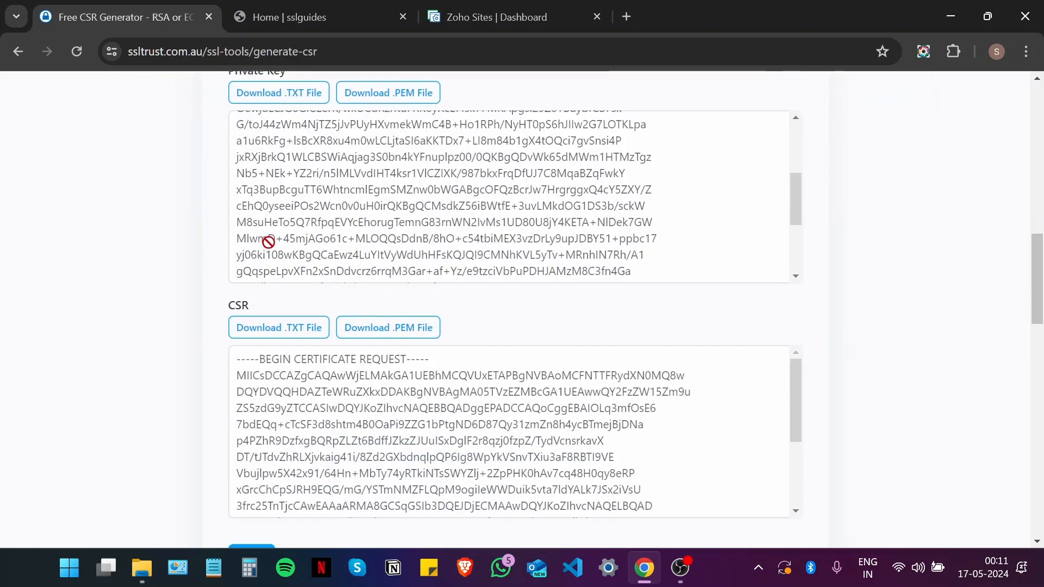
scroll(327, 244, "up", 2)
left_click(279, 100)
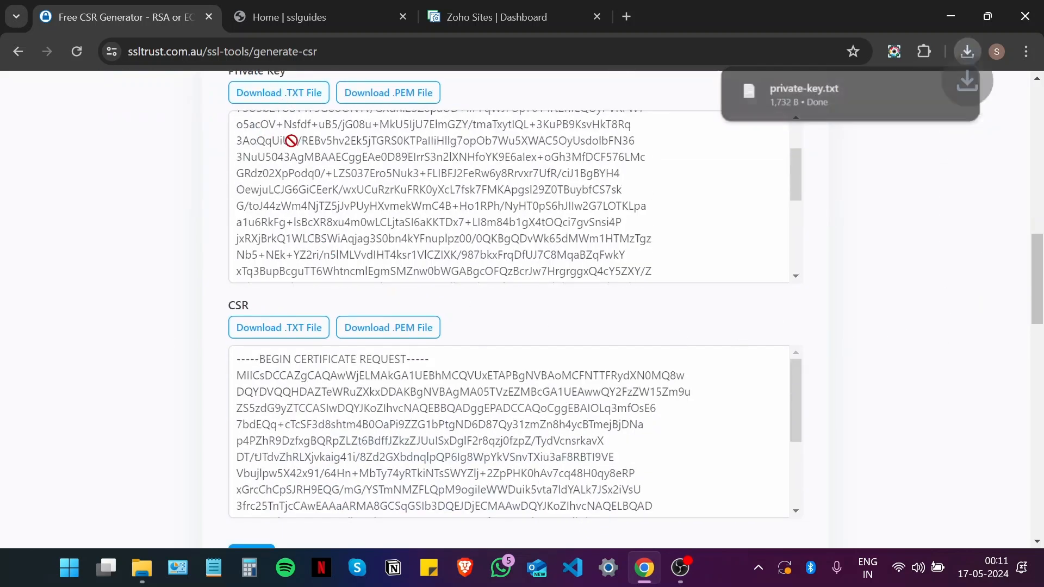
left_click(276, 330)
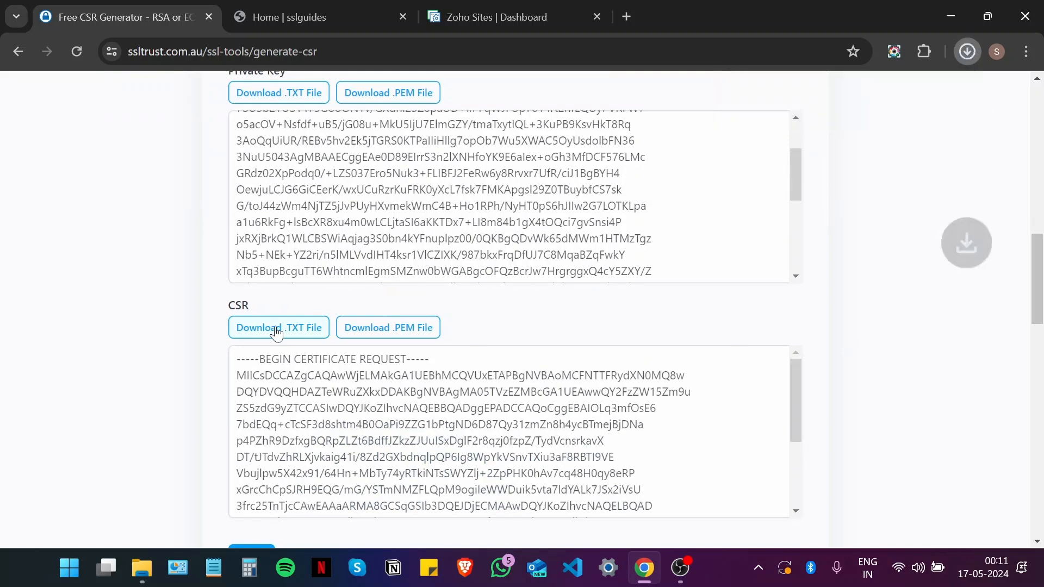
Step: Check Chrome's recent downloads and return to the SSLTrust homepage
left_click(964, 58)
left_click_drag(1042, 299, 1042, 308)
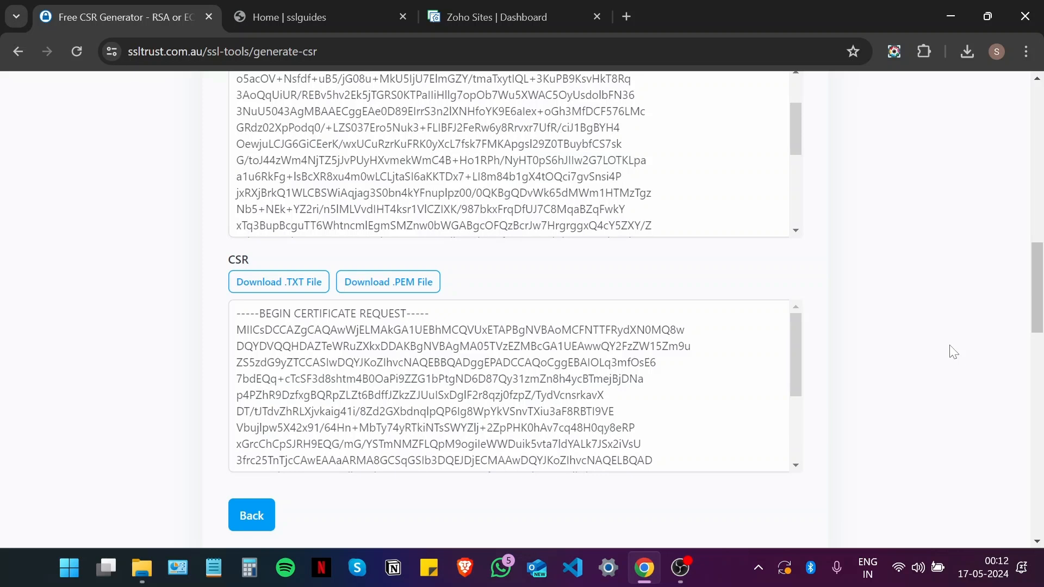
key("alt+Left")
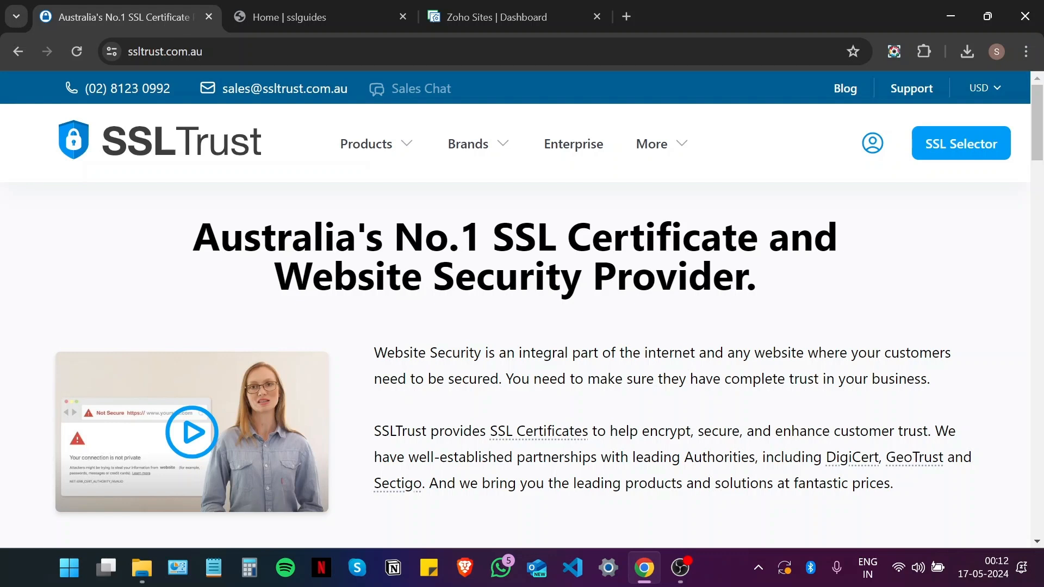
scroll(419, 379, "down", 5)
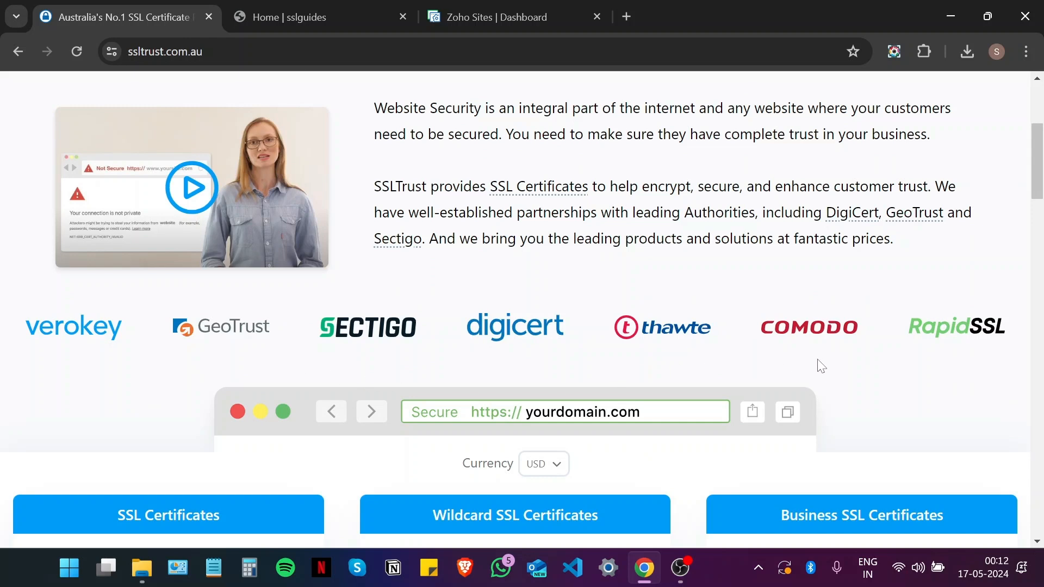
scroll(705, 340, "down", 1)
scroll(552, 310, "down", 5)
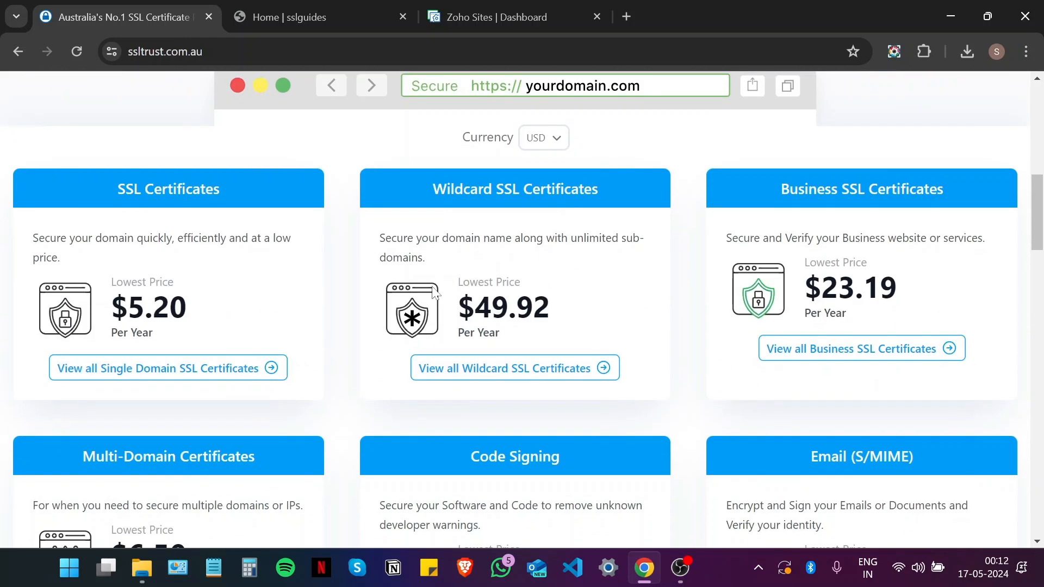
scroll(399, 294, "down", 1)
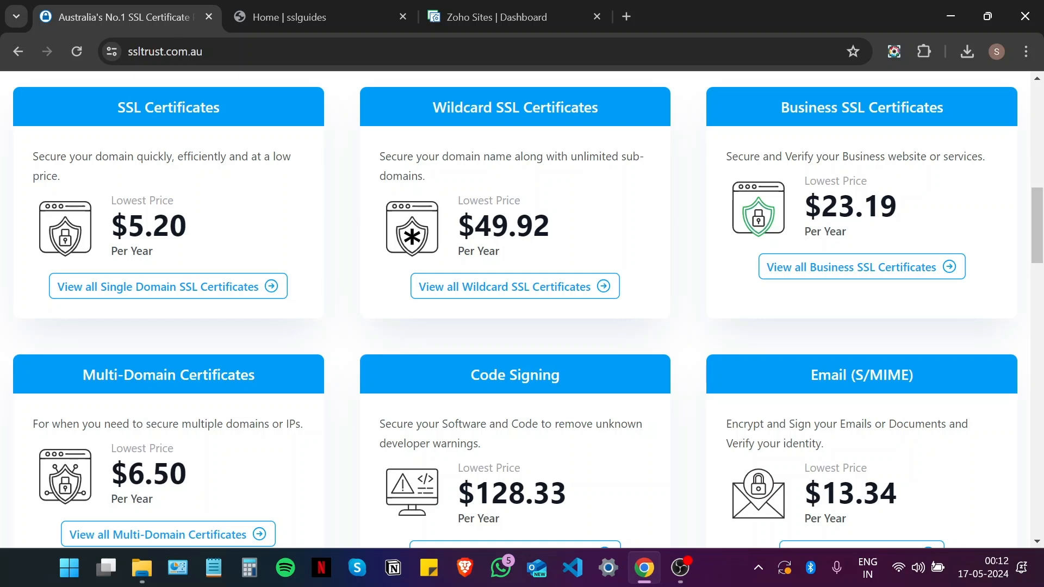
scroll(516, 310, "down", 3)
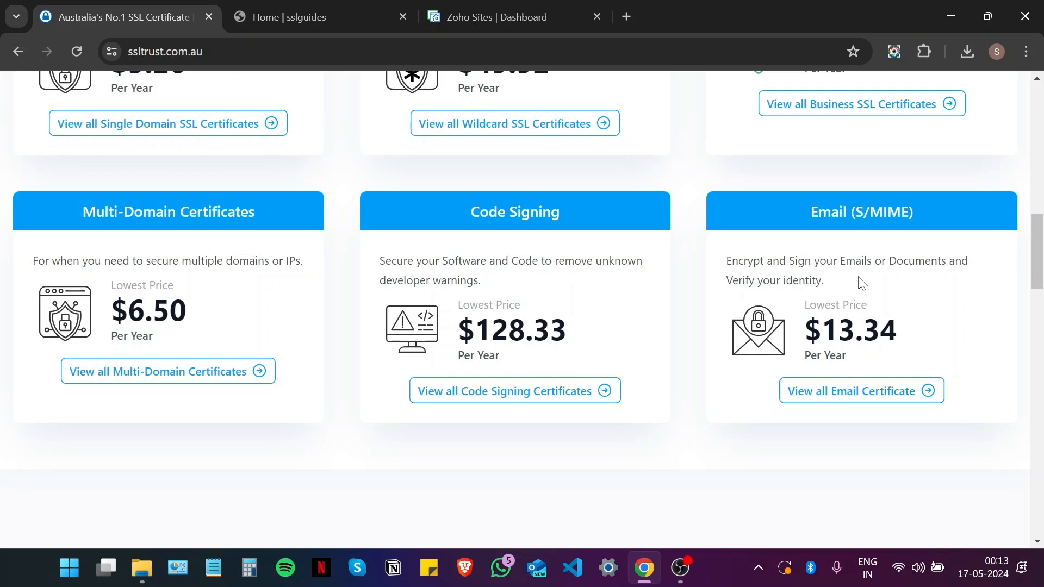
scroll(402, 327, "up", 15)
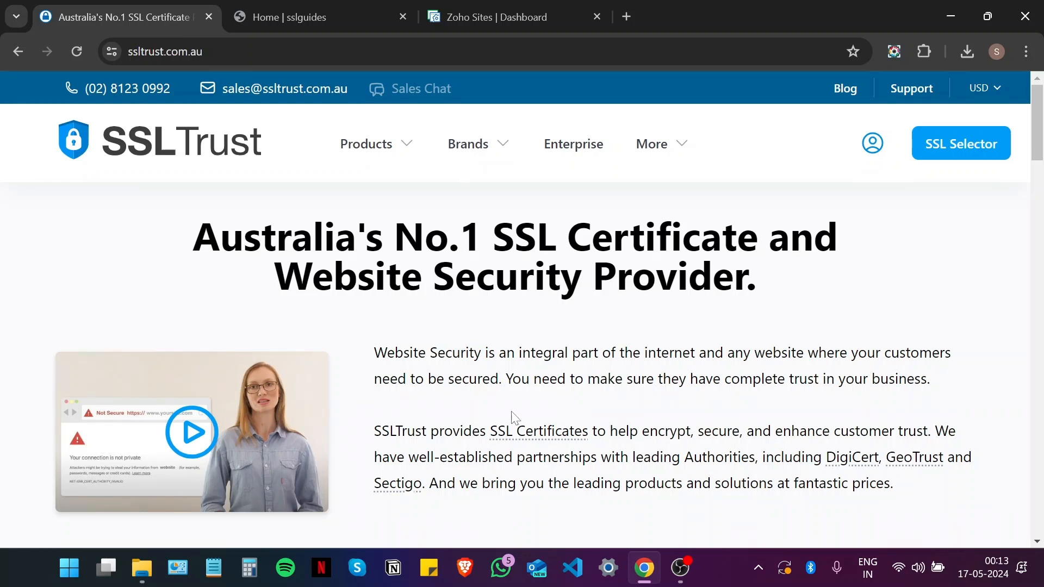
Step: In the SSL Selector, choose SSL/TLS Certificate, Domain Validation (DV) and One Domain
left_click(949, 148)
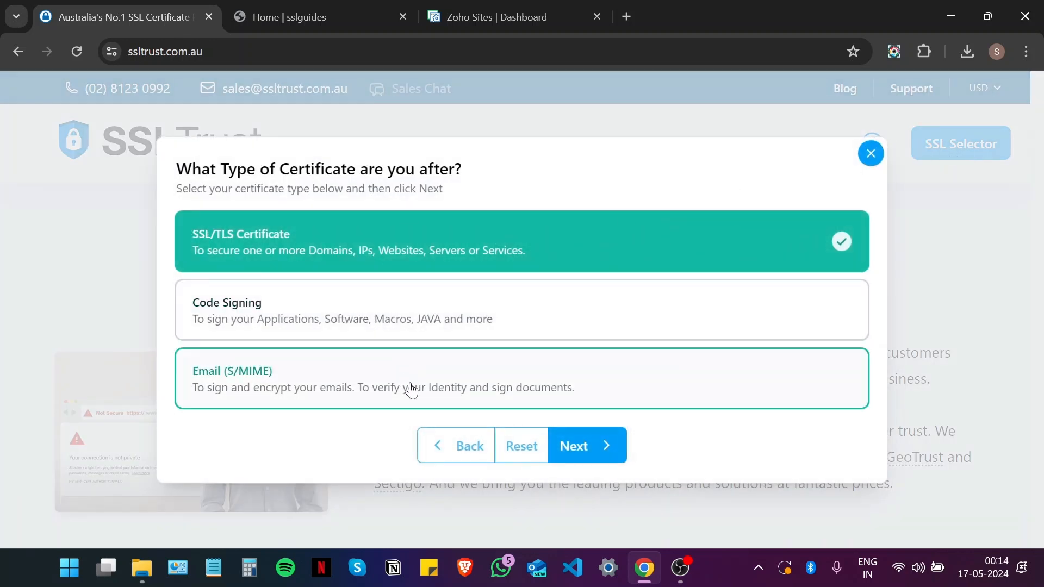
left_click(618, 458)
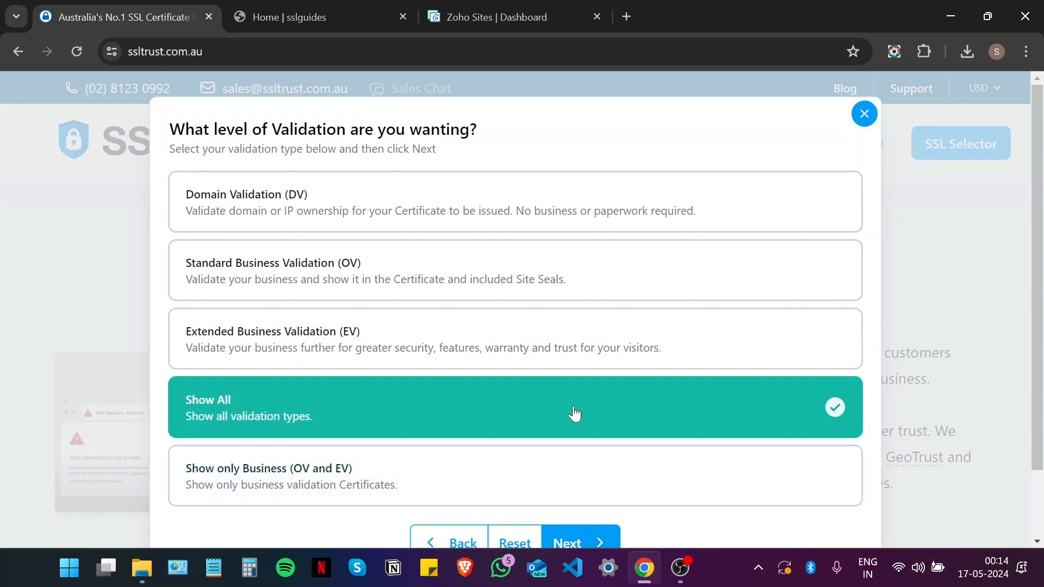
left_click(396, 279)
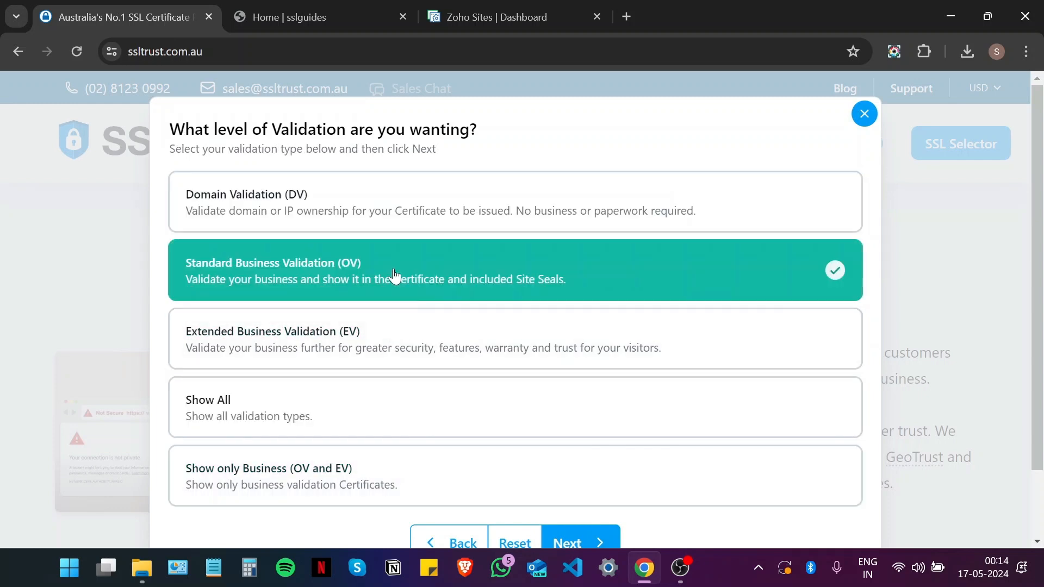
scroll(571, 395, "down", 2)
left_click(412, 117)
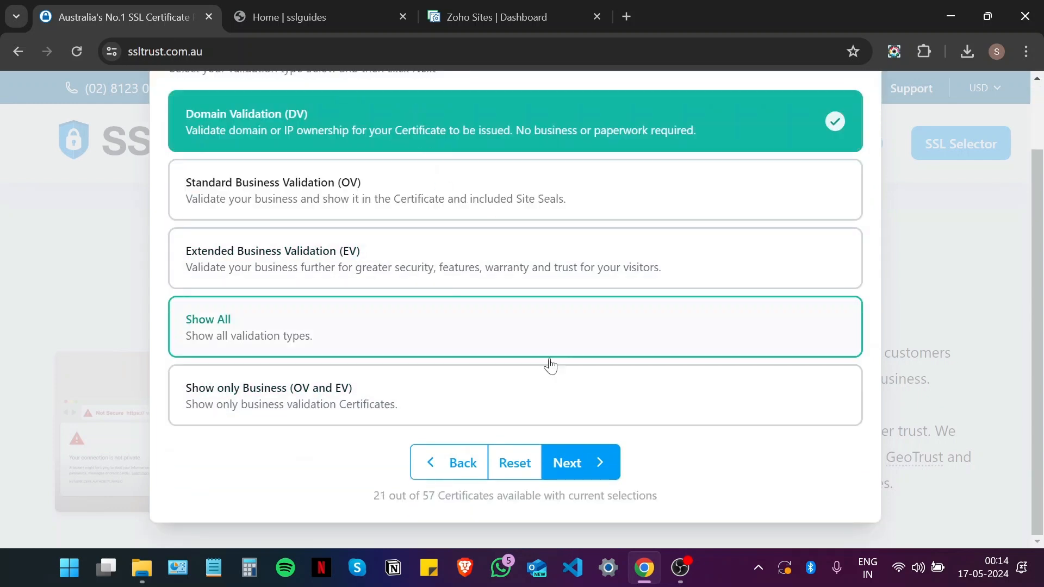
left_click(590, 464)
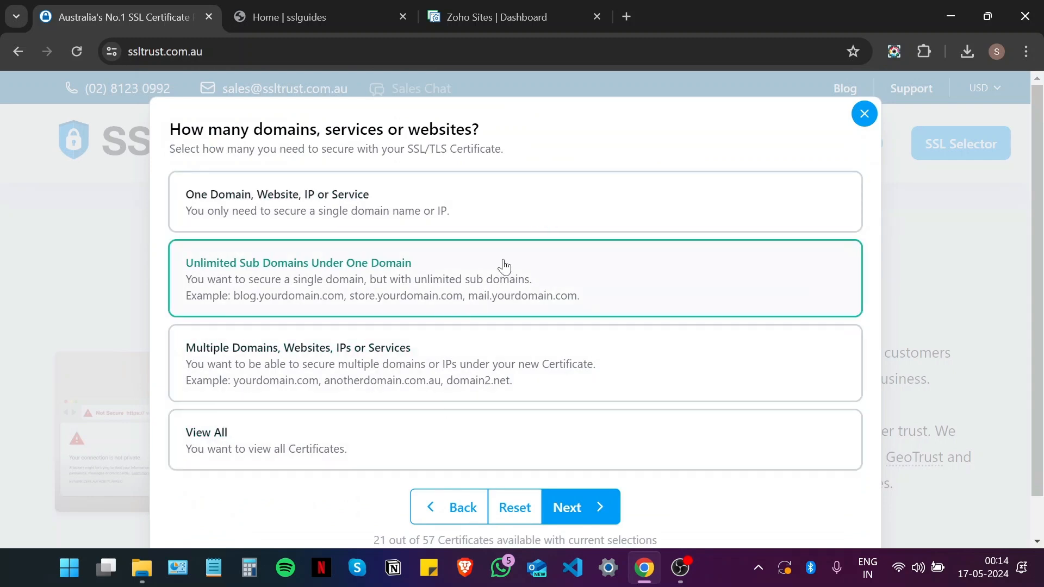
left_click(487, 232)
Step: Keep all features and brands and review the 6 matching certificates
left_click(595, 506)
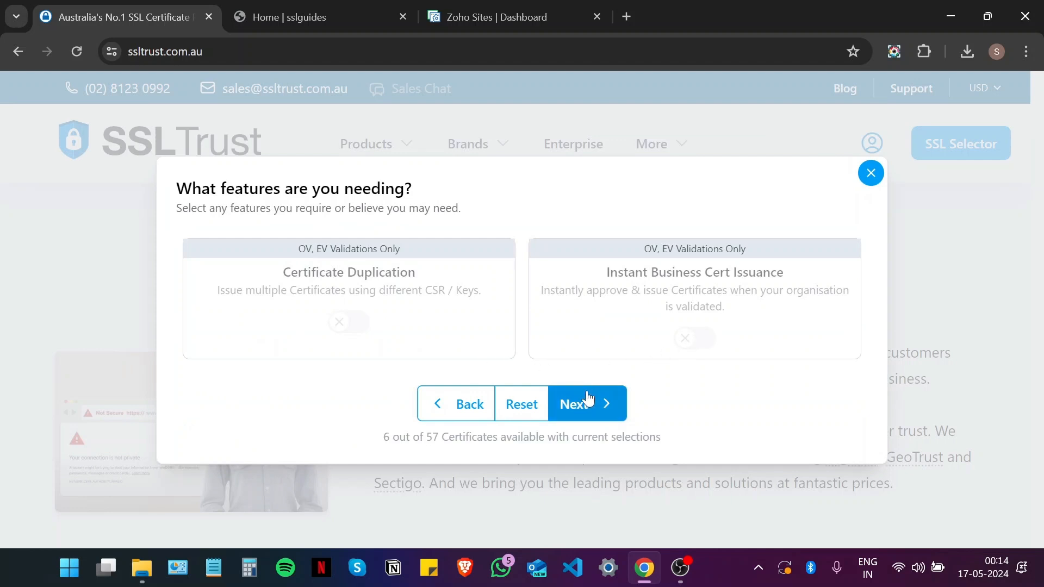
left_click(585, 409)
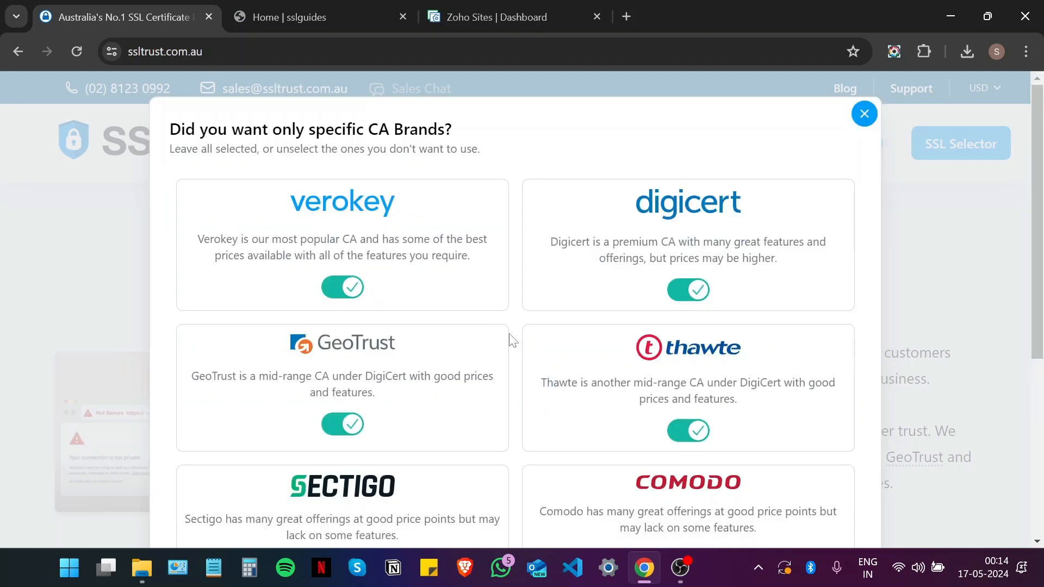
scroll(363, 345, "down", 2)
scroll(363, 345, "down", 4)
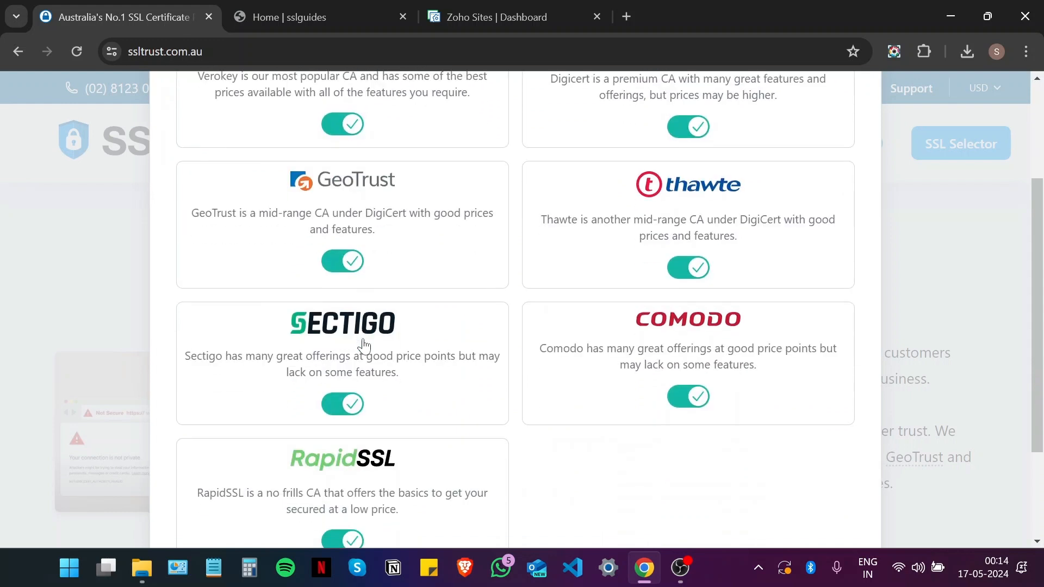
scroll(380, 362, "up", 4)
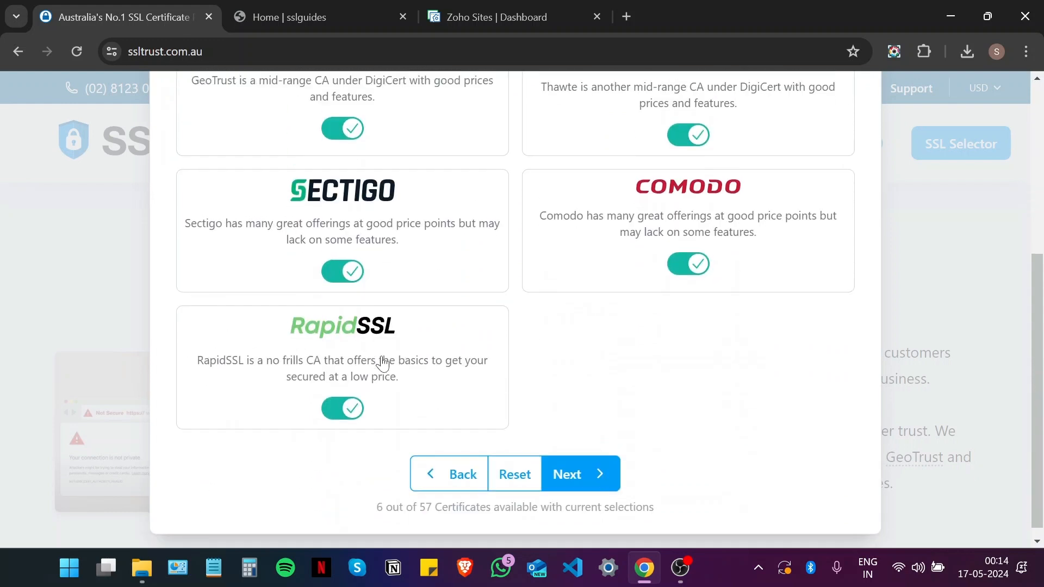
scroll(383, 361, "down", 3)
scroll(387, 362, "up", 2)
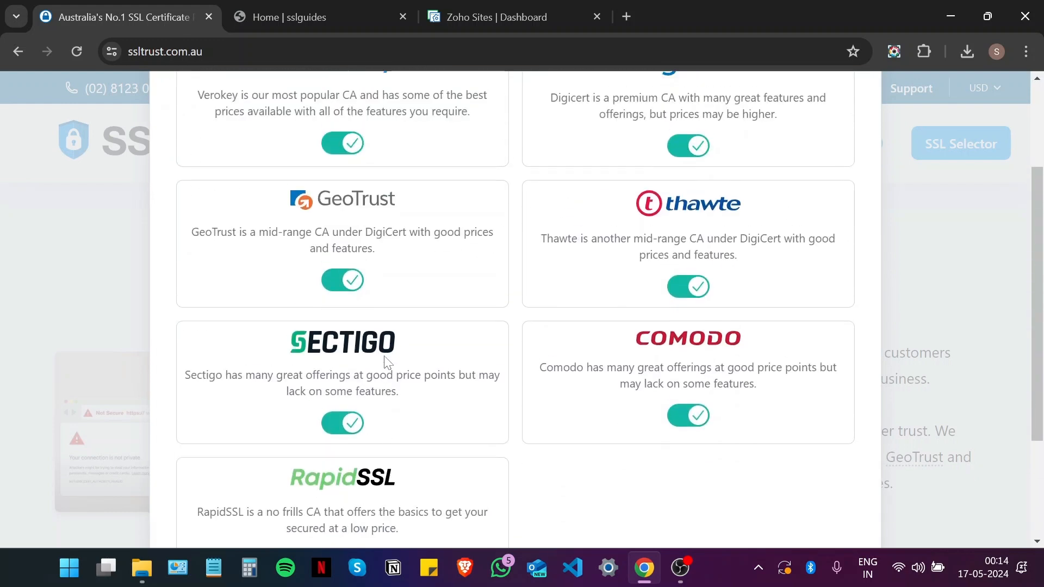
scroll(387, 353, "down", 3)
left_click(573, 461)
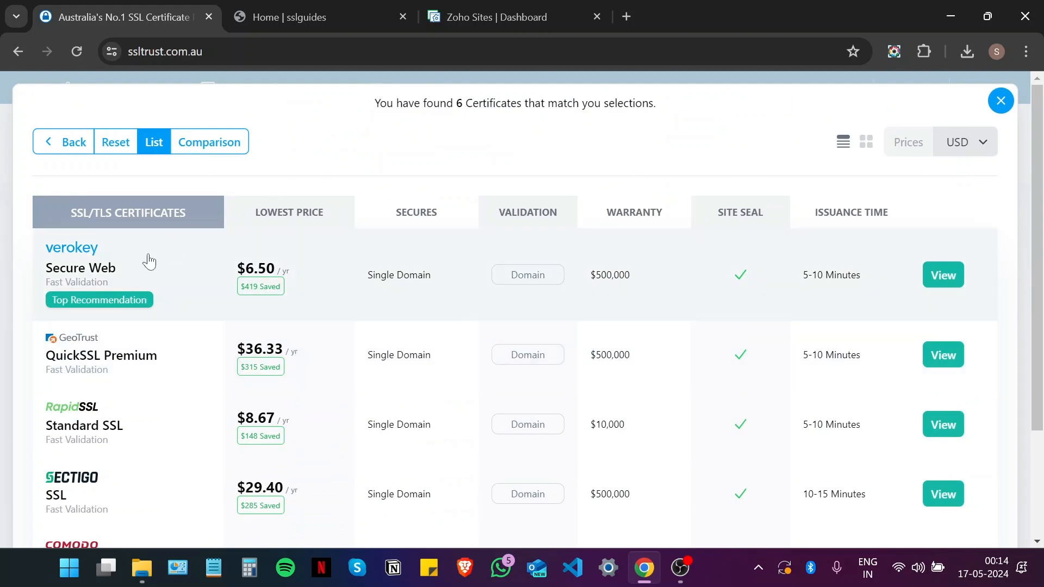
scroll(194, 252, "down", 2)
scroll(198, 263, "up", 1)
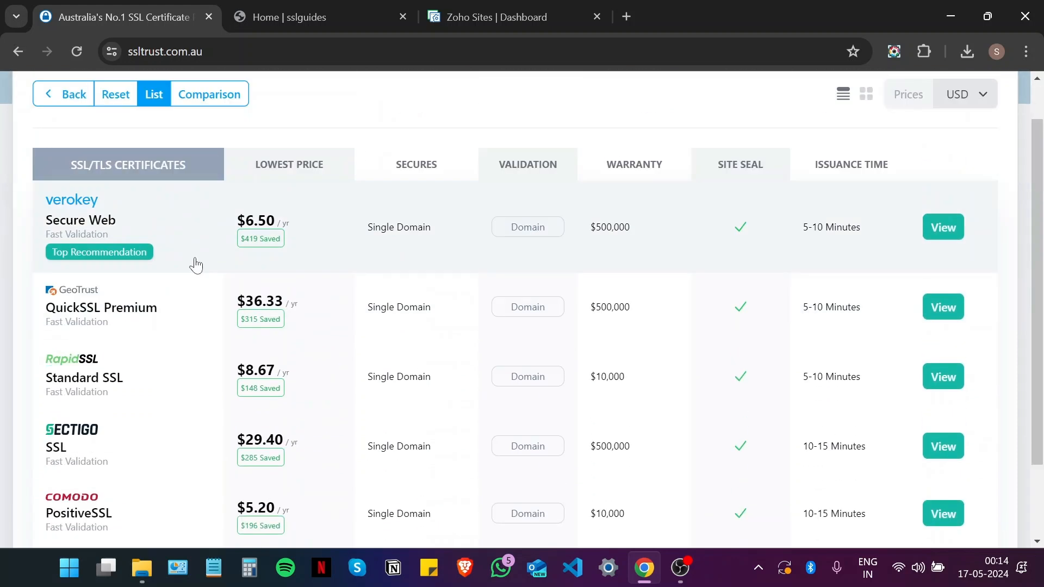
scroll(212, 282, "down", 2)
scroll(328, 321, "up", 2)
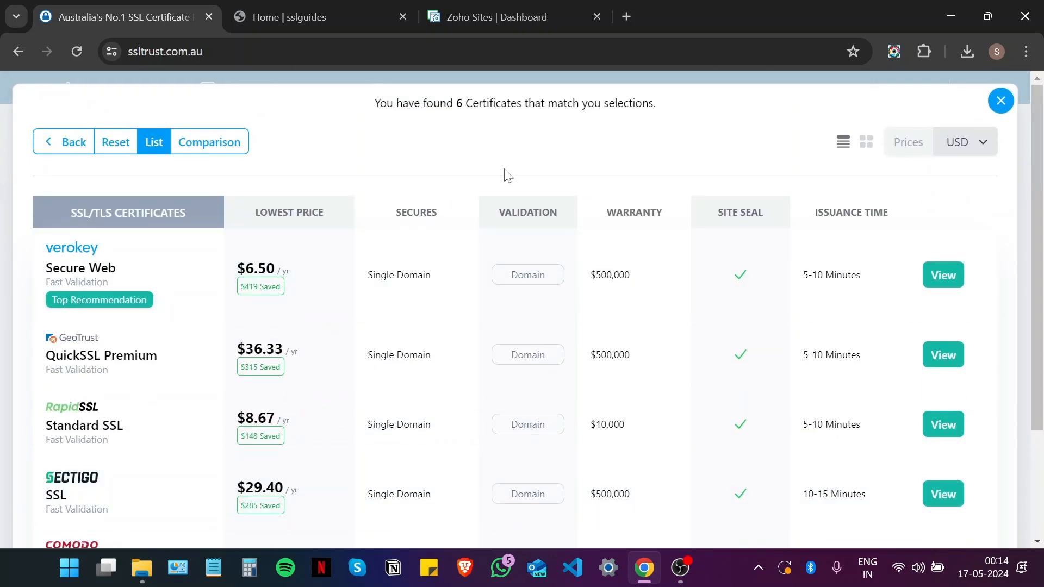
Step: Close the selector results and go to Products > Standard SSL/TLS Certificates
left_click(1000, 101)
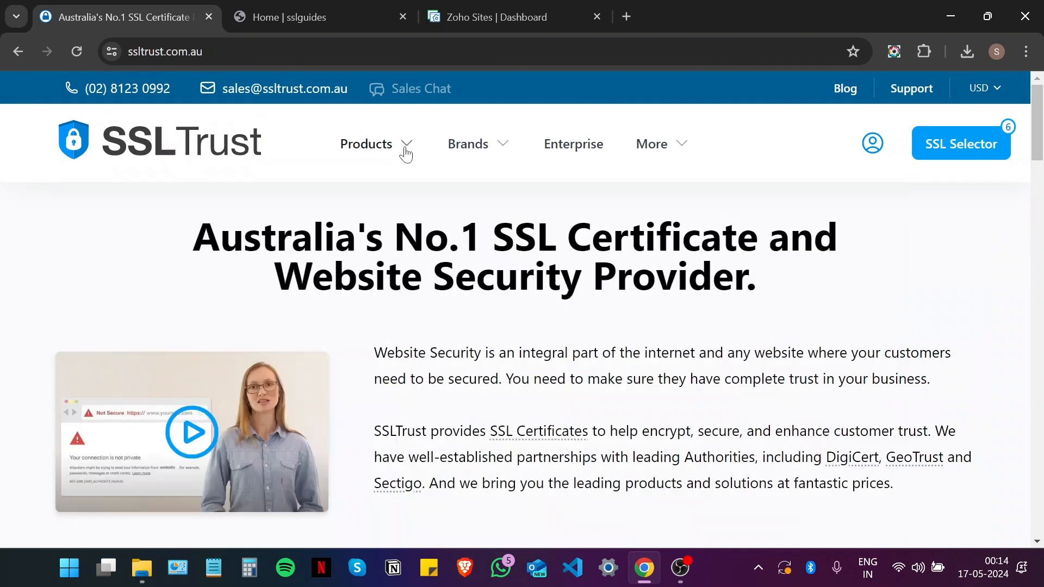
mouse_move(405, 154)
left_click(251, 232)
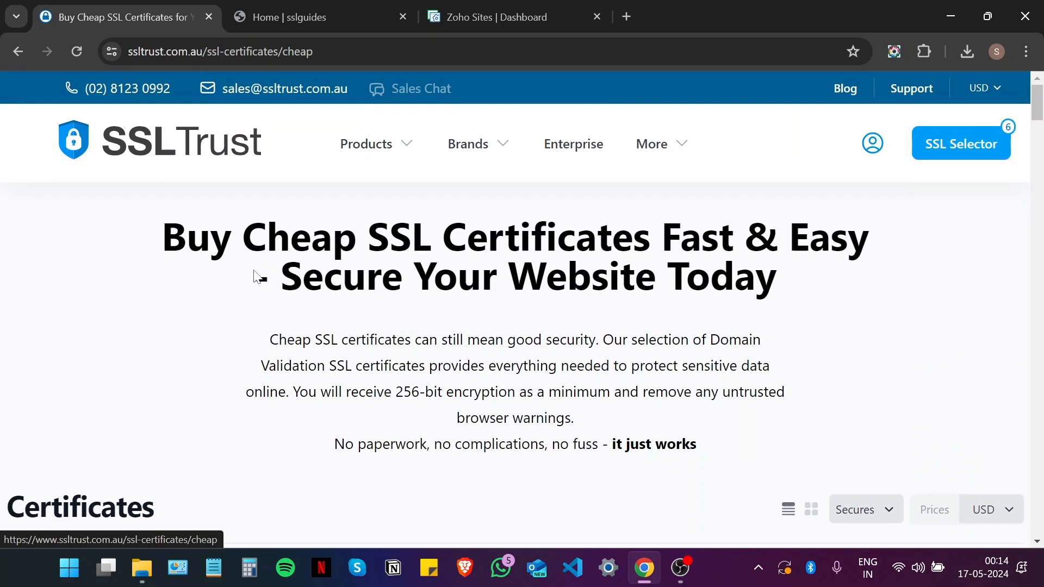
scroll(889, 380, "down", 7)
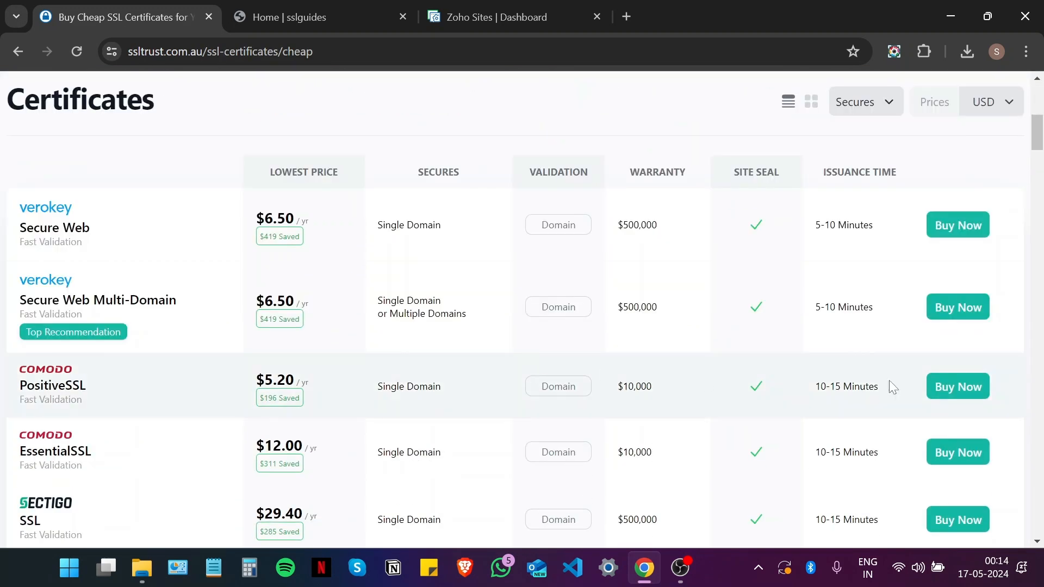
Step: Add a 1 Year Comodo PositiveSSL certificate to the cart
left_click(966, 400)
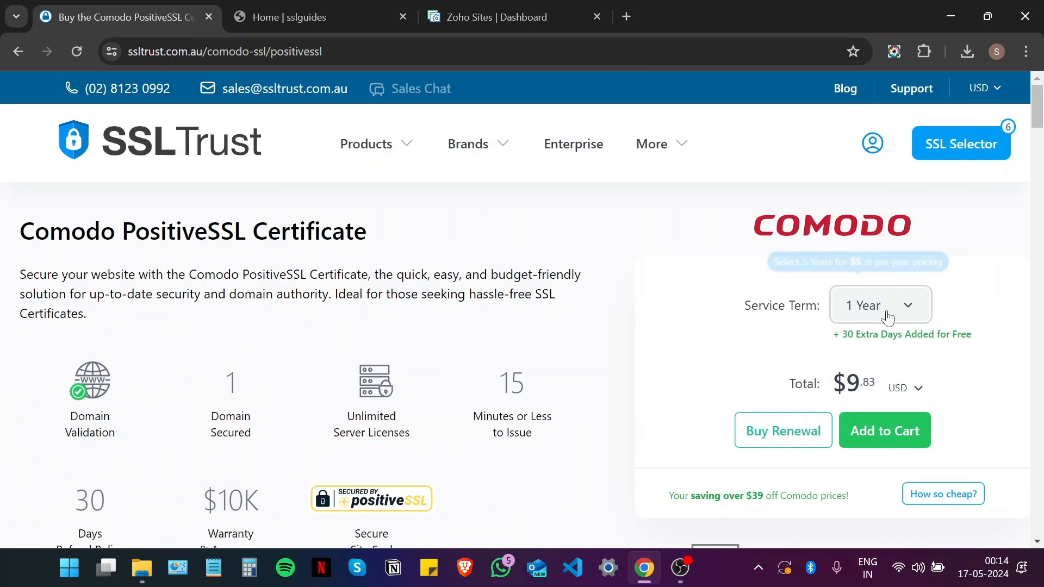
left_click(886, 315)
left_click(830, 356)
left_click(878, 432)
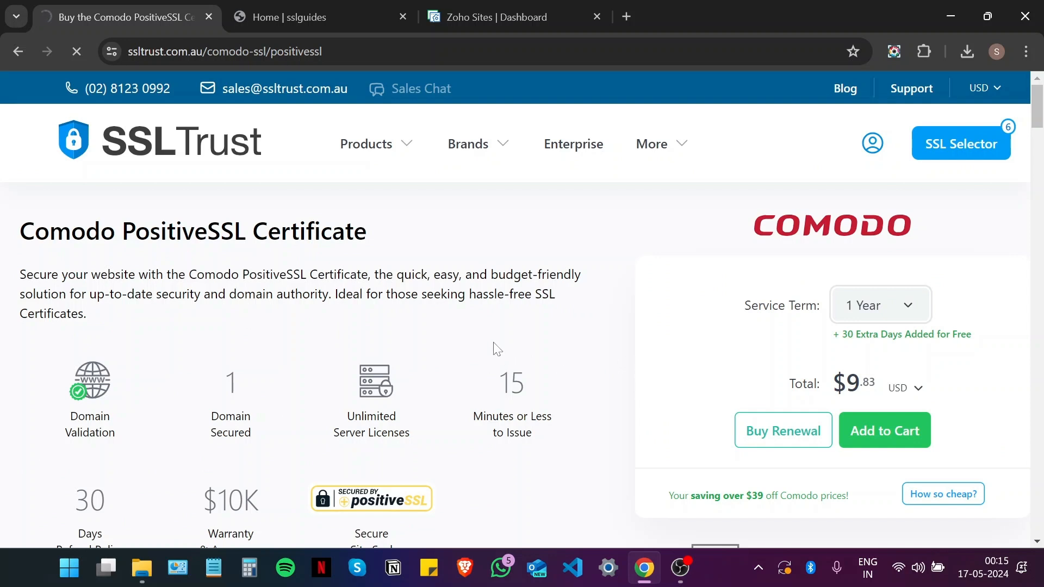
scroll(490, 343, "down", 5)
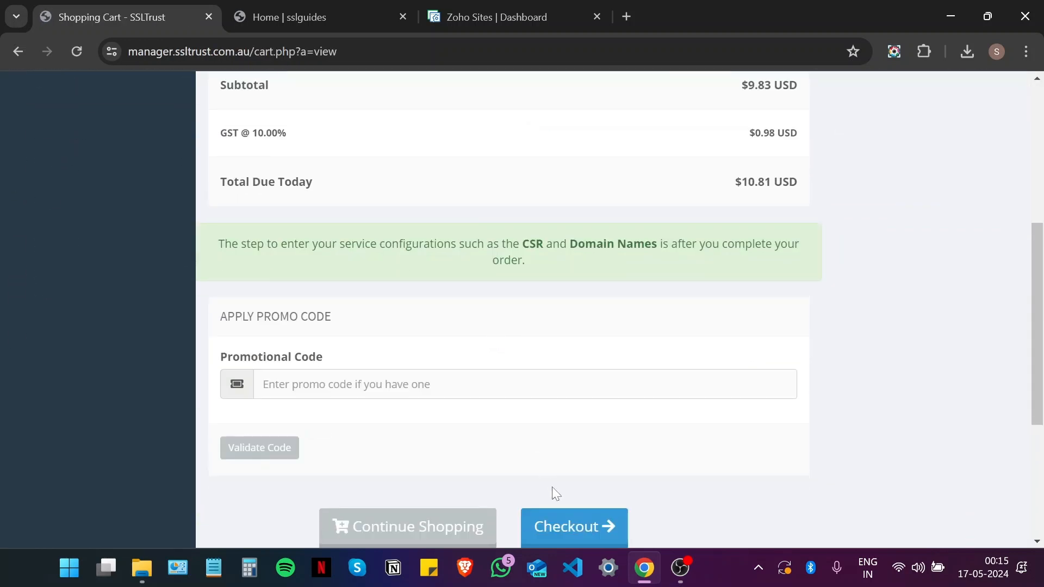
Step: Proceed to checkout, review billing and payment details, then go to the client area Dashboard
left_click(570, 527)
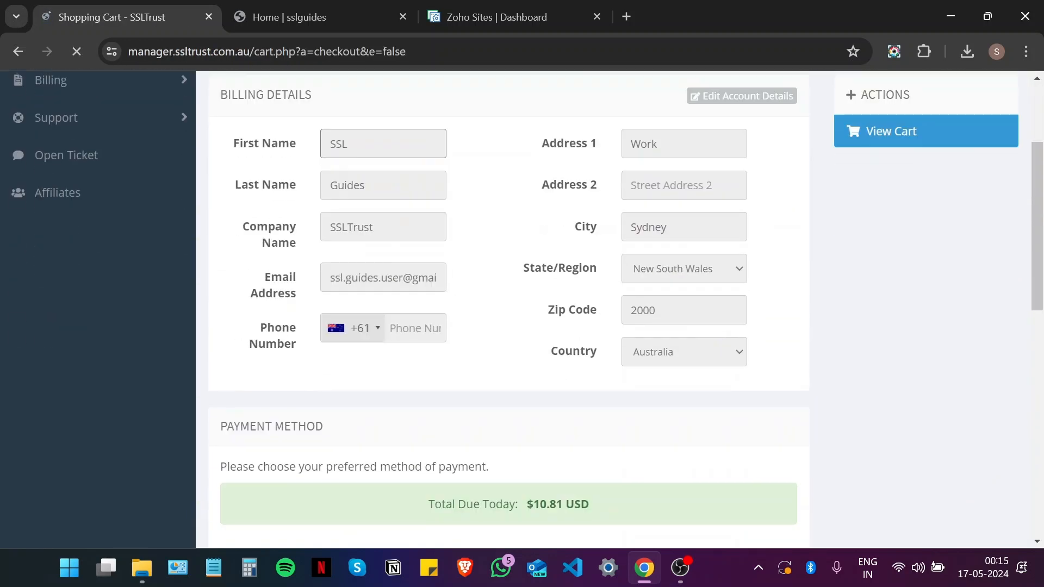
scroll(517, 284, "down", 5)
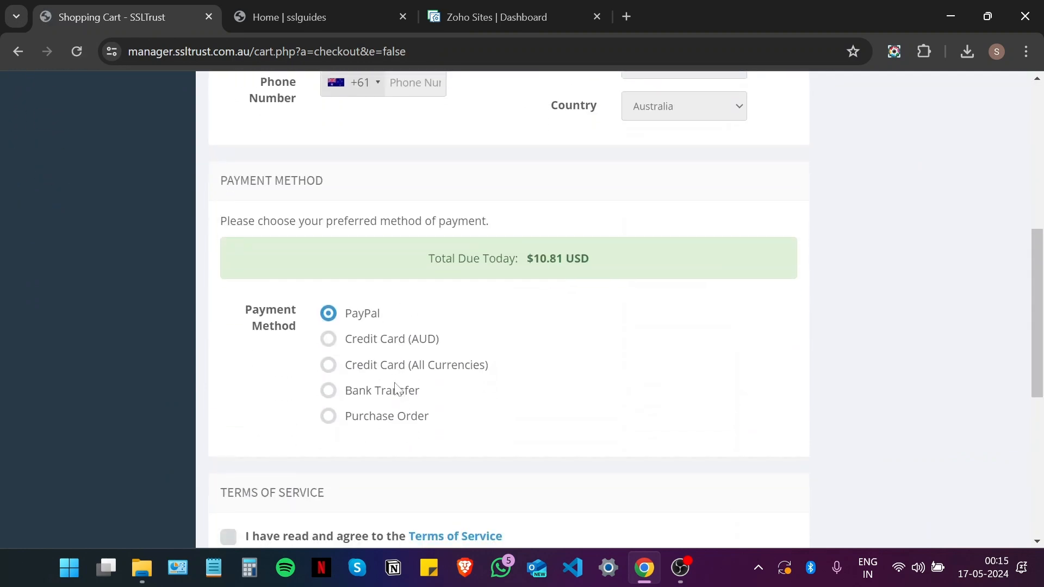
scroll(628, 345, "down", 5)
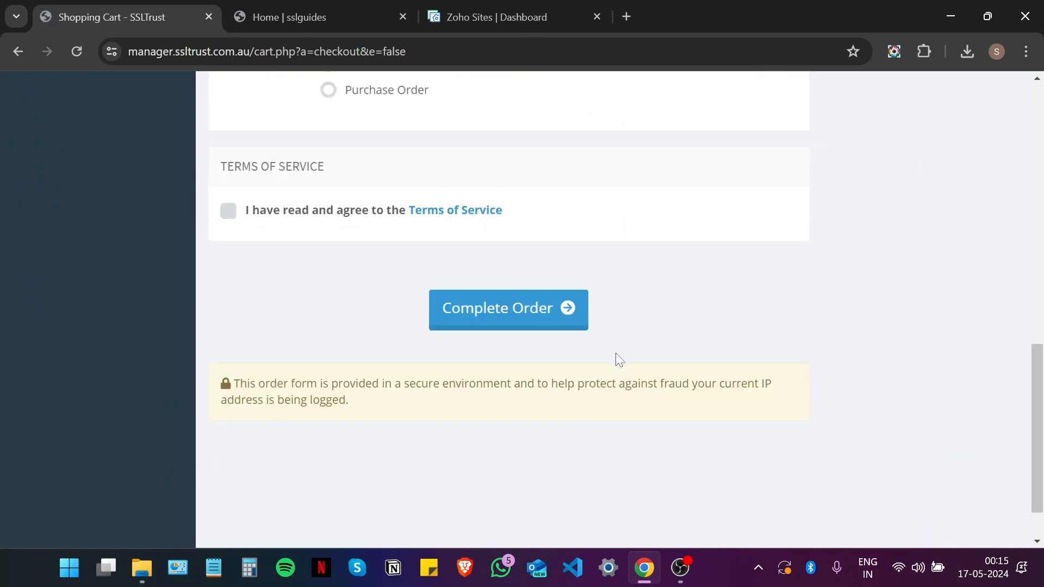
scroll(615, 354, "up", 10)
left_click(76, 175)
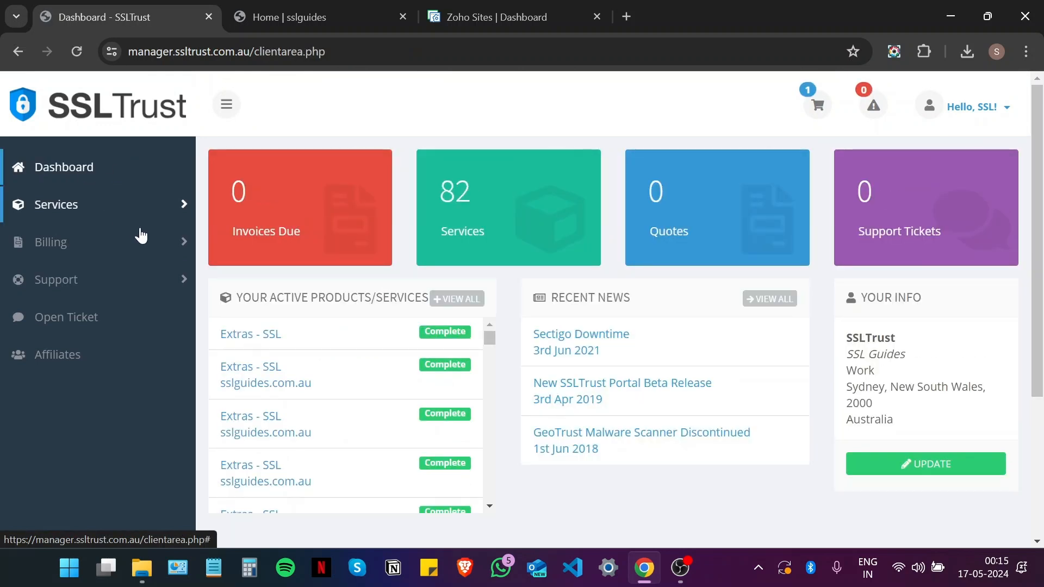
Step: Open the first Extras - SSL service and launch its Sectigo certificate configuration page
left_click(277, 345)
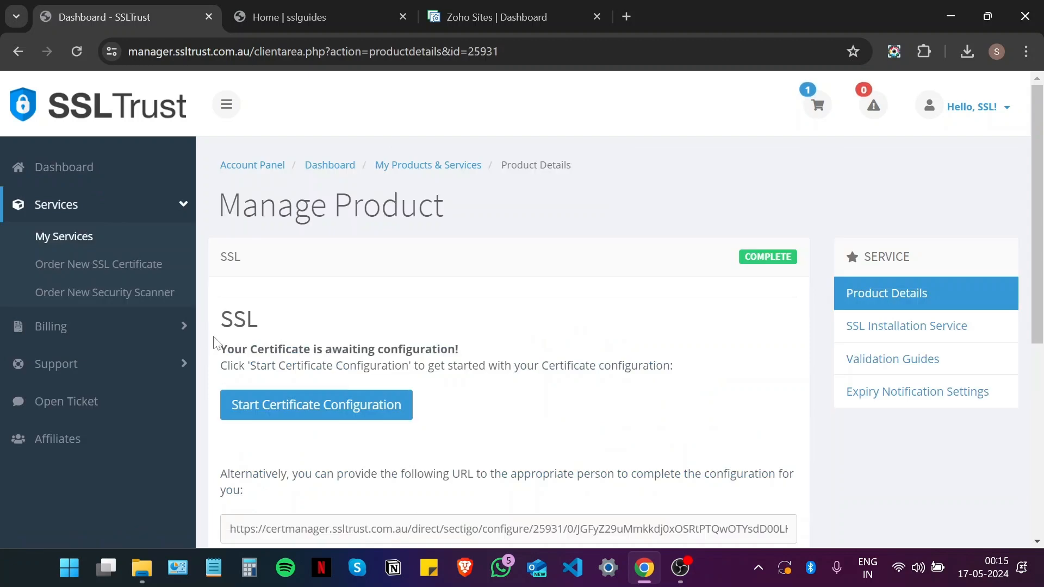
scroll(338, 288, "down", 3)
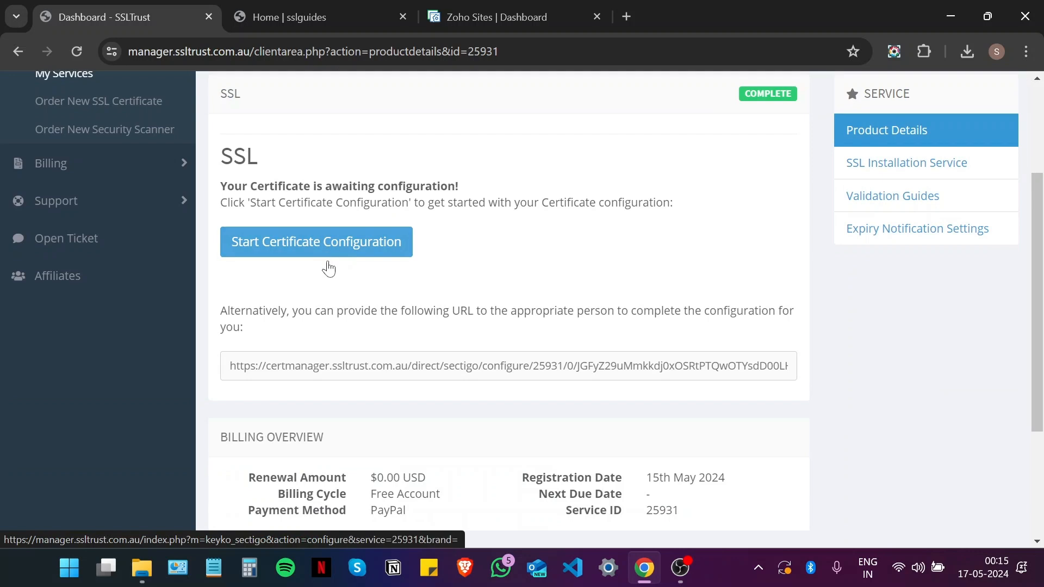
left_click(329, 260)
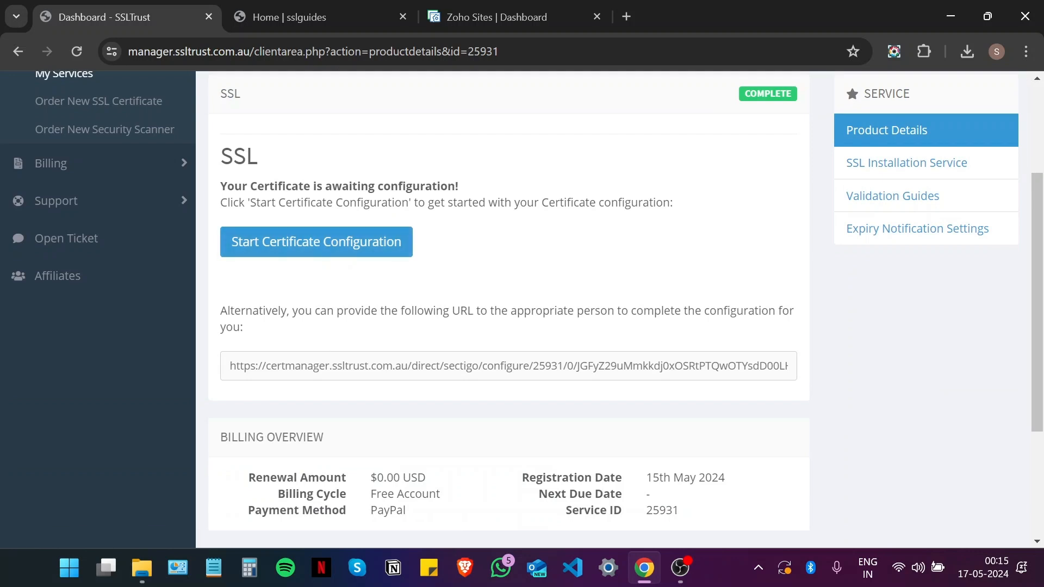
left_click(347, 251)
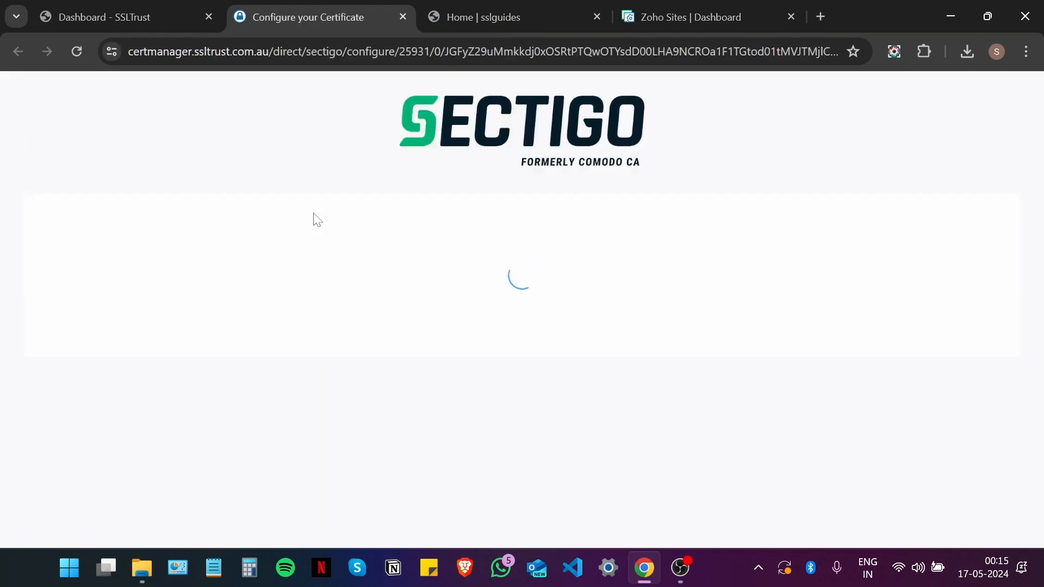
scroll(343, 227, "down", 10)
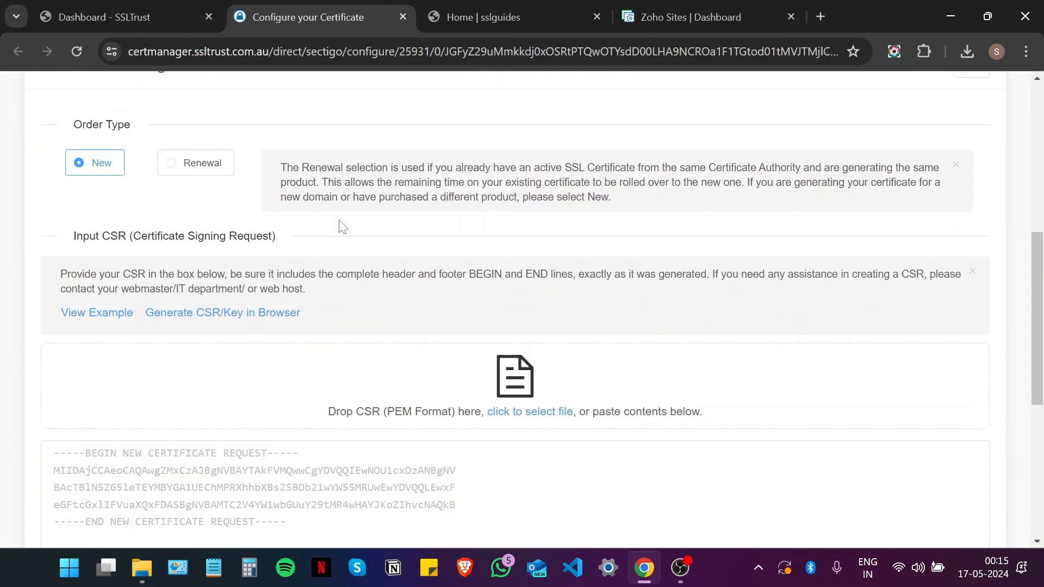
left_click(950, 17)
Step: Open the desktop csr file in Notepad and copy its certificate request text
double_click(522, 384)
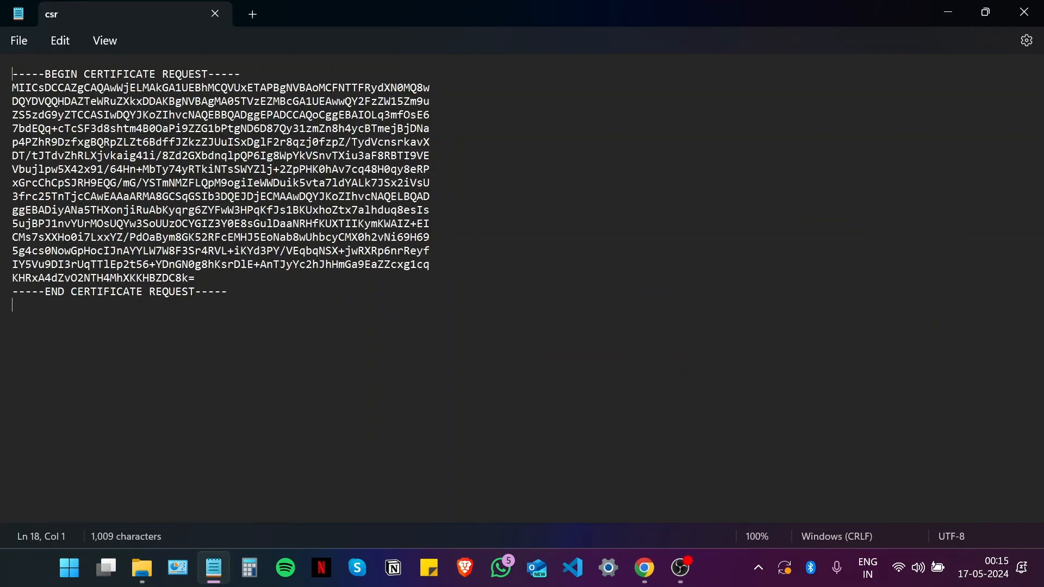
left_click_drag(163, 308, 7, 73)
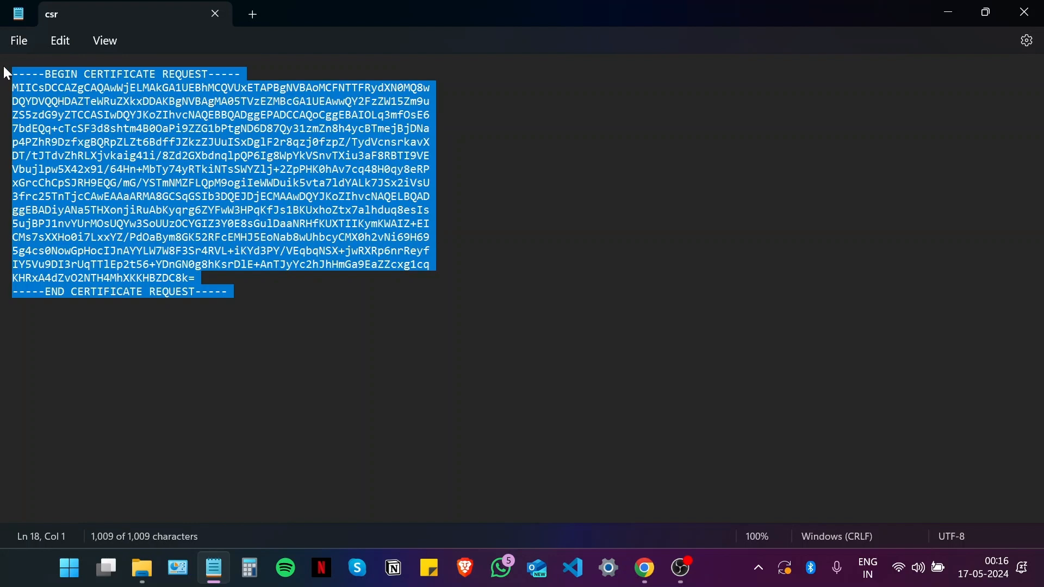
right_click(121, 162)
left_click(159, 247)
Step: Paste the copied CSR into the Sectigo configuration page's CSR box
left_click(647, 568)
left_click(515, 286)
key("ctrl+v")
scroll(511, 326, "down", 5)
Step: Verify the pasted CSR, choose Apache as server type and advance to contact details
left_click(504, 299)
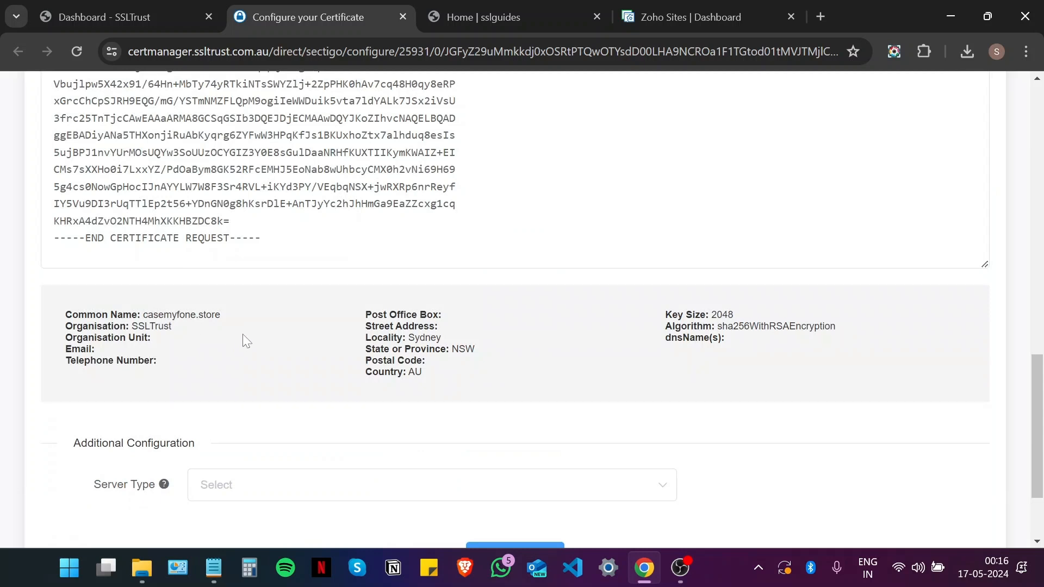
scroll(206, 332, "down", 2)
left_click(256, 368)
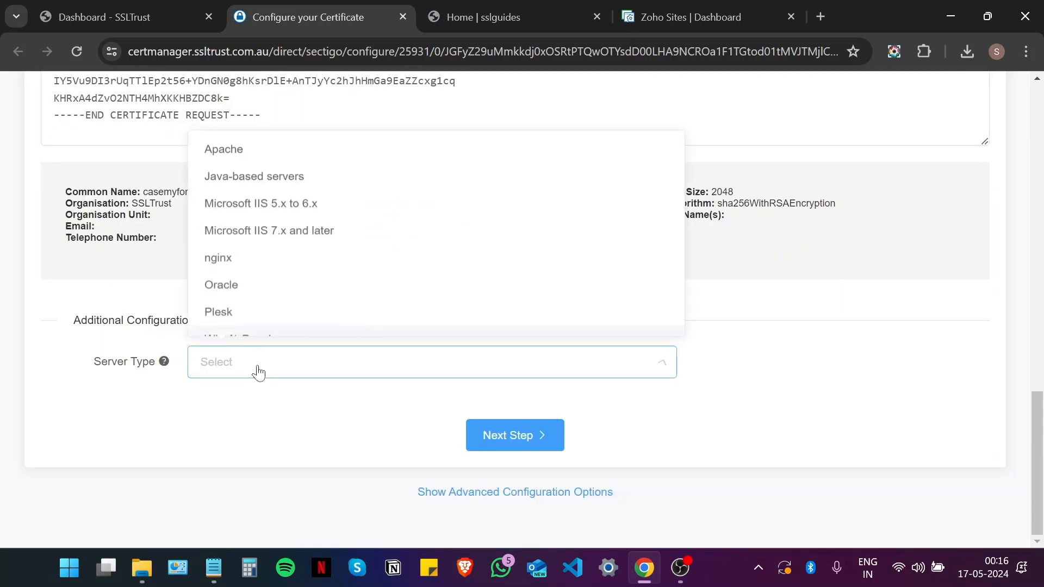
scroll(263, 288, "down", 1)
scroll(268, 281, "up", 1)
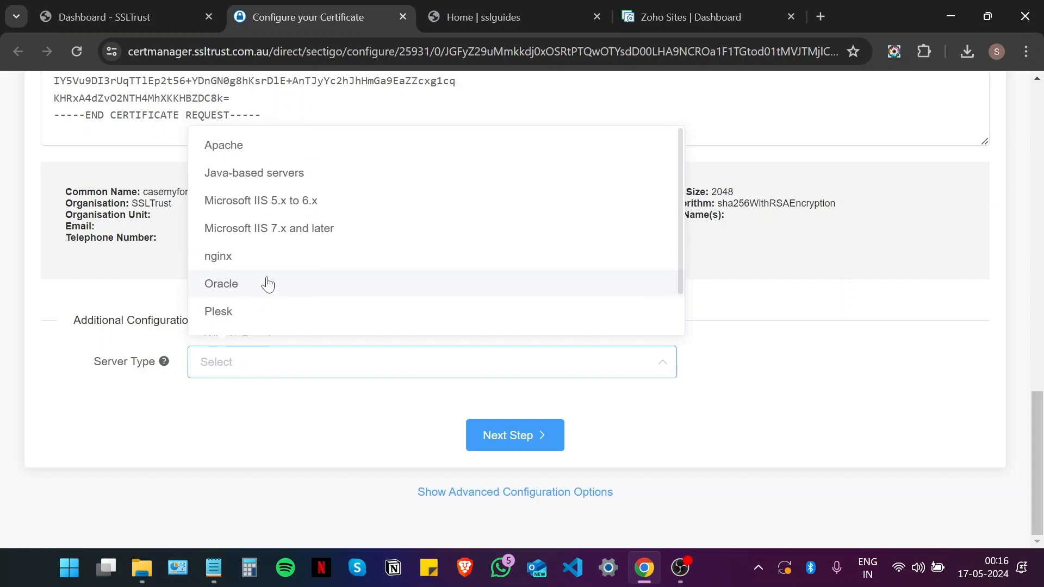
left_click(294, 161)
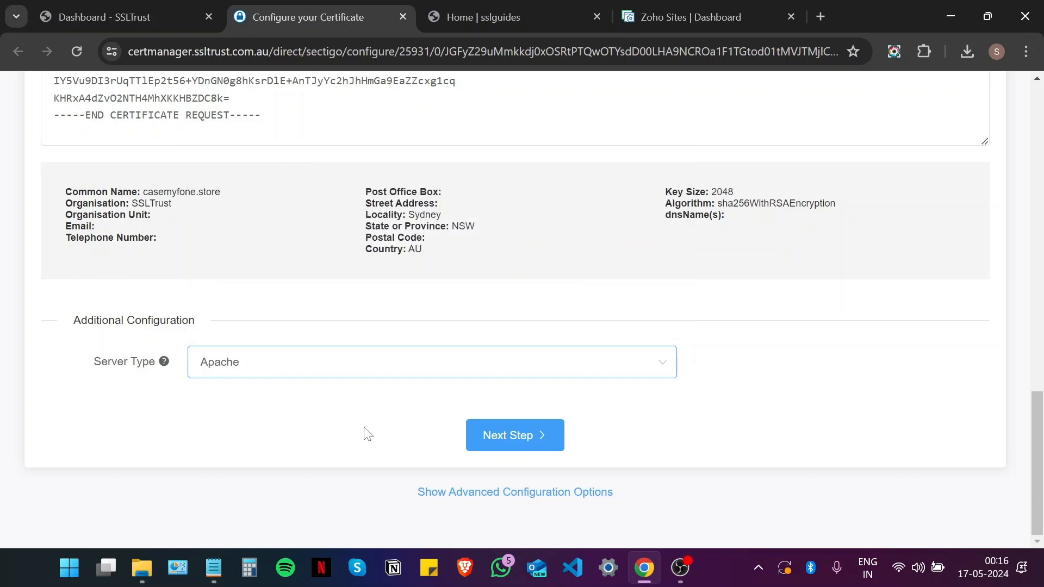
left_click(535, 435)
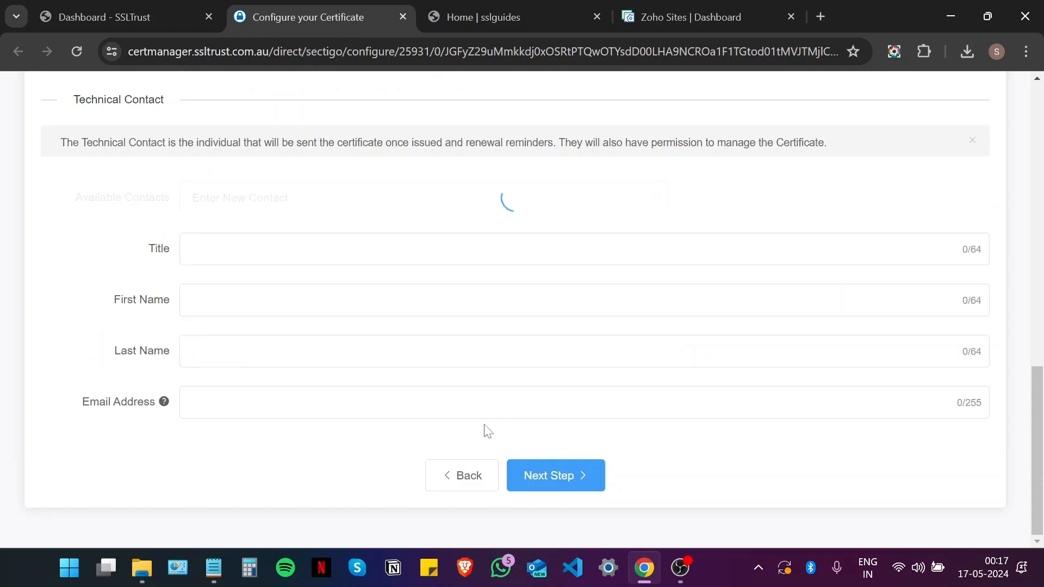
Step: Fill in the admin contact's title, first name, last name and e-mail address
left_click(269, 308)
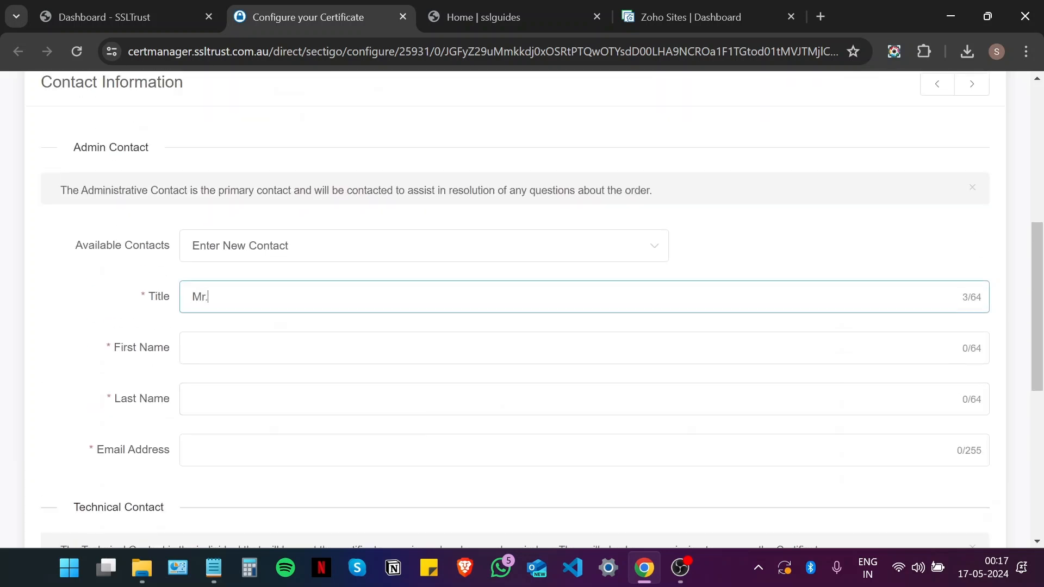
key("Tab")
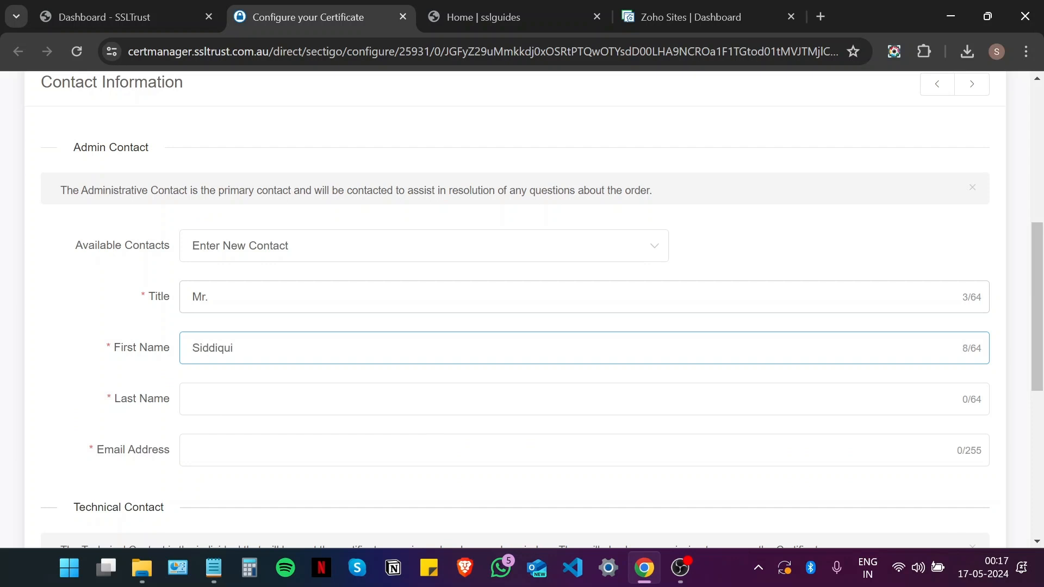
key("Tab")
key("Tab")
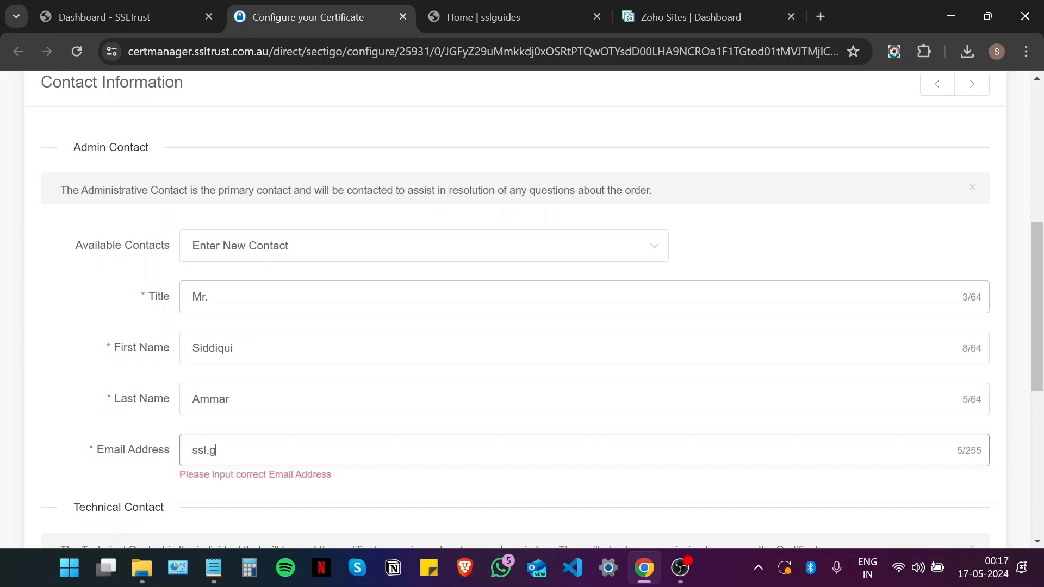
Step: Set the technical contact to Use Admin Contact and continue to domain validation
scroll(302, 349, "down", 6)
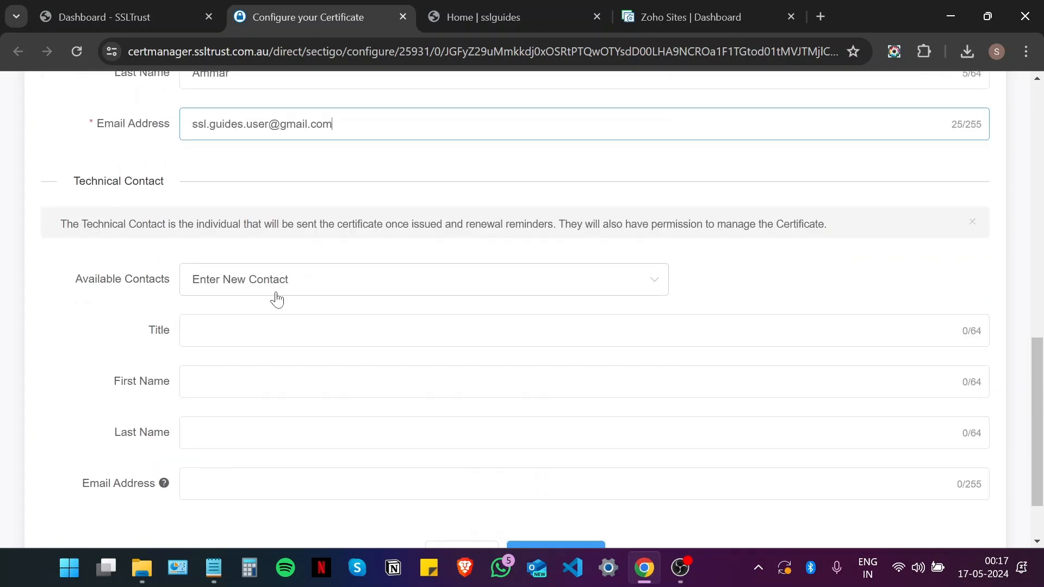
scroll(279, 286, "down", 2)
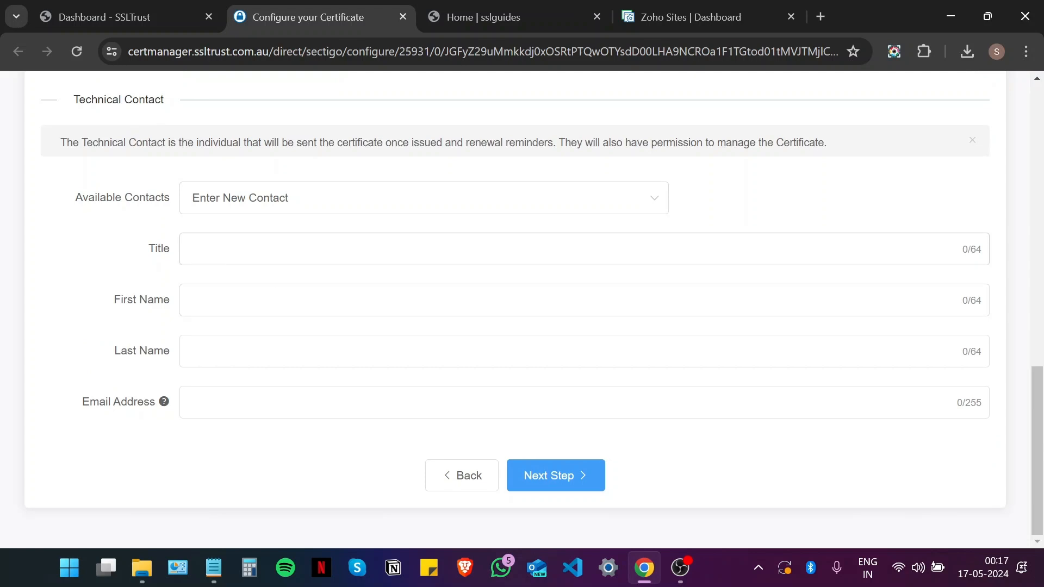
left_click(257, 209)
left_click(259, 270)
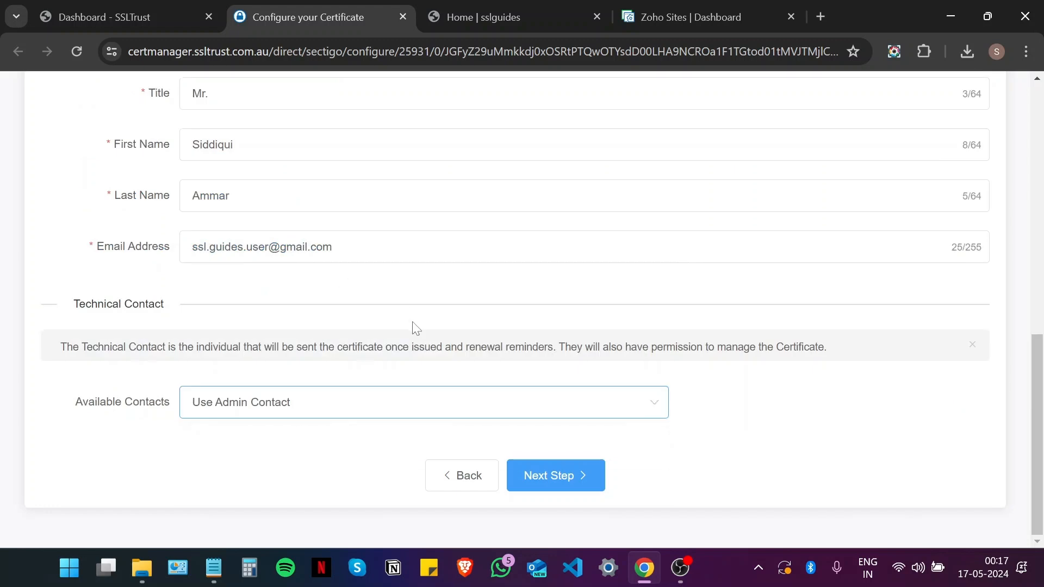
left_click(546, 475)
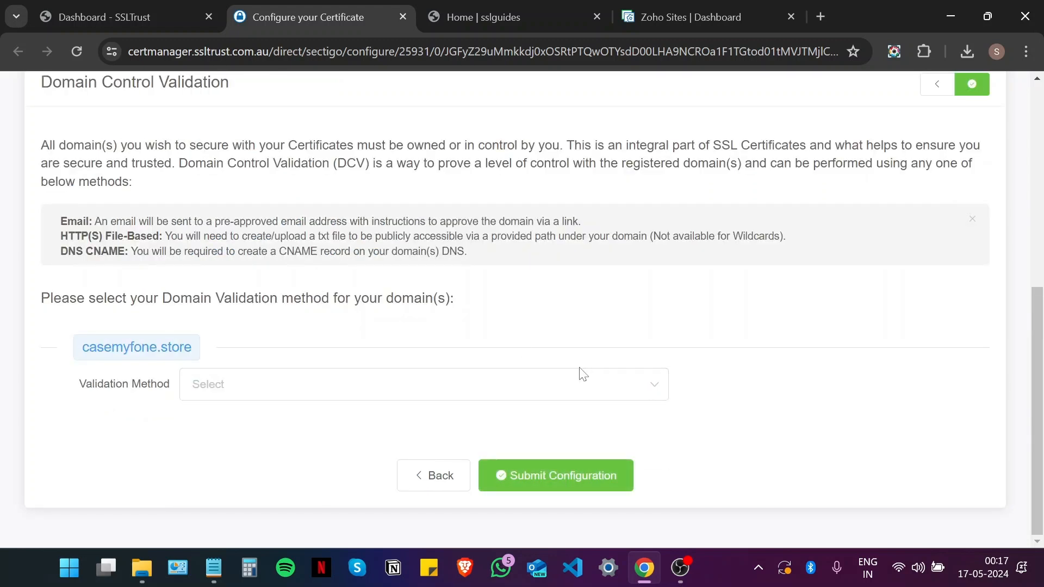
Step: Try Email validation for casemyfone.store and look through the approver e-mail address list
scroll(570, 377, "up", 1)
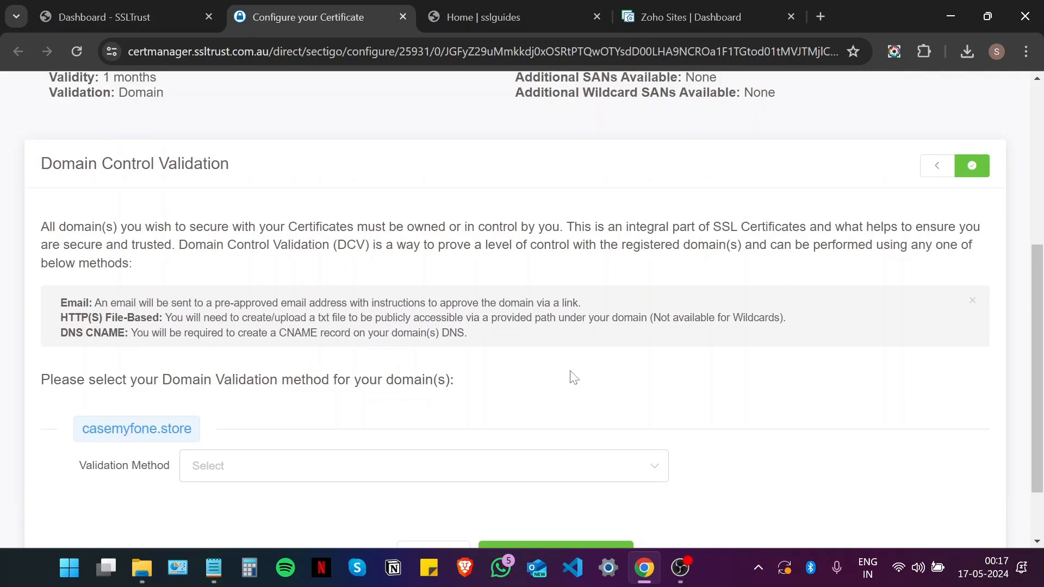
scroll(574, 378, "down", 1)
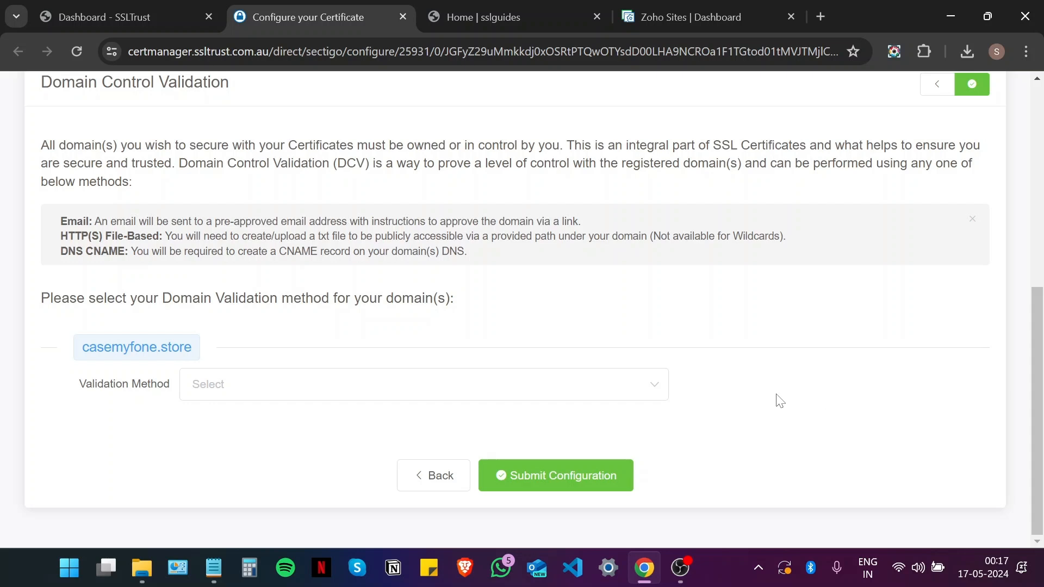
scroll(478, 366, "up", 5)
scroll(473, 206, "down", 6)
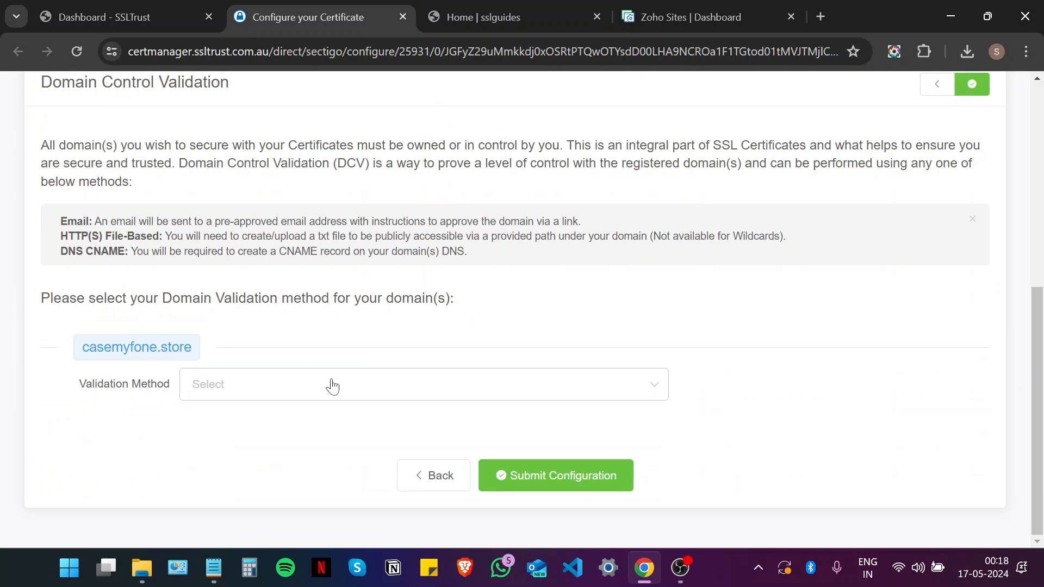
left_click(312, 398)
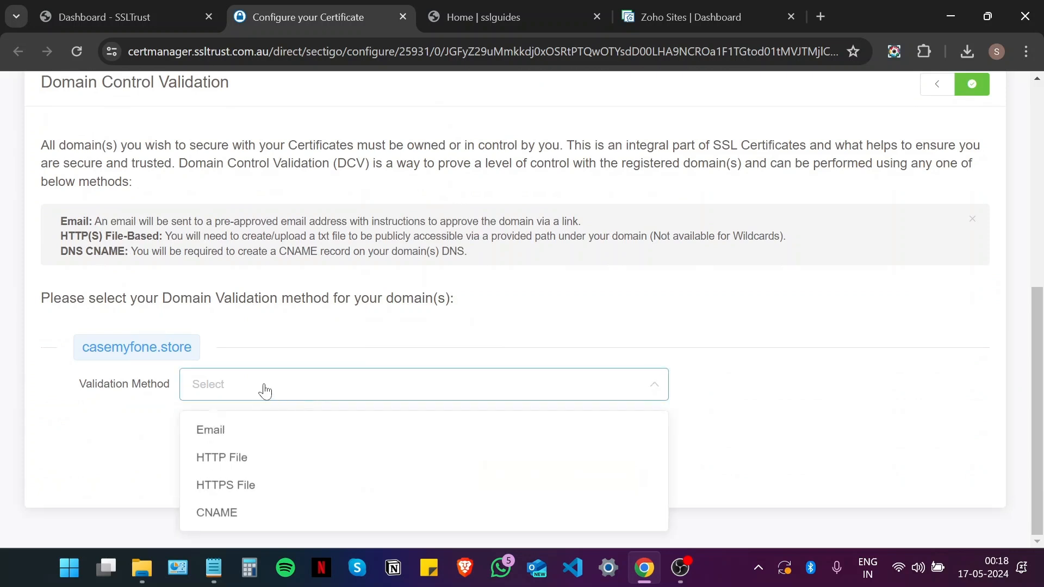
left_click(257, 430)
scroll(258, 430, "down", 1)
left_click(322, 395)
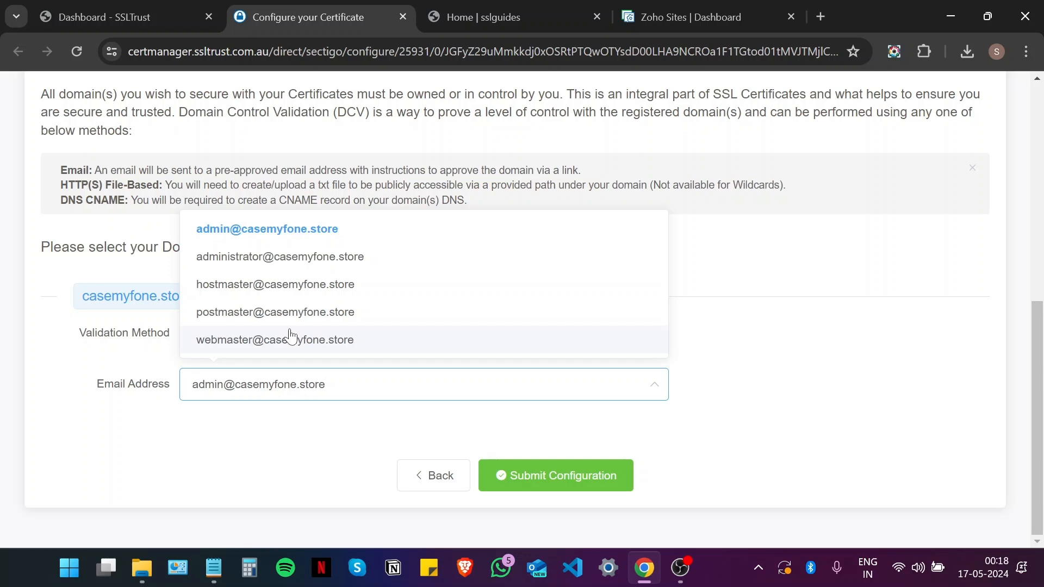
left_click(306, 441)
Step: Switch casemyfone.store's validation method from Email to HTTP File
left_click(263, 334)
left_click(252, 405)
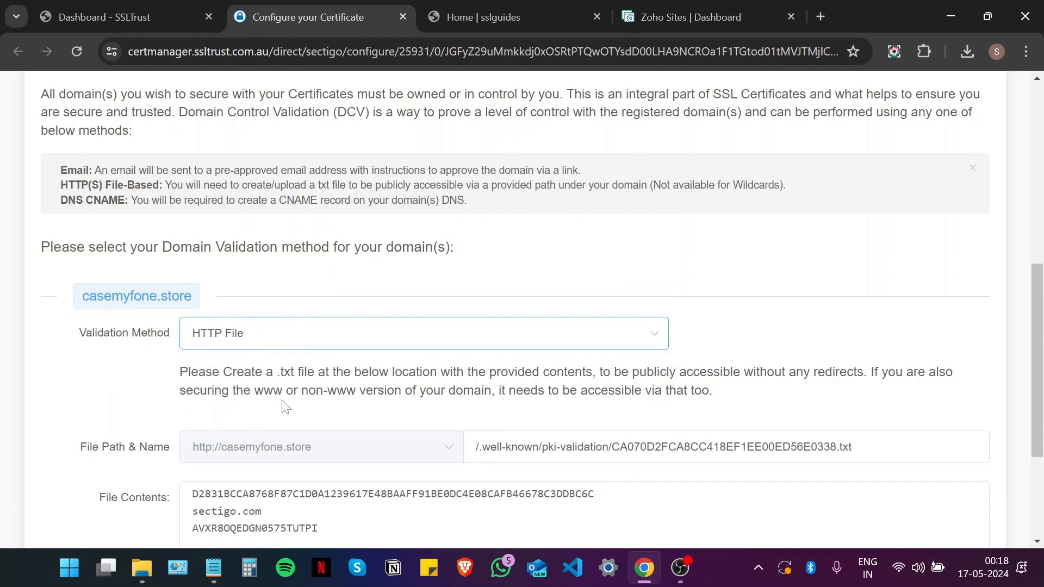
scroll(342, 406, "down", 1)
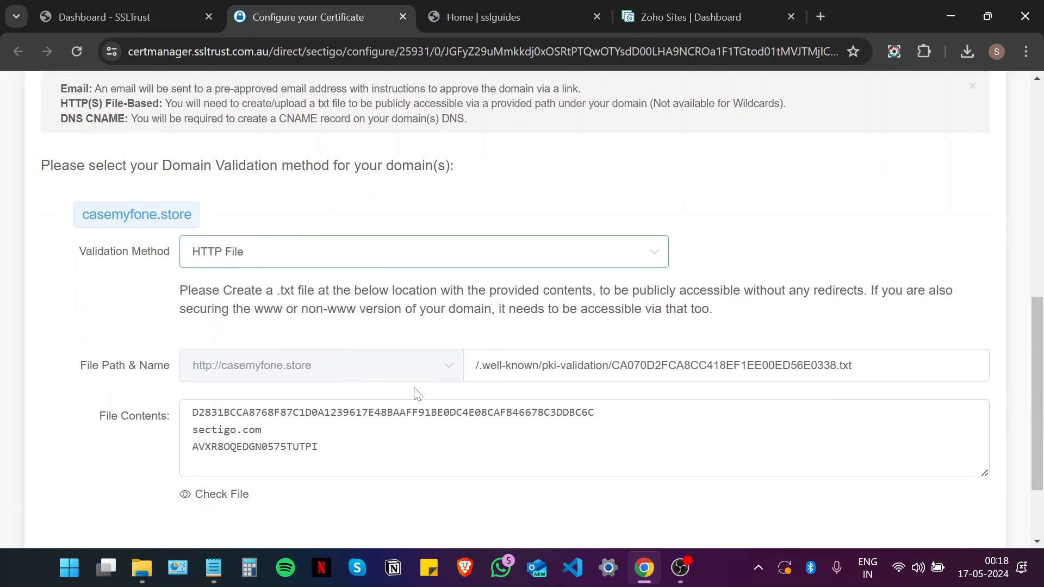
scroll(416, 392, "down", 2)
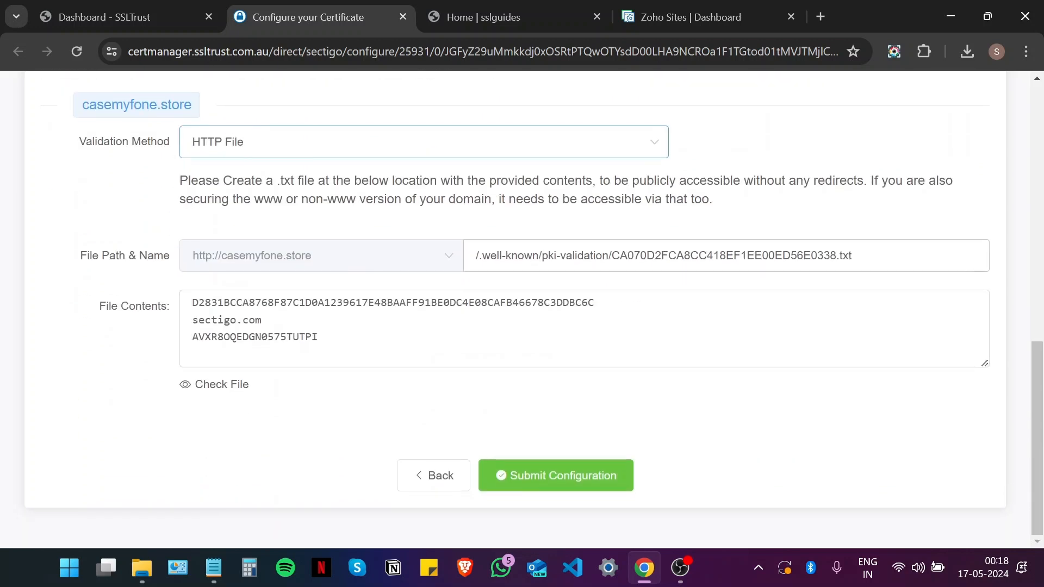
Step: Inspect the .txt file name, the three-line file contents and the /.well-known/pki-validation/ path
left_click_drag(830, 255, 612, 256)
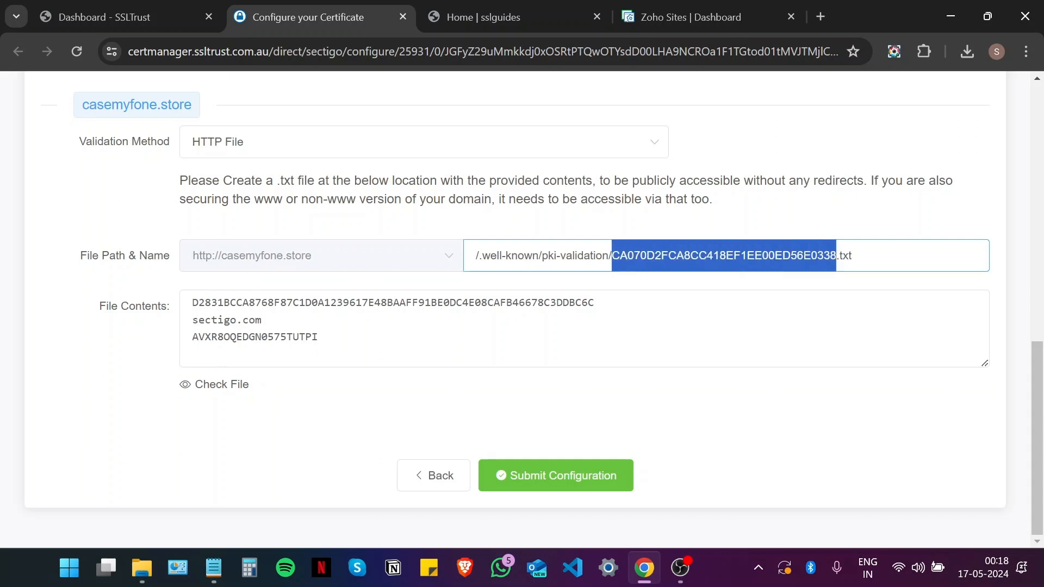
left_click_drag(320, 337, 172, 314)
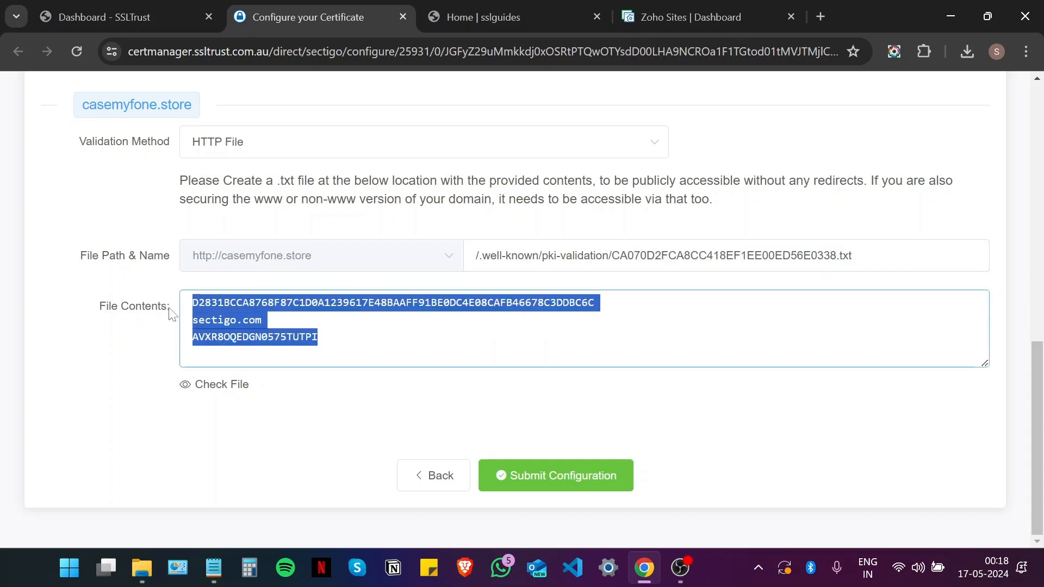
left_click(90, 344)
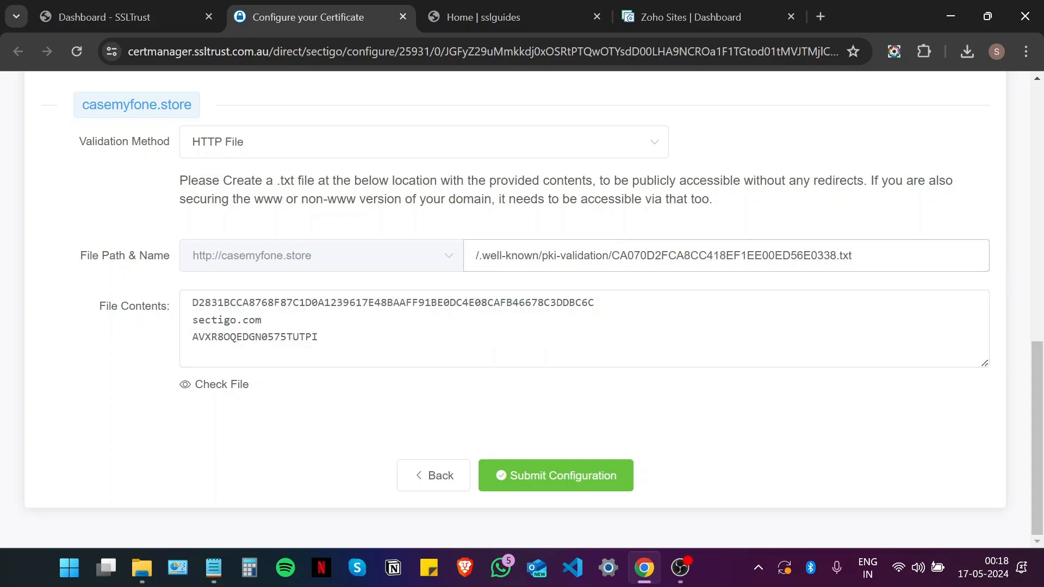
left_click_drag(611, 255, 405, 263)
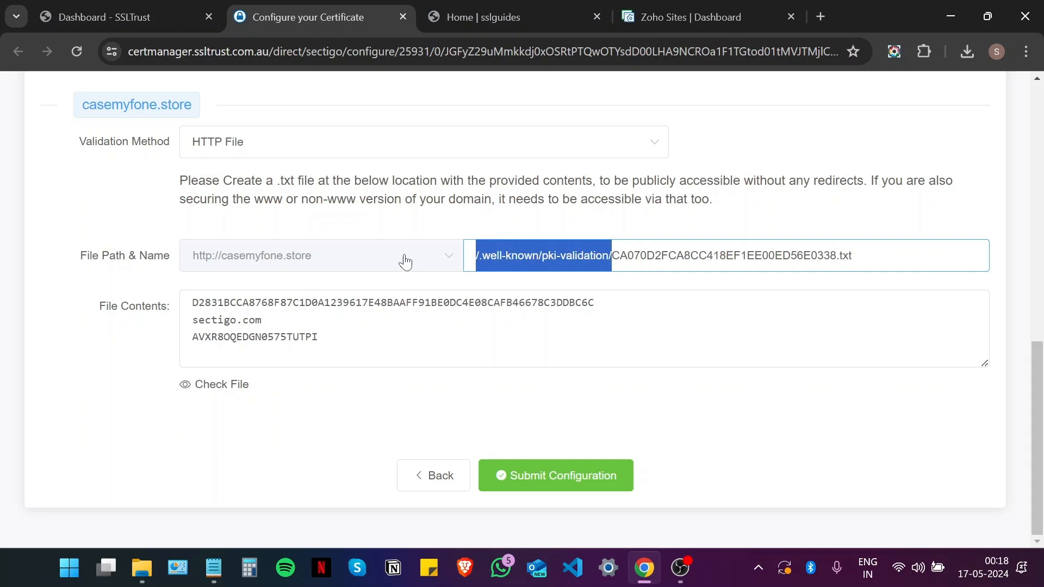
left_click(613, 256)
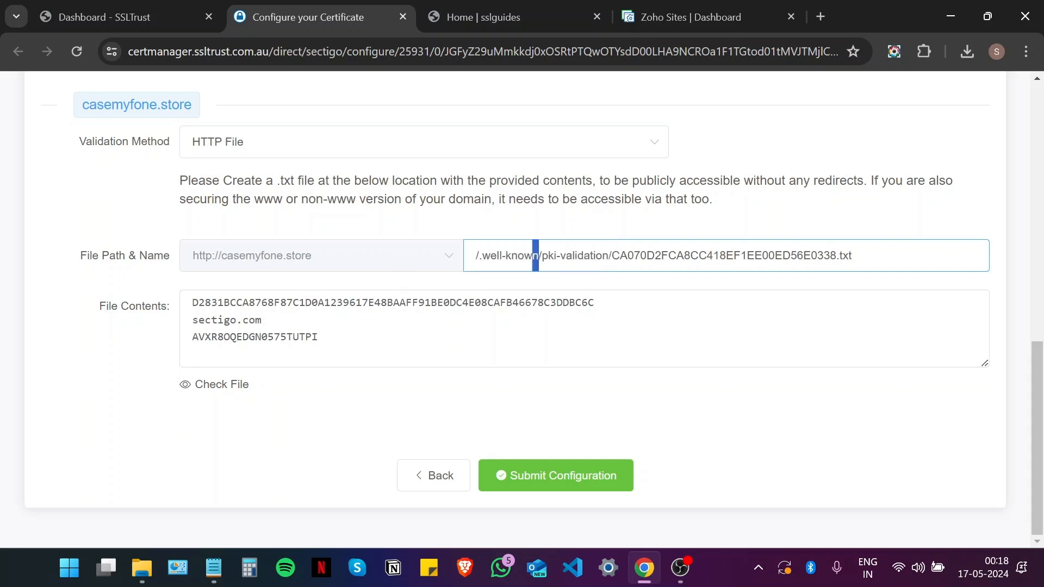
left_click_drag(538, 256, 476, 255)
left_click_drag(609, 255, 538, 256)
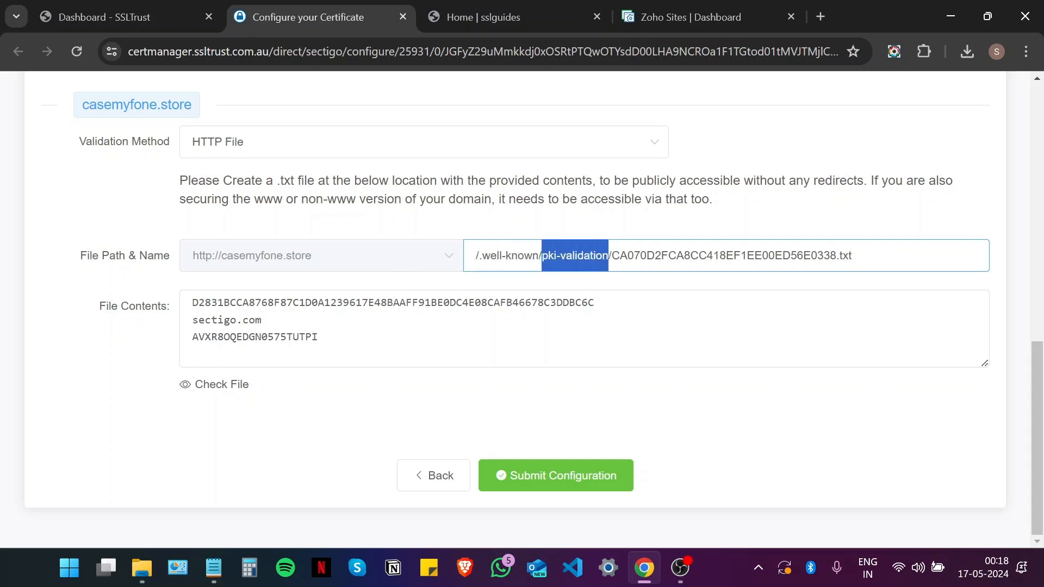
left_click(540, 226)
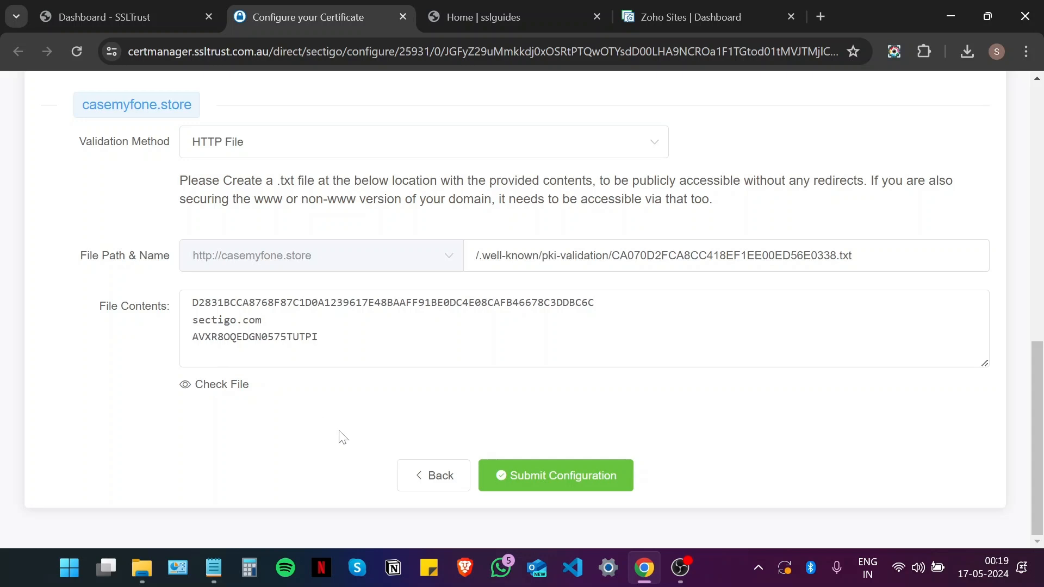
scroll(285, 280, "up", 1)
Step: Change the validation method to CNAME to show the CNAME Record and Value
left_click(296, 239)
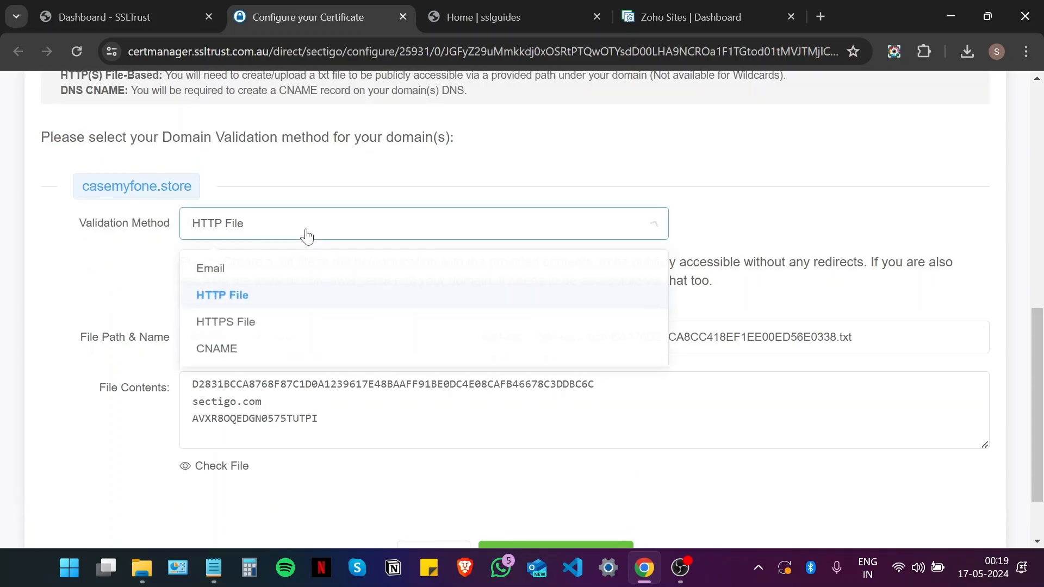
left_click(272, 352)
scroll(536, 267, "down", 1)
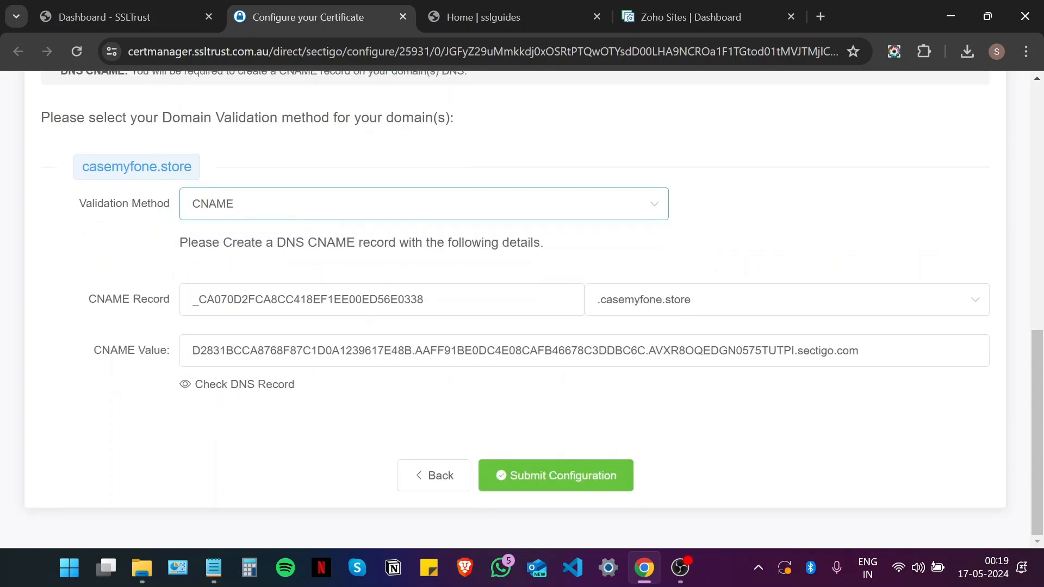
key("alt")
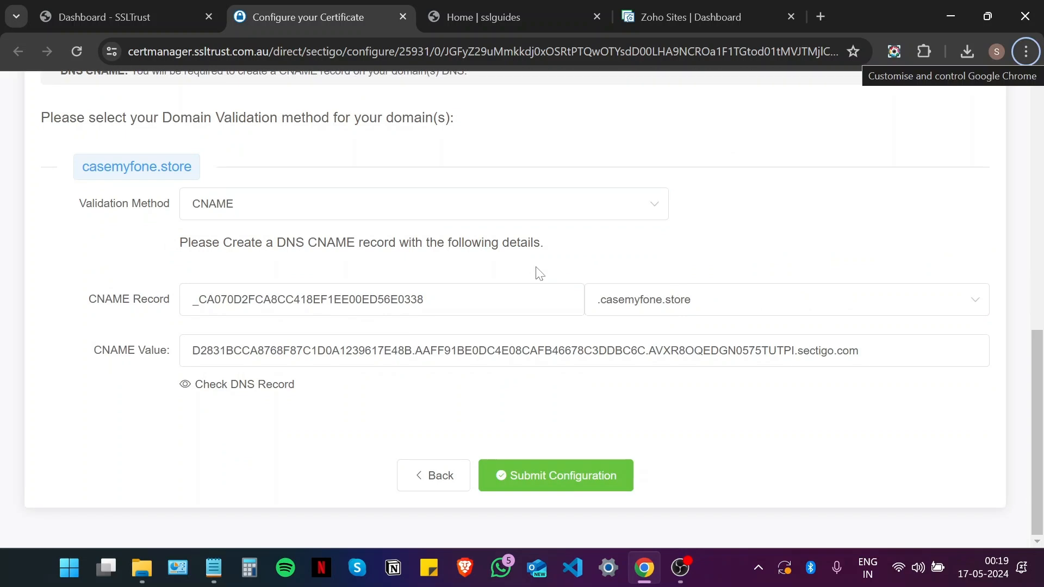
key("alt")
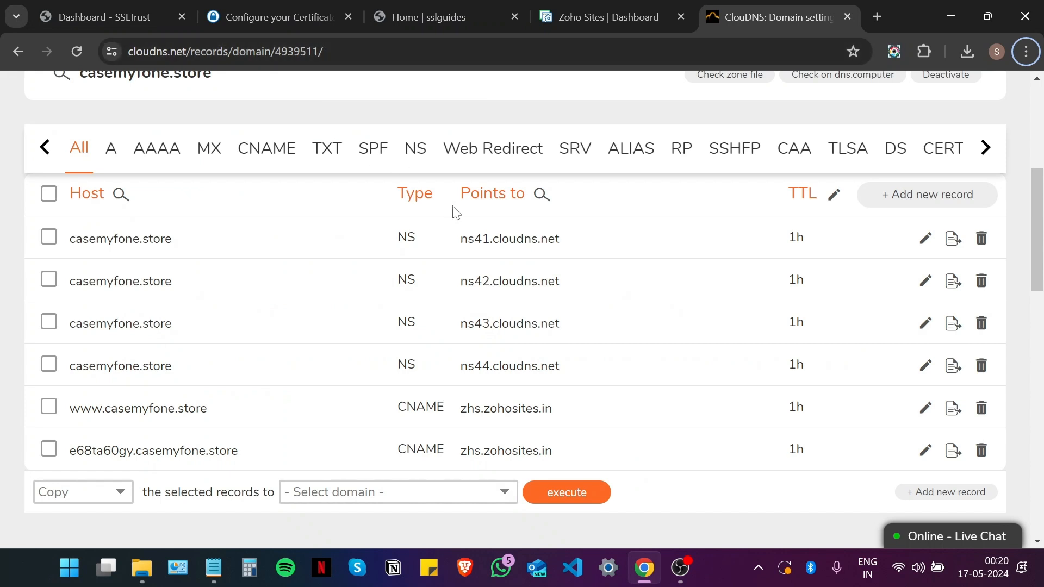
Step: Start a new CNAME-type DNS record for casemyfone.store in ClouDNS
scroll(488, 125, "down", 2)
scroll(489, 138, "up", 2)
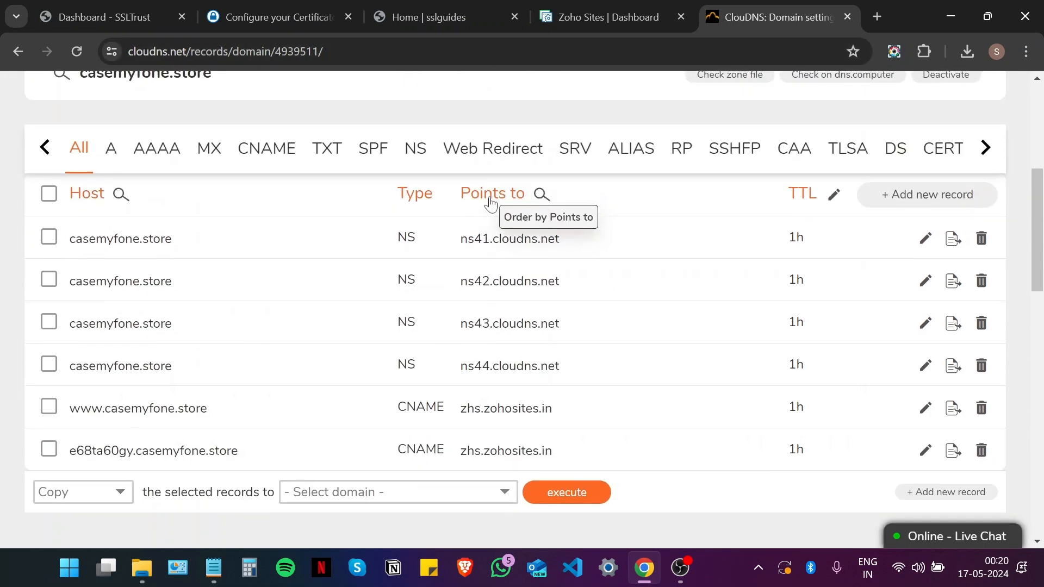
left_click(881, 195)
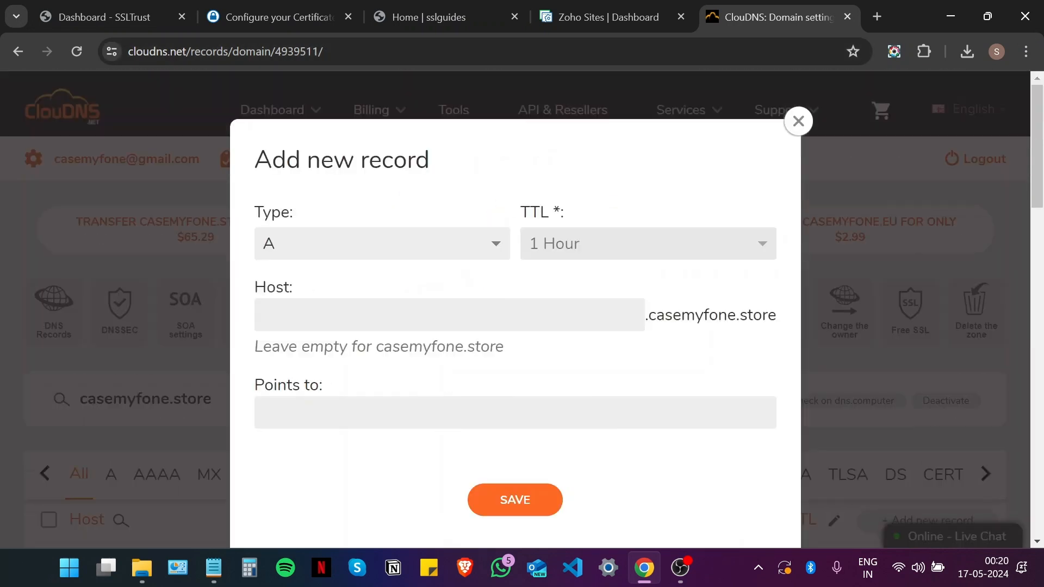
left_click(352, 256)
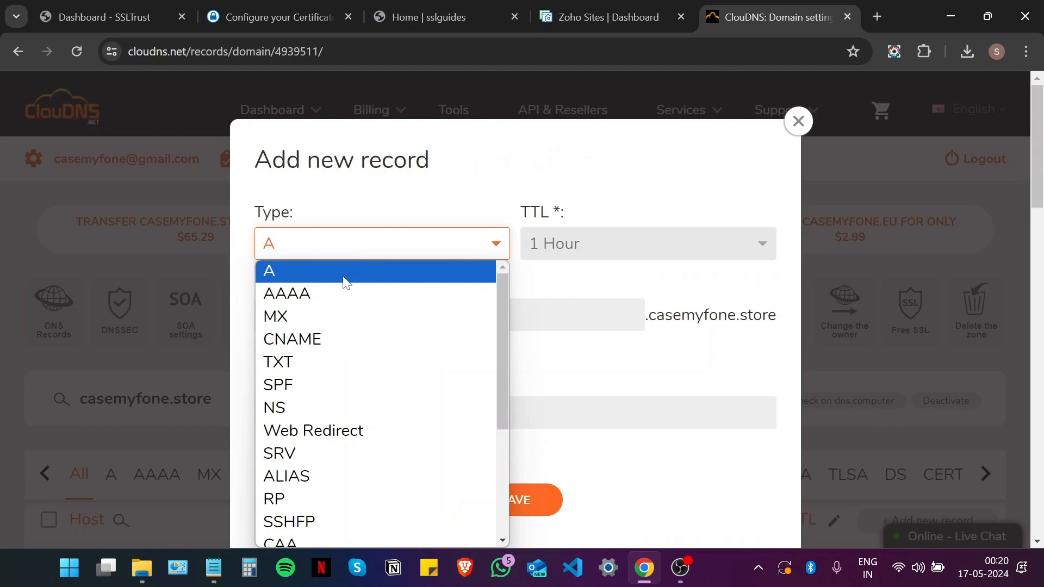
left_click(345, 336)
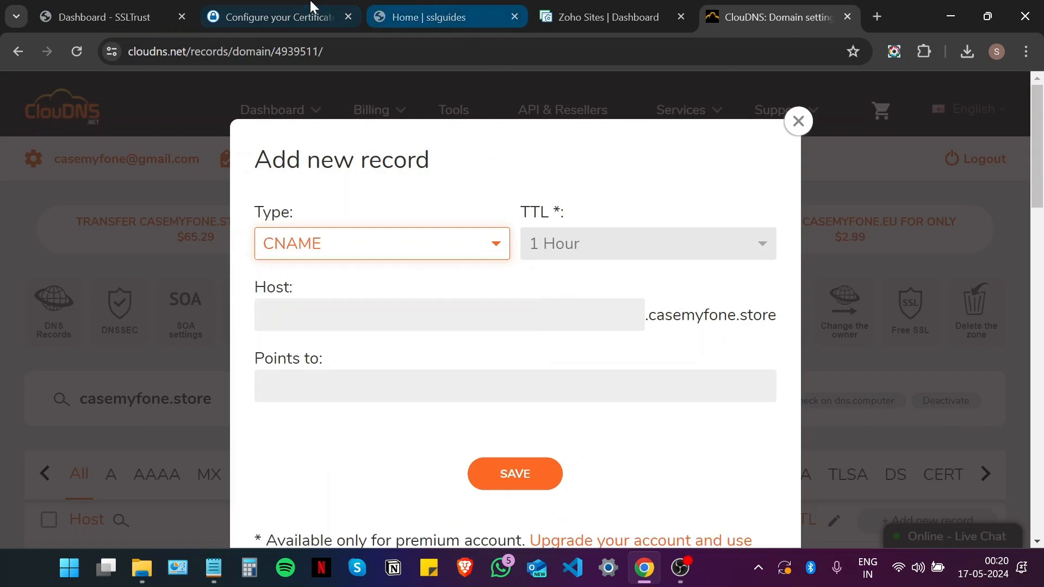
Step: Copy the CNAME record name _CA070D2FCA8CC418EF1EE00ED56E0338 from SSLTrust into the Host field
left_click(302, 8)
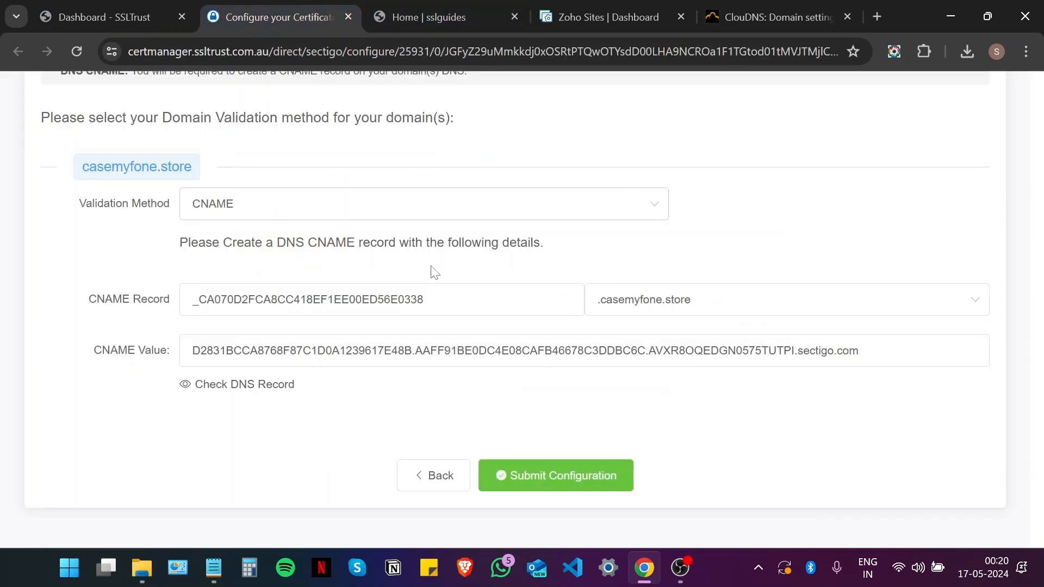
double_click(251, 300)
right_click(251, 302)
left_click(295, 312)
left_click(772, 17)
right_click(374, 316)
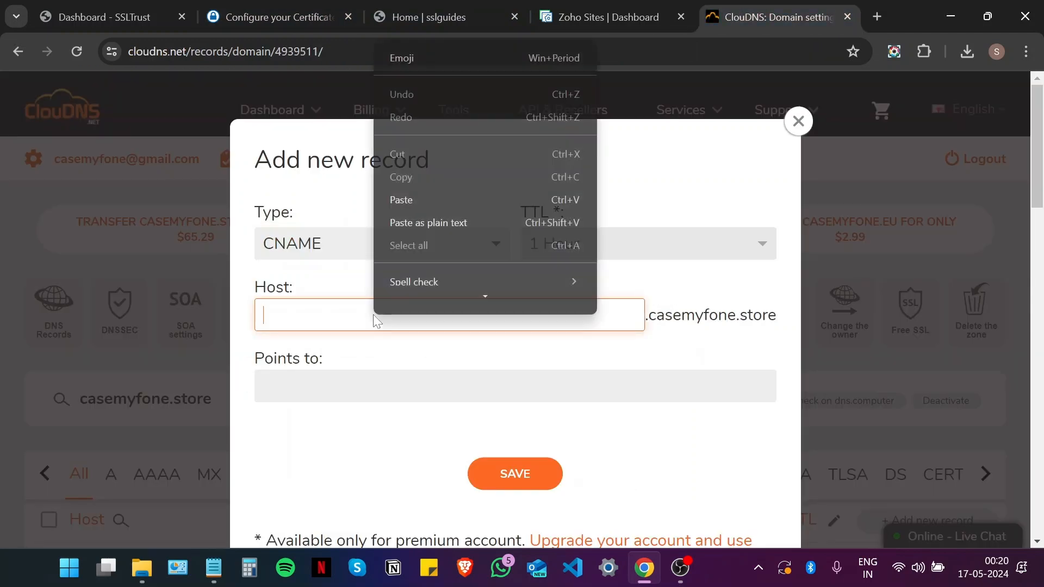
left_click(424, 213)
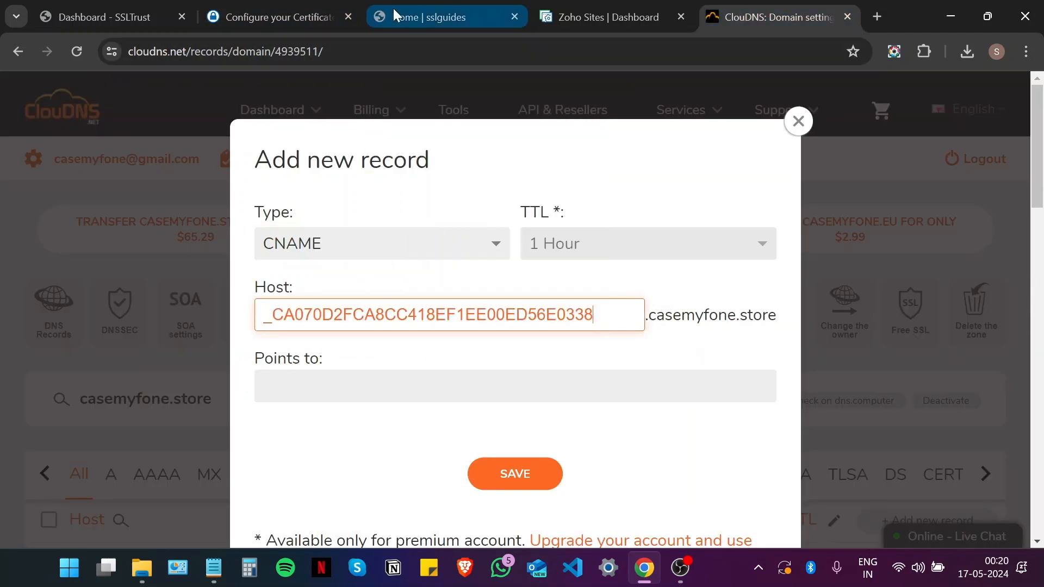
Step: Copy the Sectigo CNAME value into Points to and save the record
left_click(334, 7)
left_click_drag(862, 351, 187, 350)
right_click(250, 348)
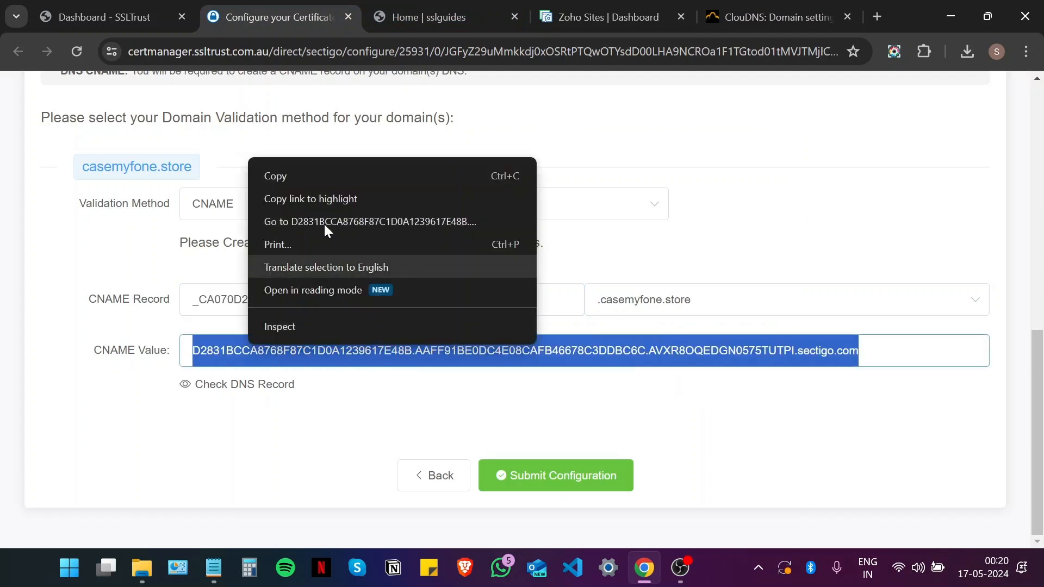
left_click(305, 182)
left_click(772, 17)
right_click(479, 383)
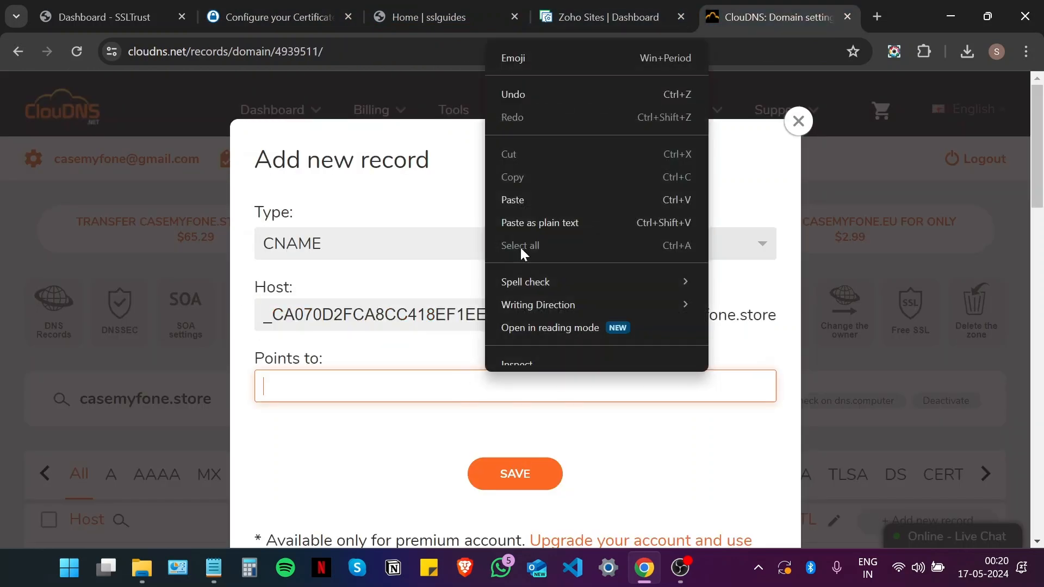
left_click(537, 194)
left_click(514, 474)
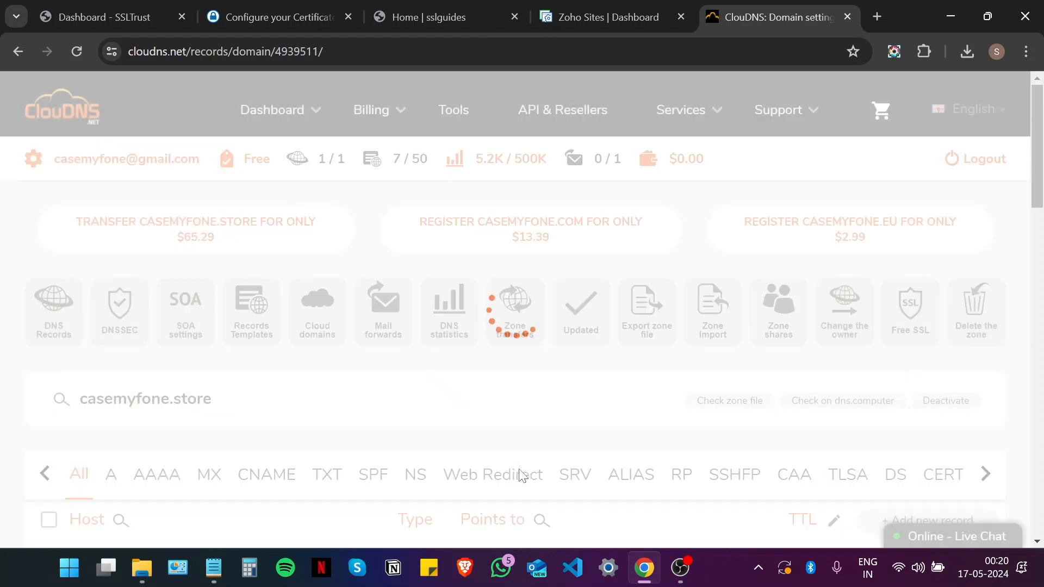
scroll(397, 305, "down", 4)
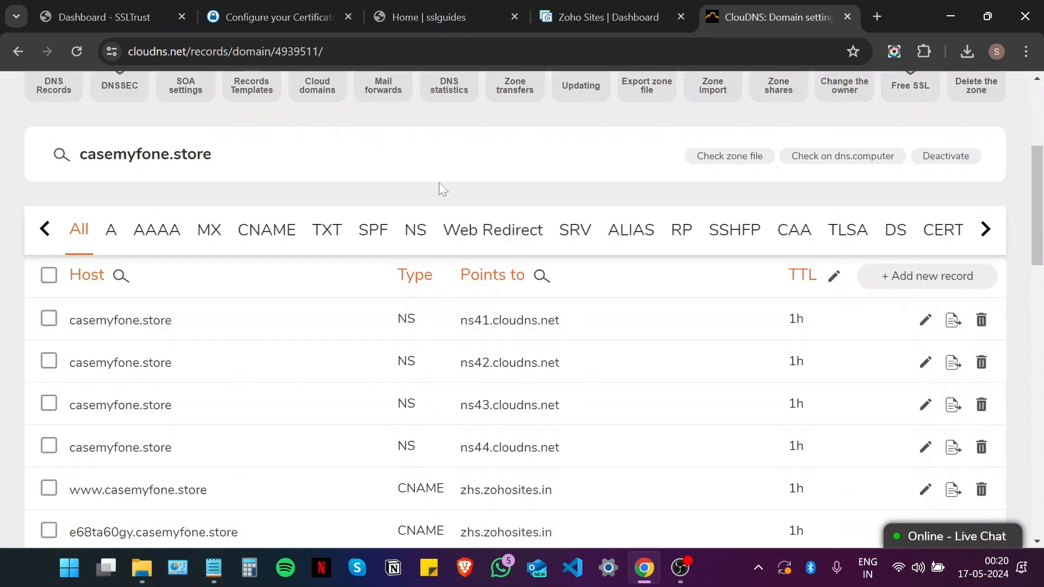
left_click(308, 6)
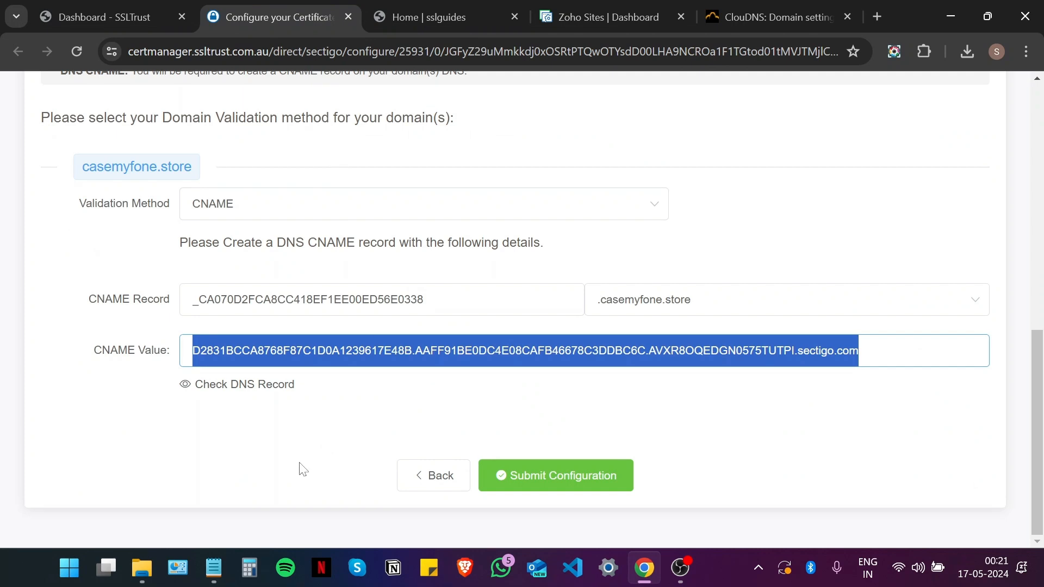
Step: Run a DNS Checker propagation check on the validation CNAME with 20-second auto-refresh
left_click(286, 438)
left_click(241, 402)
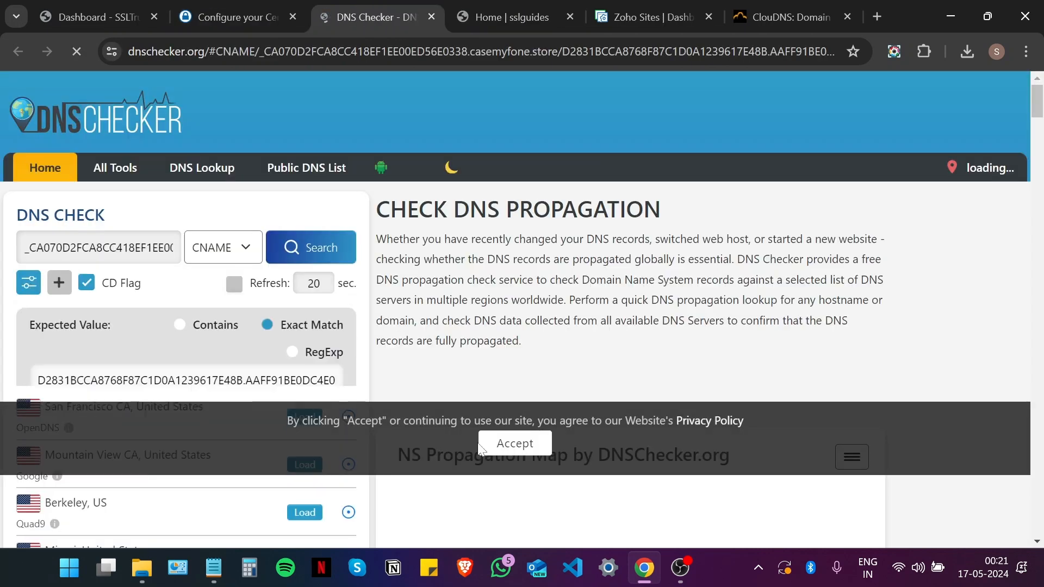
left_click(500, 449)
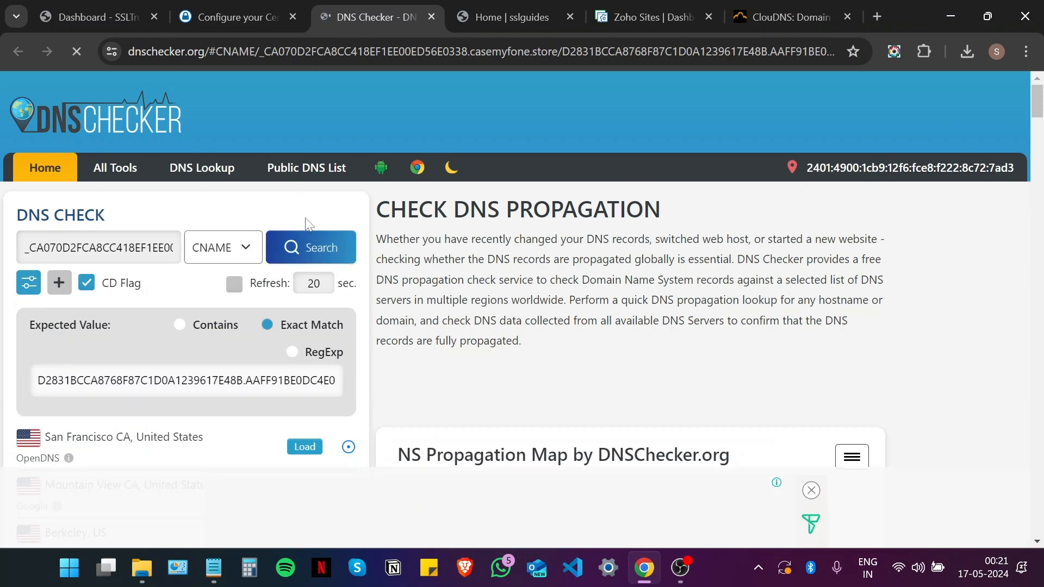
left_click(315, 248)
scroll(623, 237, "down", 6)
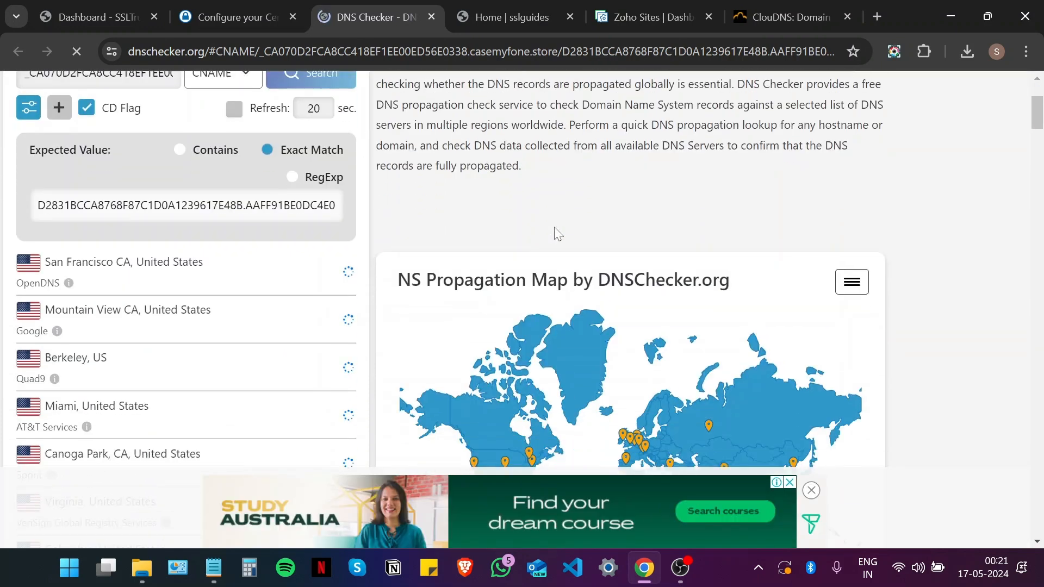
scroll(623, 238, "up", 2)
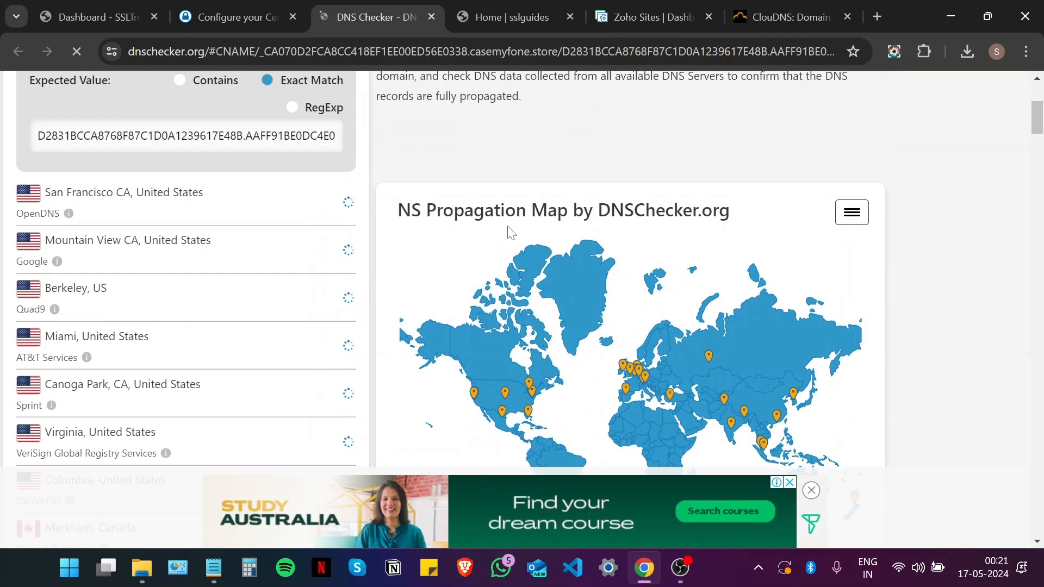
scroll(807, 294, "down", 1)
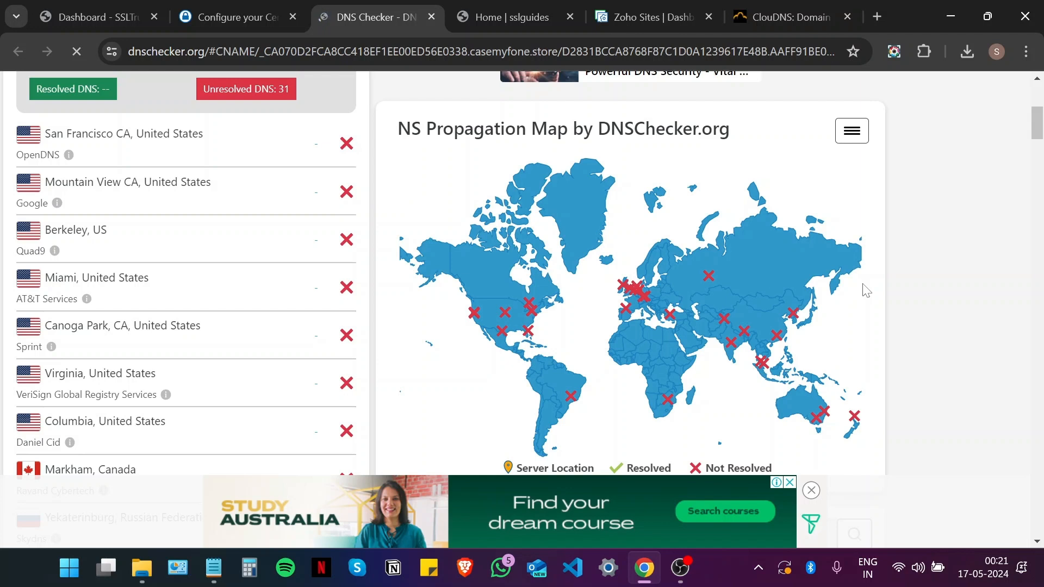
scroll(291, 227, "up", 6)
left_click(234, 283)
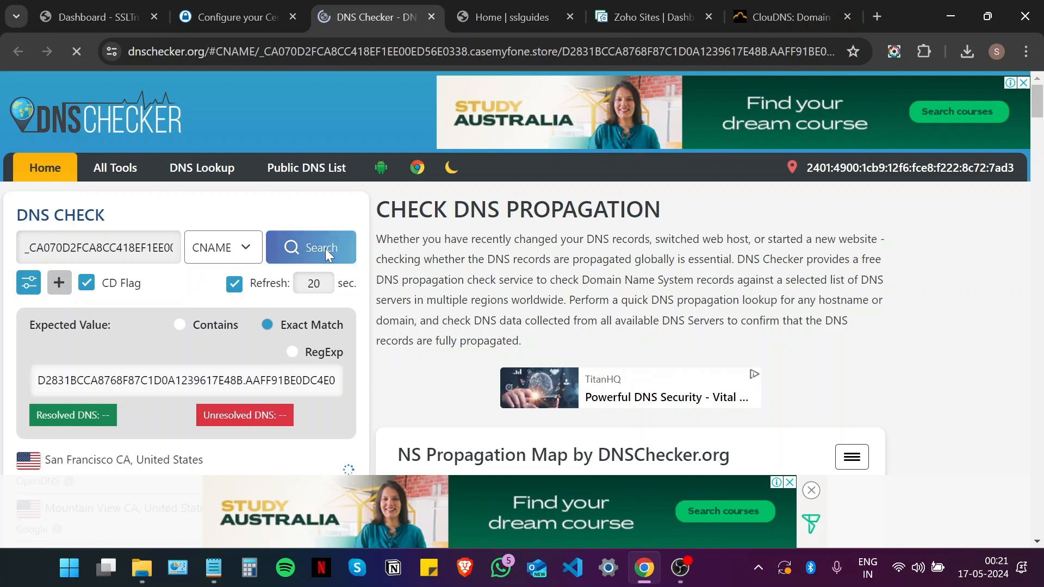
Step: Submit the Sectigo certificate configuration and open the Validation Manager
left_click(234, 17)
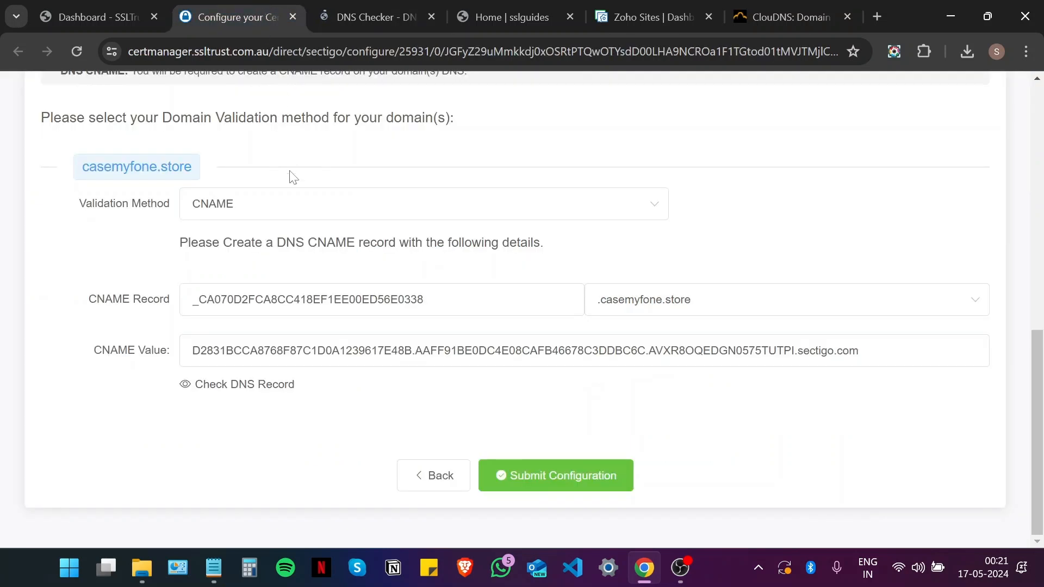
left_click(565, 481)
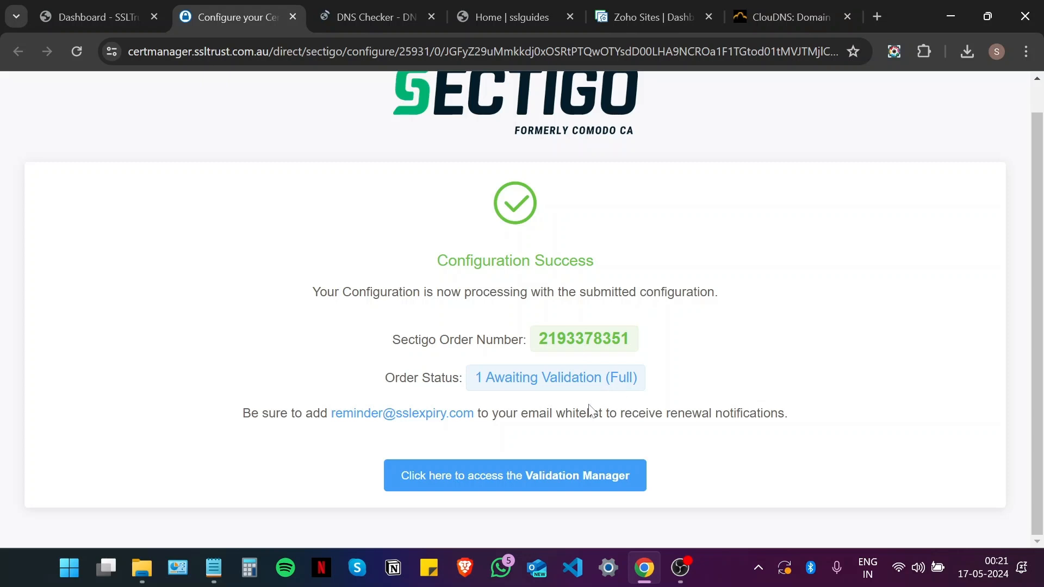
left_click(540, 482)
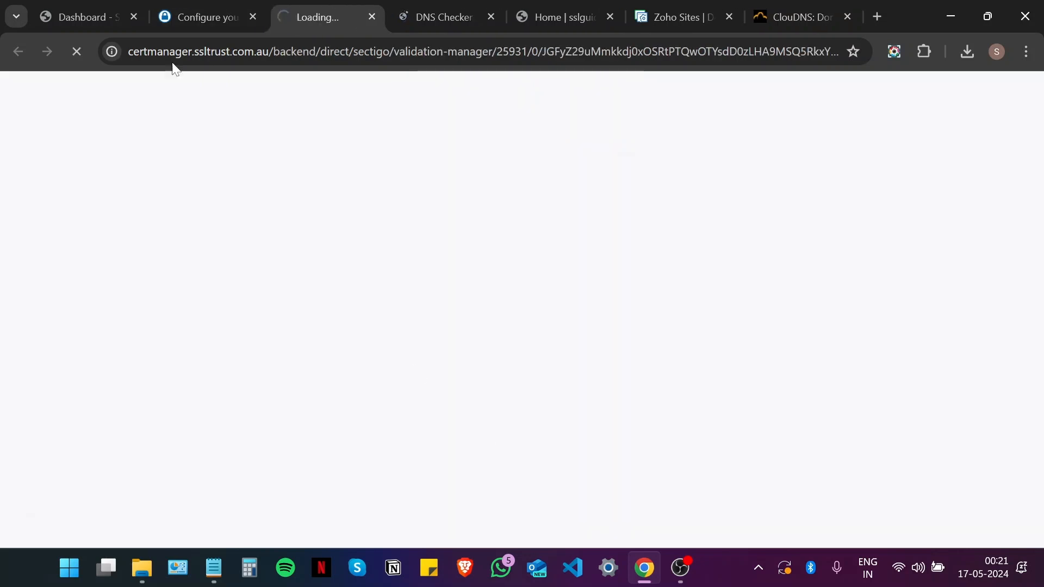
Step: Close the configuration tab and resubmit the CNAME CSR Hash check under Domain Control Validation
left_click(253, 17)
scroll(294, 253, "down", 5)
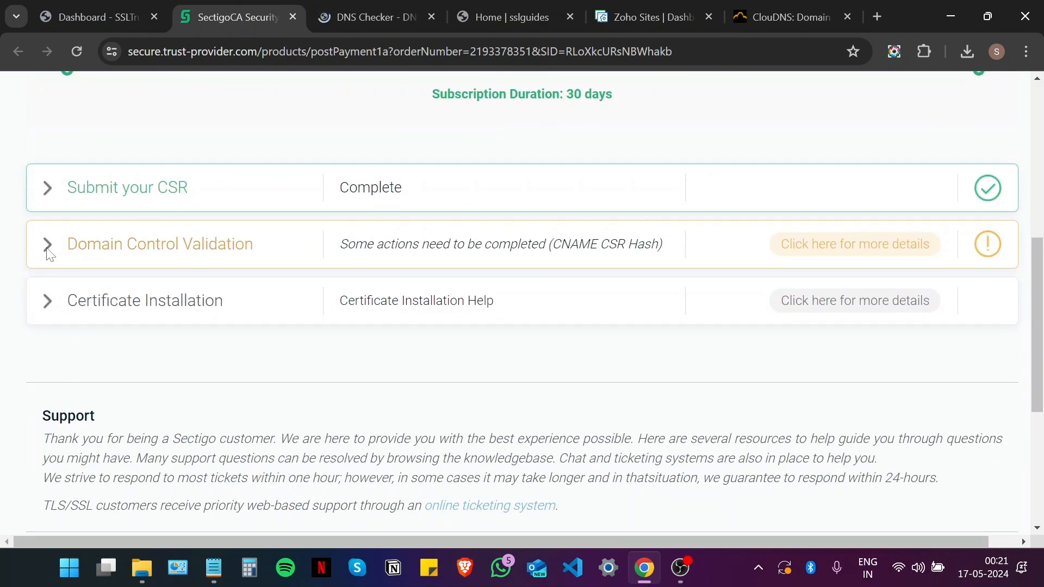
left_click(48, 245)
scroll(50, 254, "down", 4)
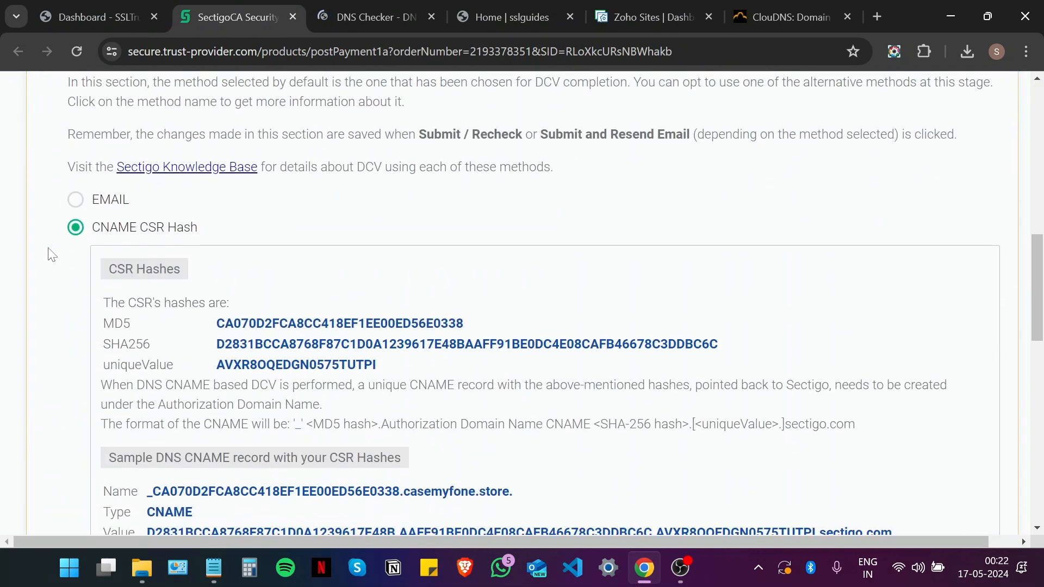
scroll(76, 282, "down", 5)
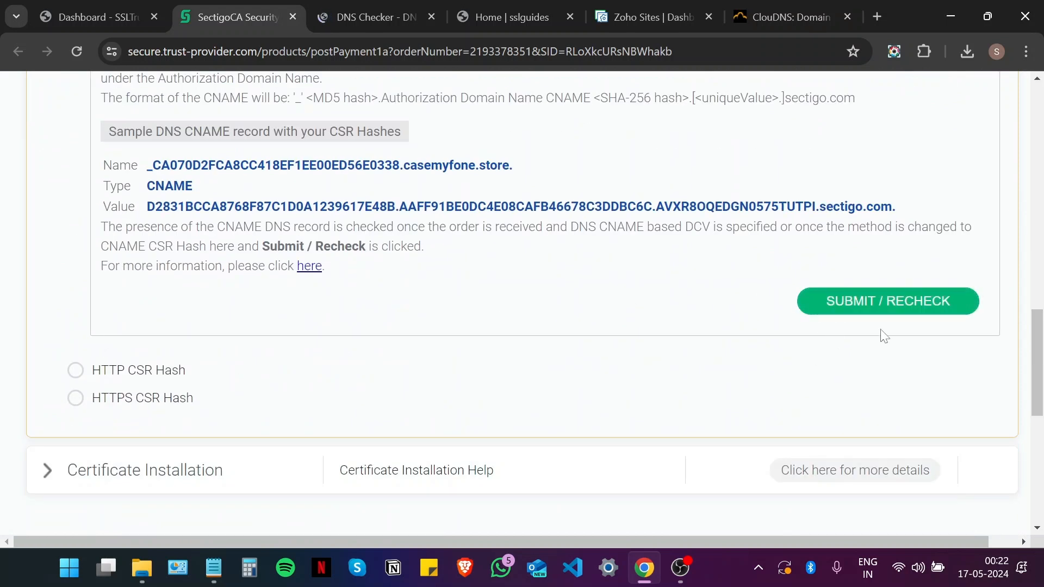
left_click(846, 311)
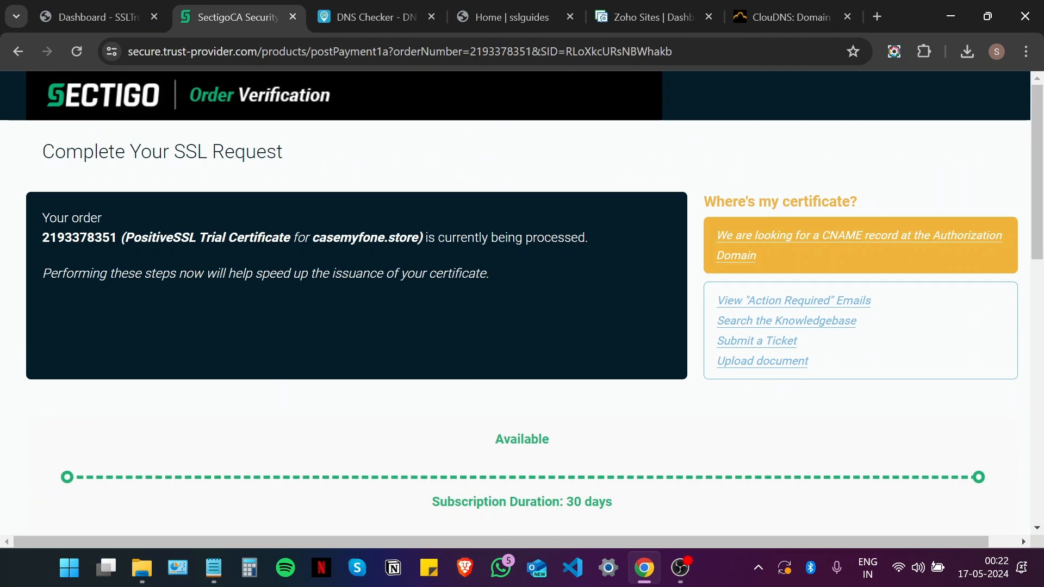
scroll(524, 395, "down", 4)
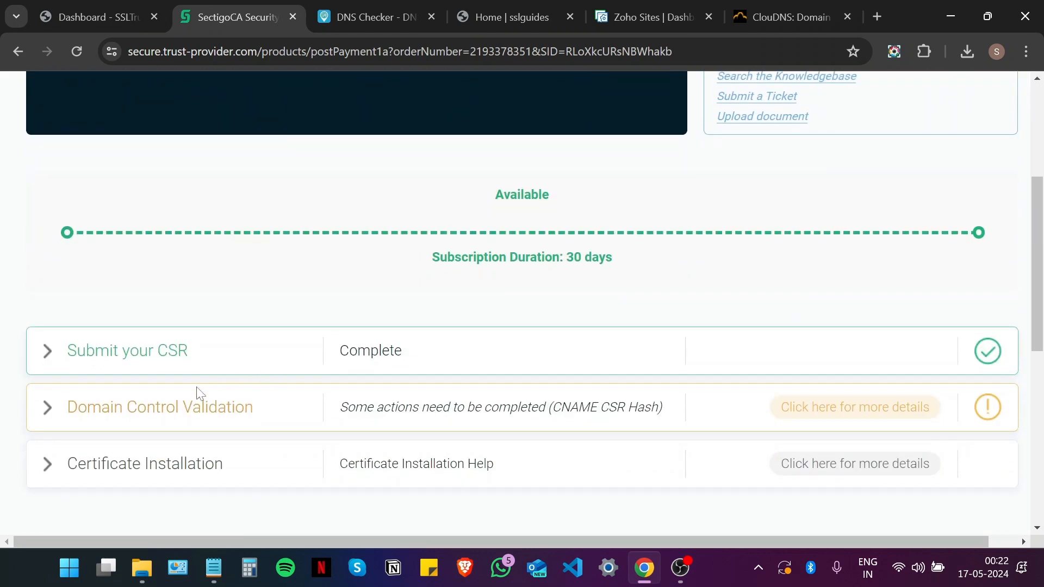
Step: Review the DNS Checker propagation results, then close the Sectigo order tab
left_click(355, 5)
scroll(402, 270, "down", 3)
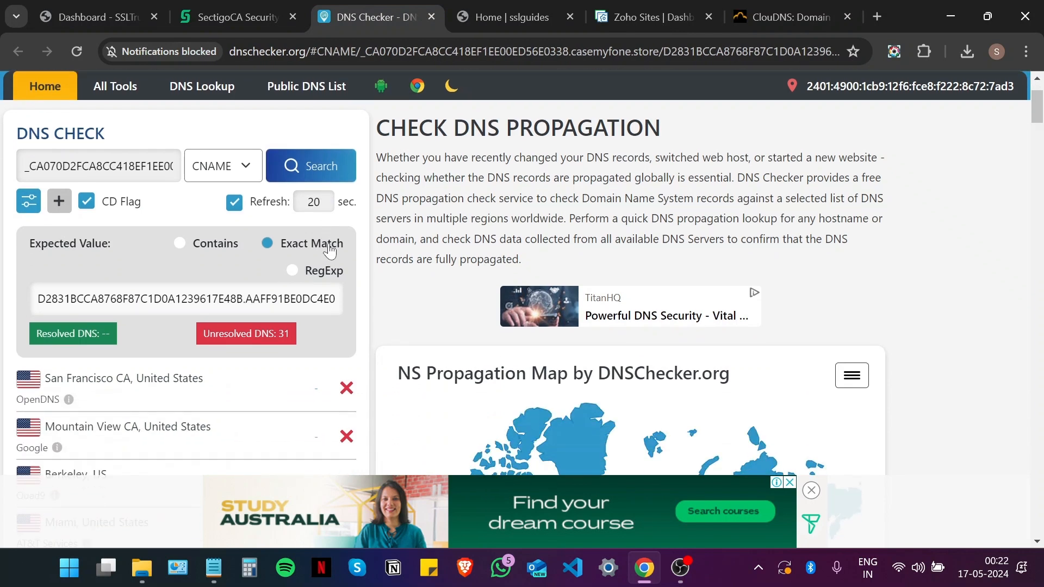
scroll(402, 270, "down", 3)
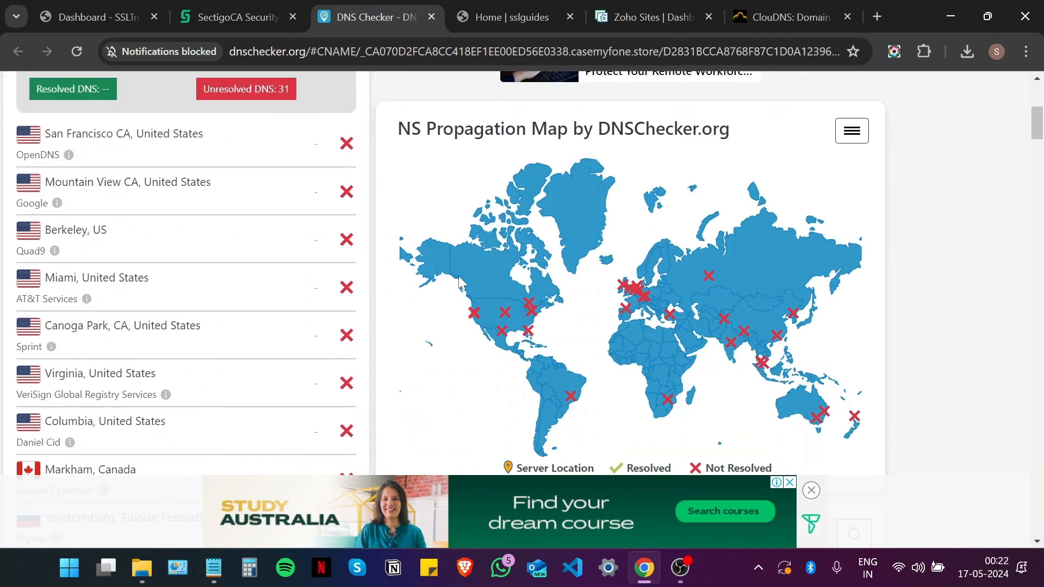
left_click(234, 17)
scroll(197, 265, "down", 1)
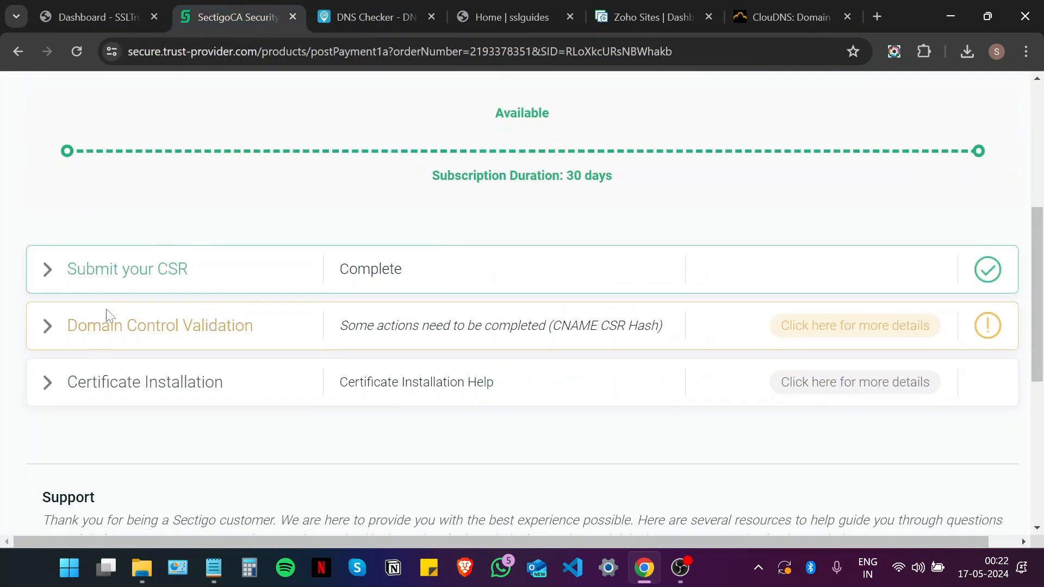
scroll(153, 309, "up", 1)
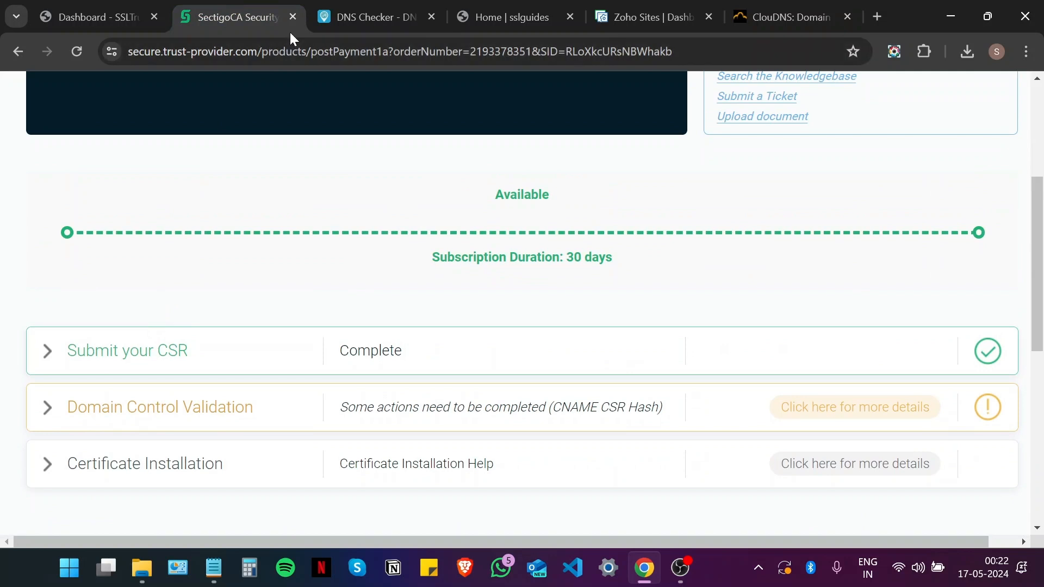
left_click(293, 17)
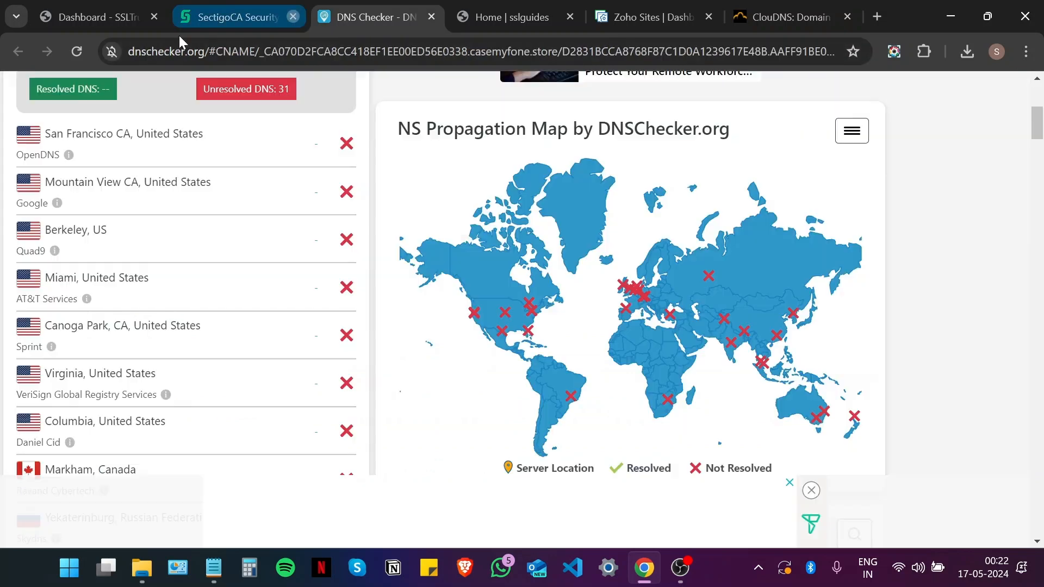
Step: Open casemyfone.store's product details from the SSLTrust dashboard and access its Validation Manager
left_click(85, 10)
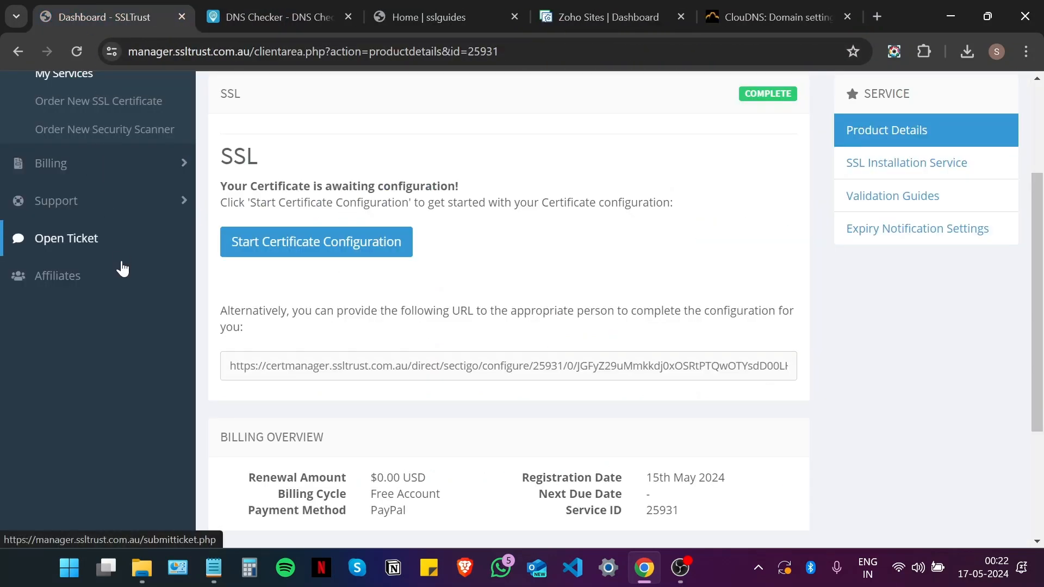
scroll(78, 174, "up", 3)
left_click(78, 173)
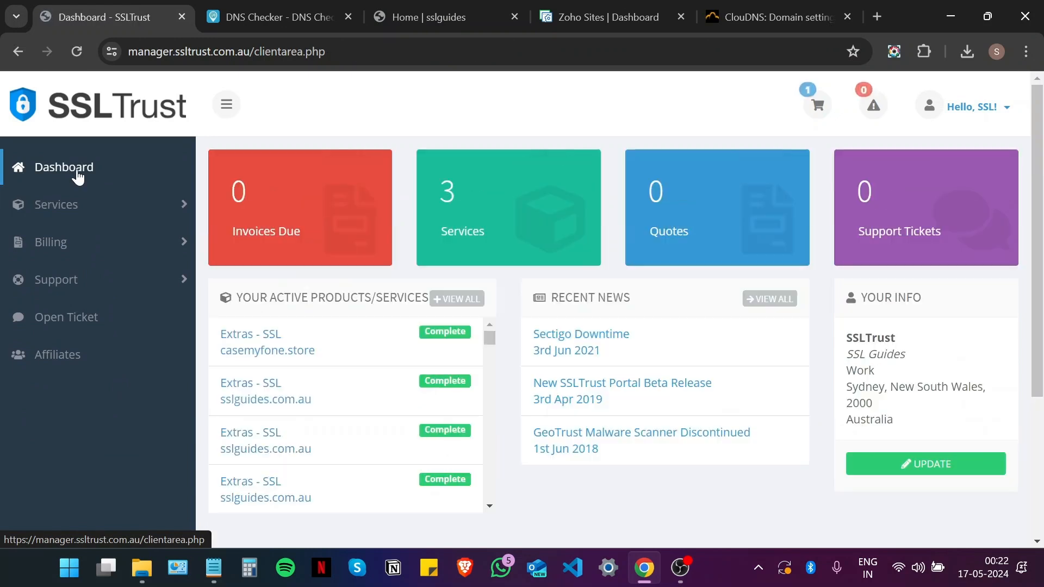
left_click(313, 349)
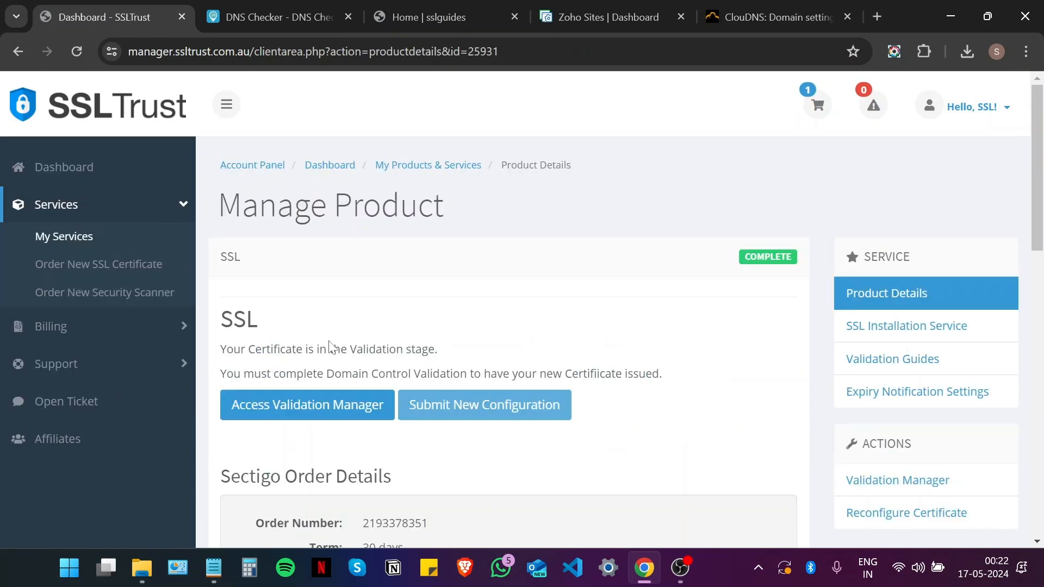
scroll(329, 326, "down", 1)
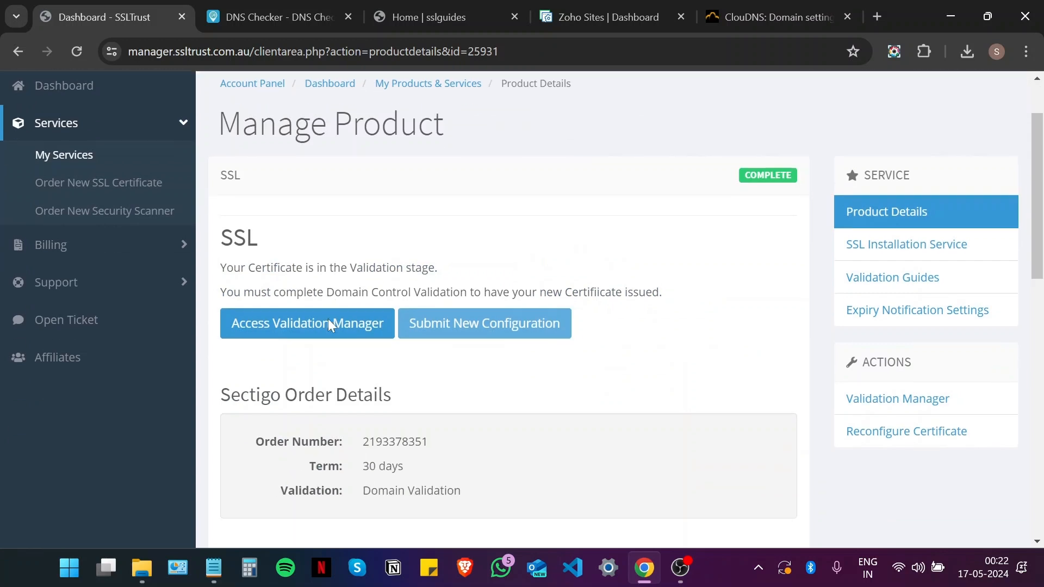
left_click(320, 332)
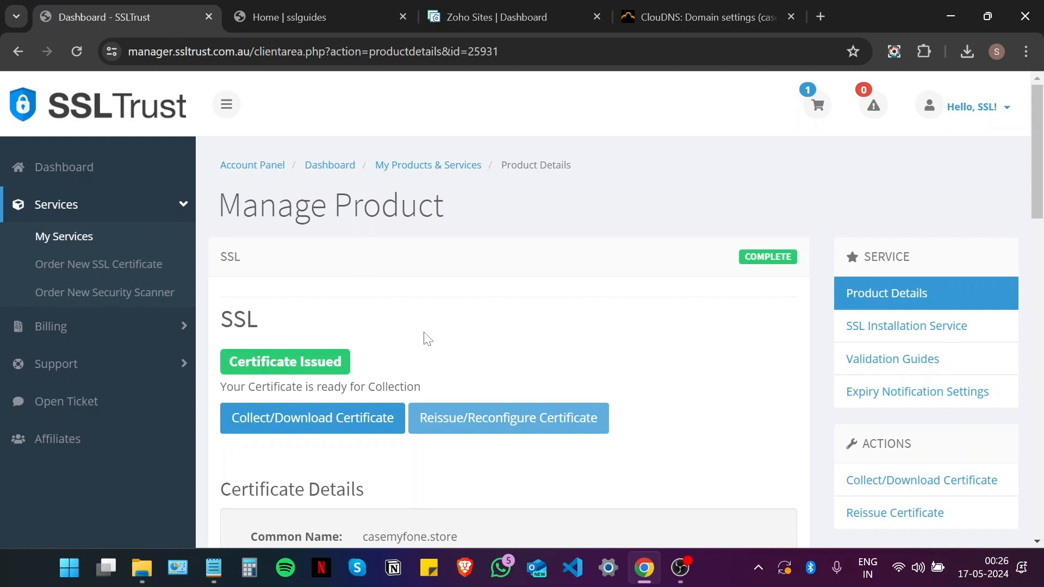
Step: Open the Collect your Certificate page with the certificate, intermediate and root texts
scroll(405, 333, "down", 1)
left_click(315, 344)
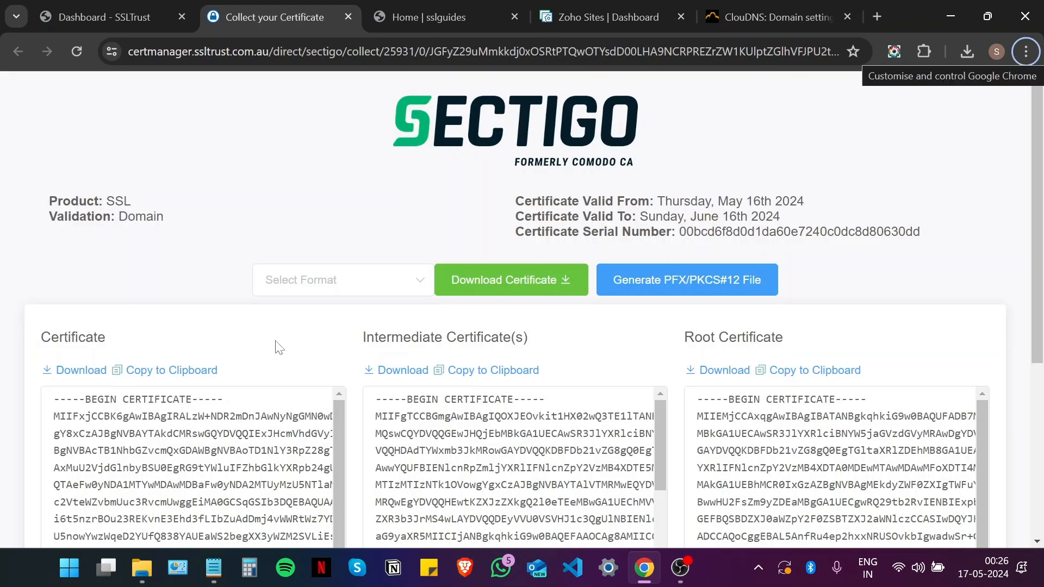
scroll(332, 381, "down", 4)
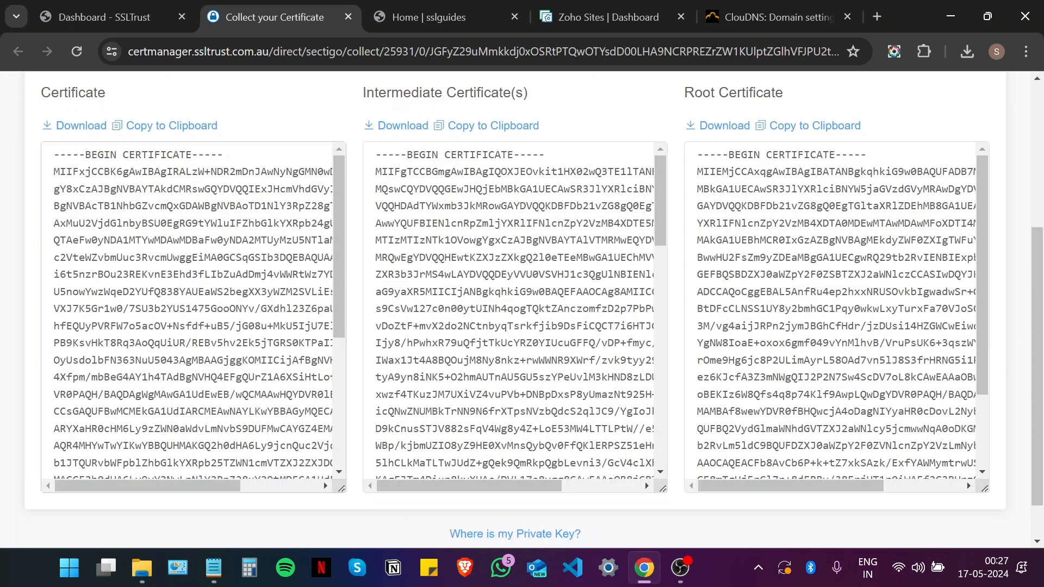
scroll(315, 375, "up", 1)
scroll(315, 375, "down", 1)
scroll(315, 375, "up", 1)
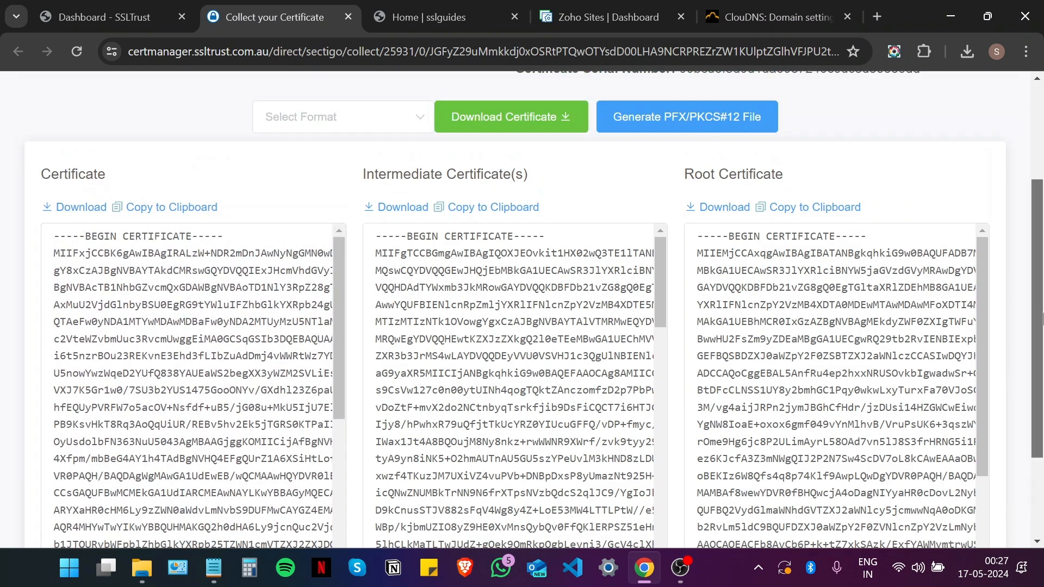
scroll(1041, 318, "down", 1)
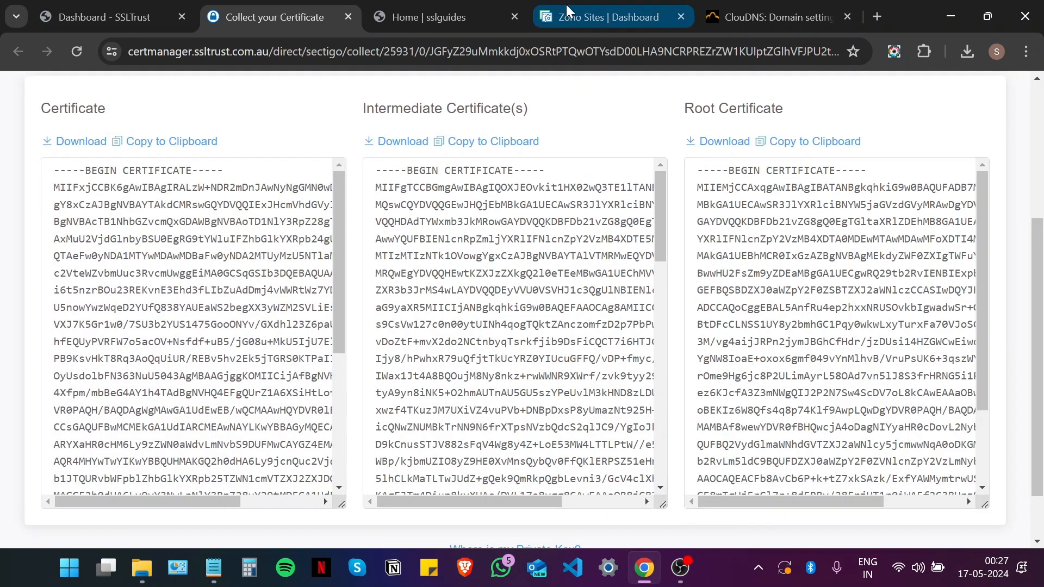
left_click(583, 9)
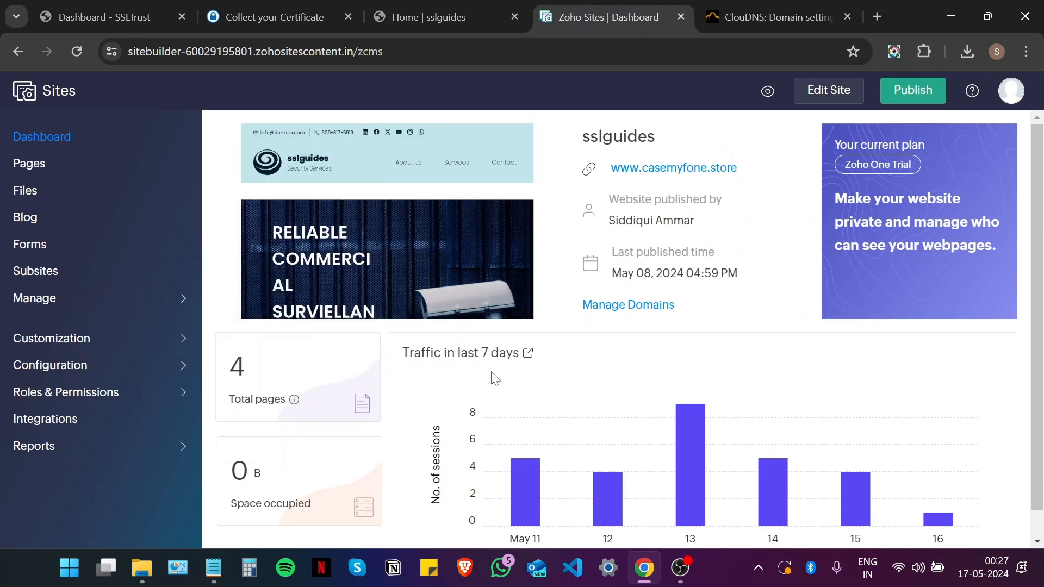
Step: Go to the site's SSL hosting settings under Manage Domains and choose Install Your Own SSL
left_click(632, 313)
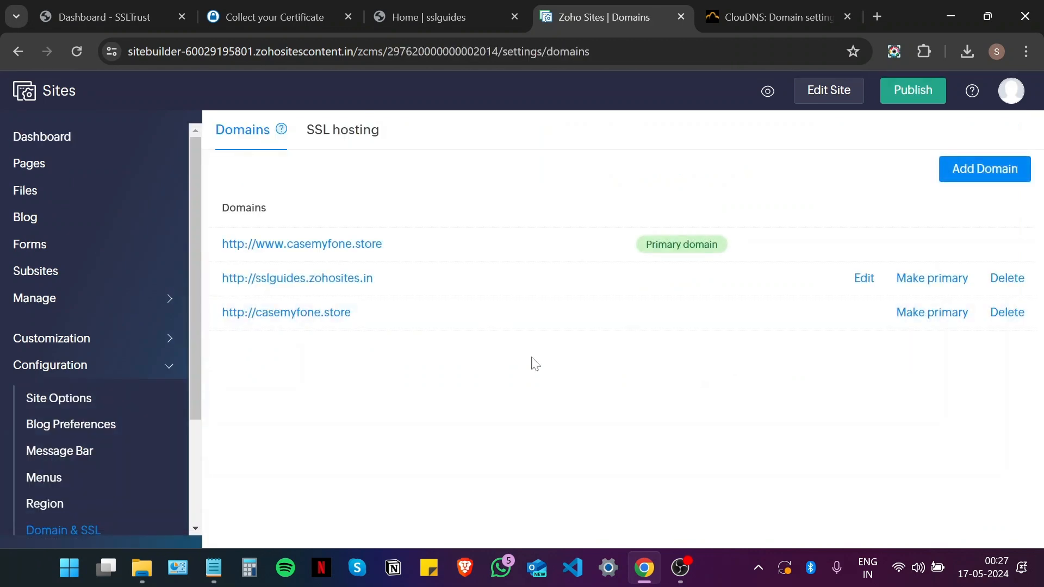
left_click(333, 136)
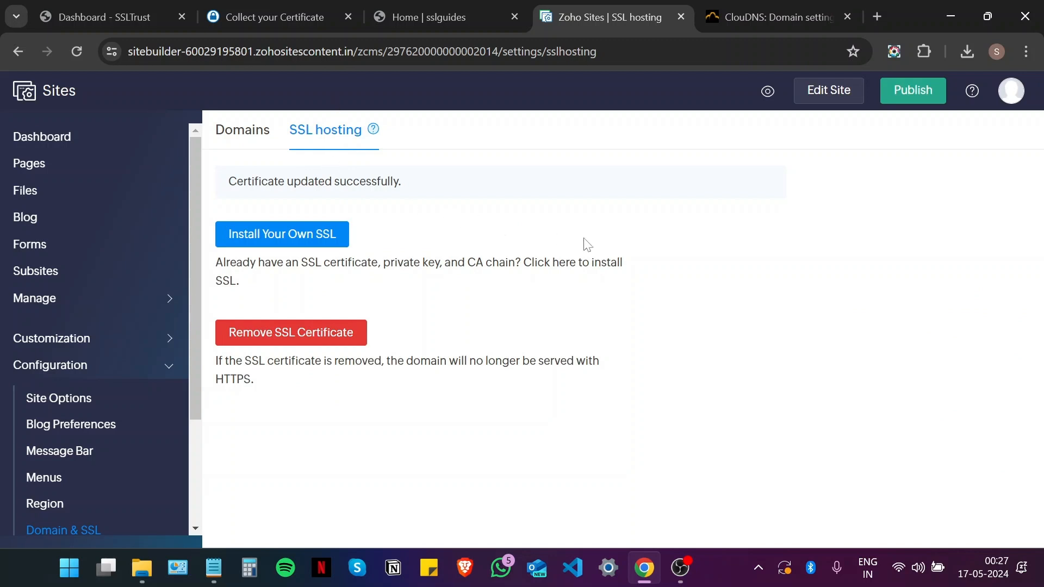
left_click(281, 238)
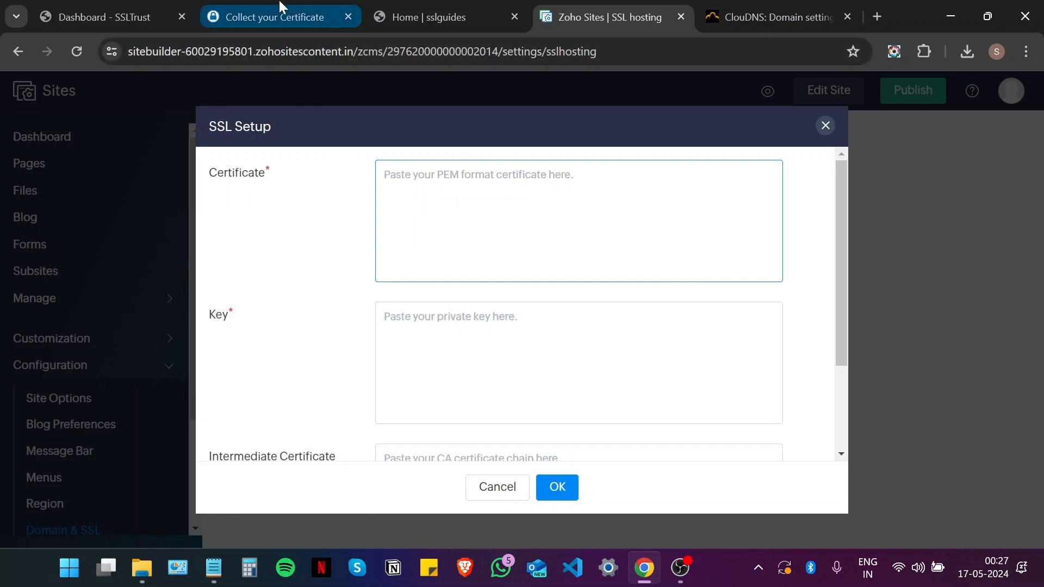
Step: Copy the issued certificate from the Collect your Certificate tab into Zoho's Certificate field
left_click(279, 15)
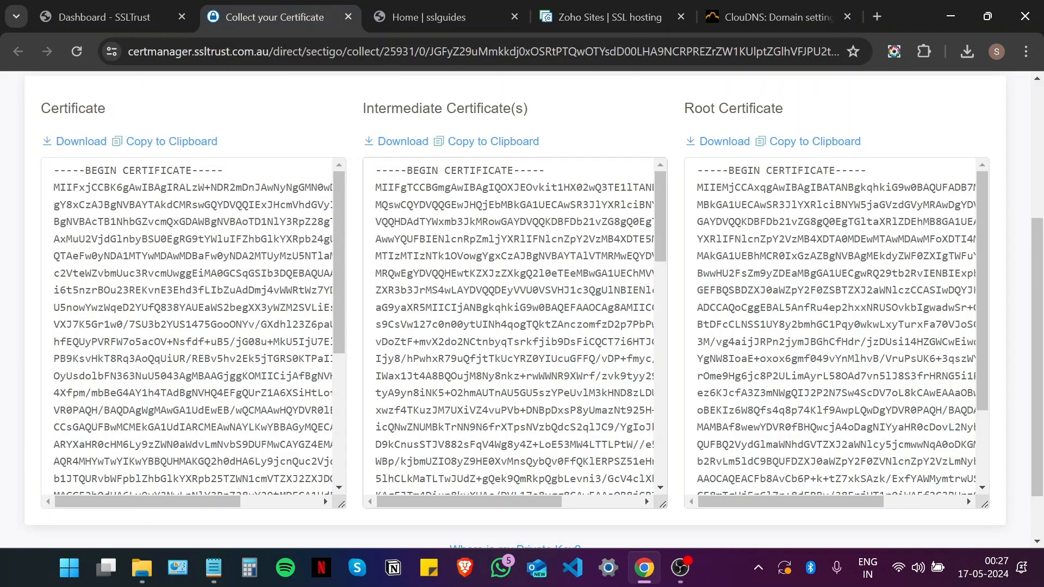
left_click(173, 142)
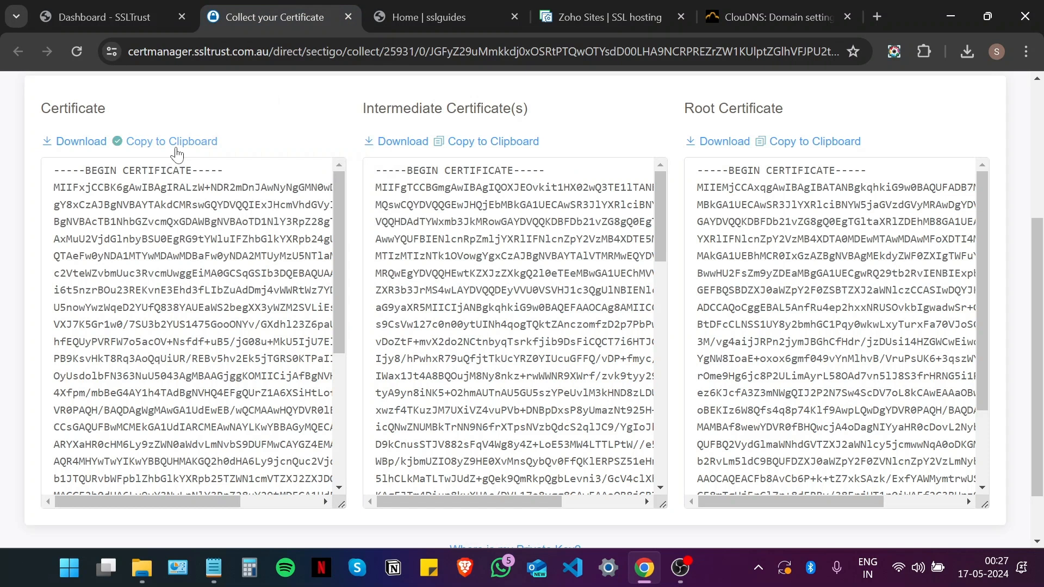
left_click(599, 8)
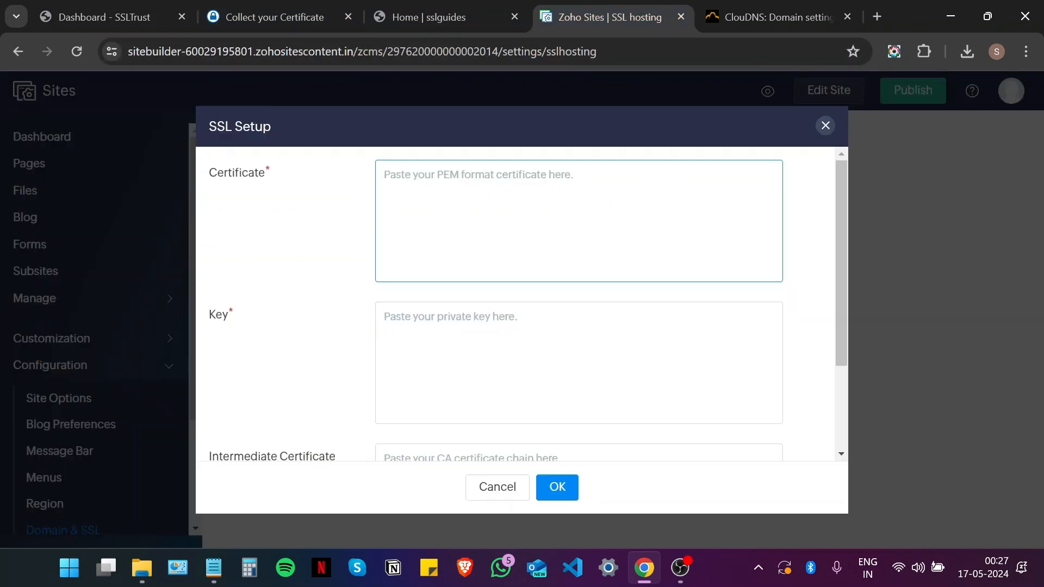
key("ctrl+v")
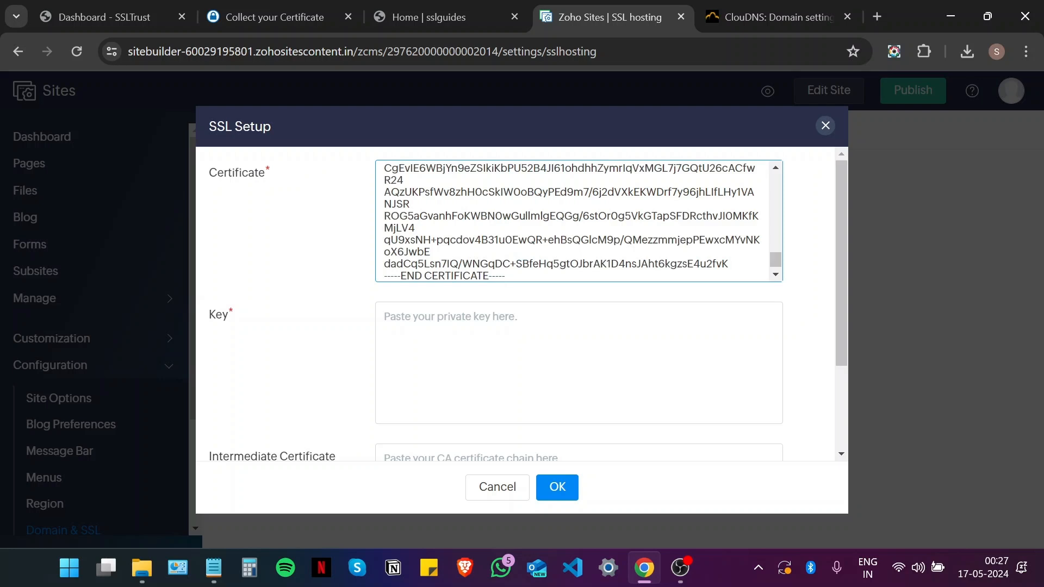
key("alt")
Step: Place the caret in the Key field and bring up the saved private key file
left_click(579, 348)
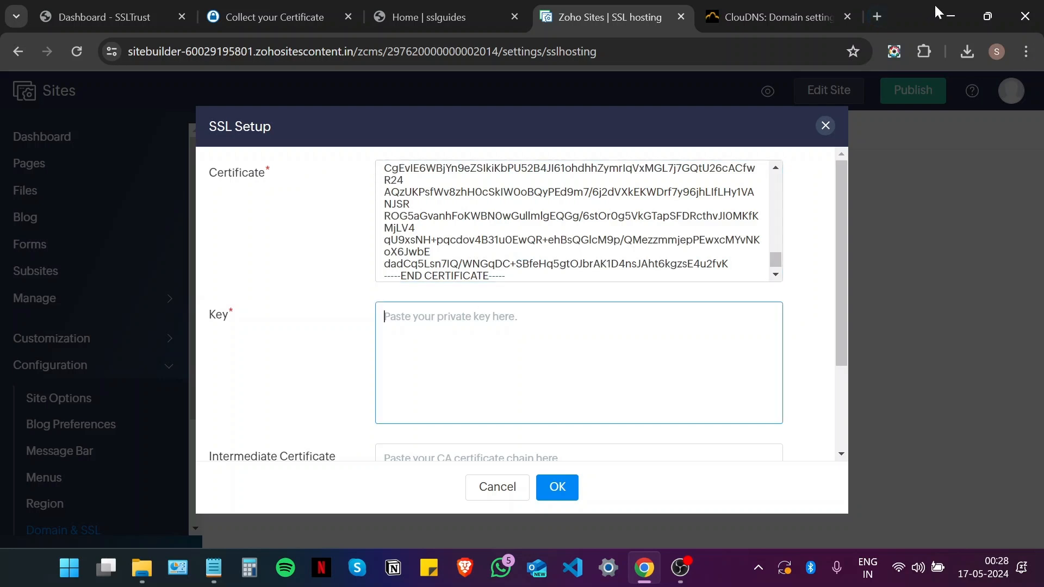
left_click(937, 12)
key("ctrl+Tab")
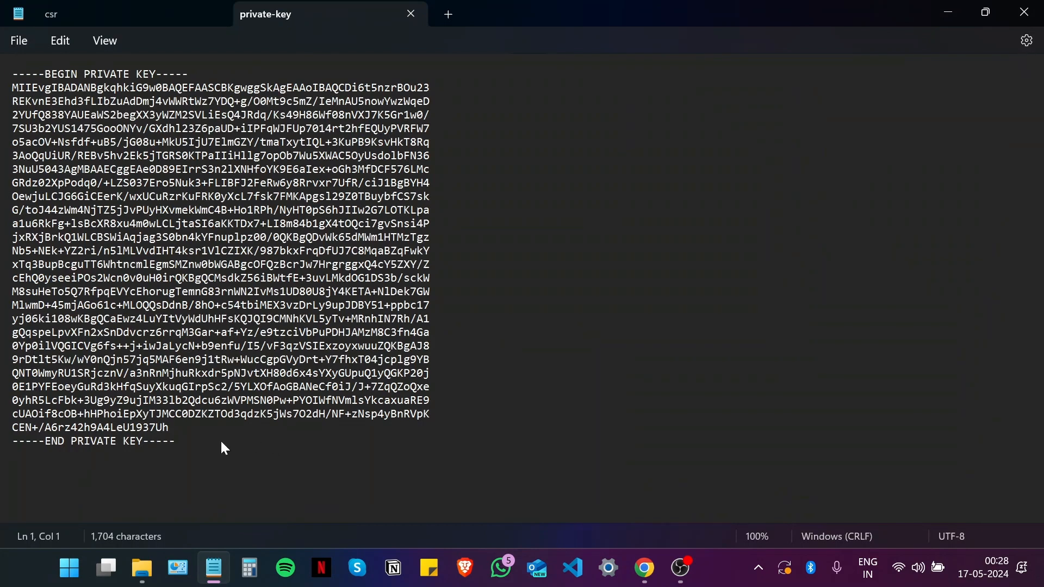
Step: Copy the entire private key text from Notepad and return to the Zoho SSL Setup form
left_click_drag(175, 441, 3, 82)
right_click(103, 93)
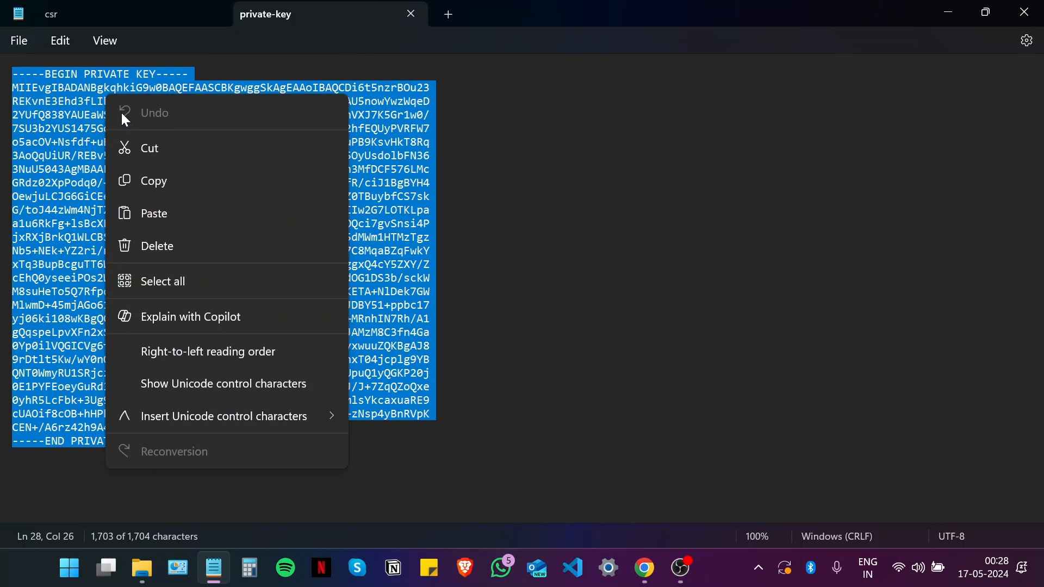
left_click(153, 191)
left_click(645, 567)
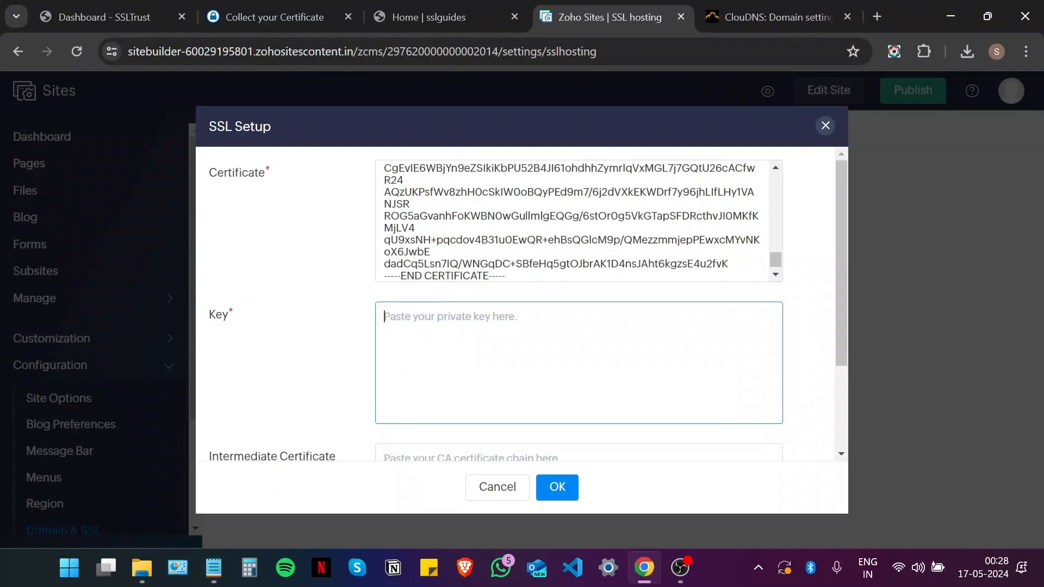
Step: Paste the private key into the Key field and copy the intermediate certificate chain from Sectigo
key("ctrl+v")
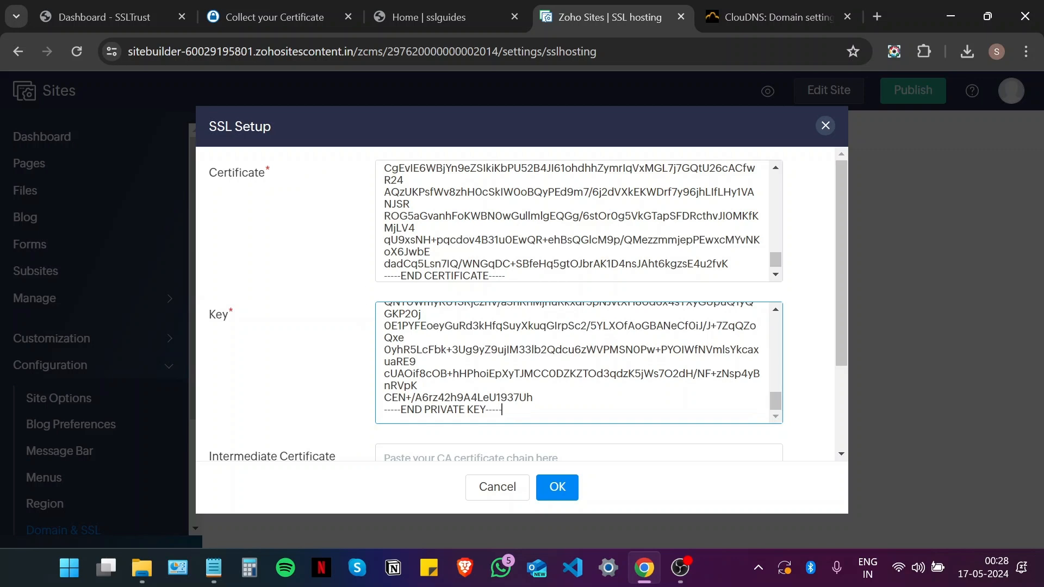
scroll(290, 377, "down", 2)
left_click(259, 11)
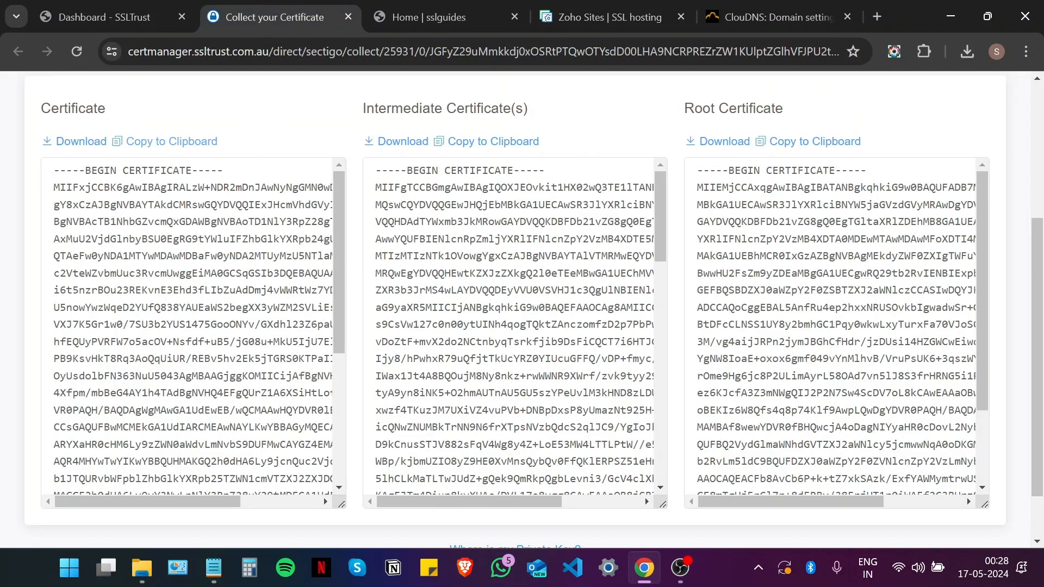
left_click(476, 142)
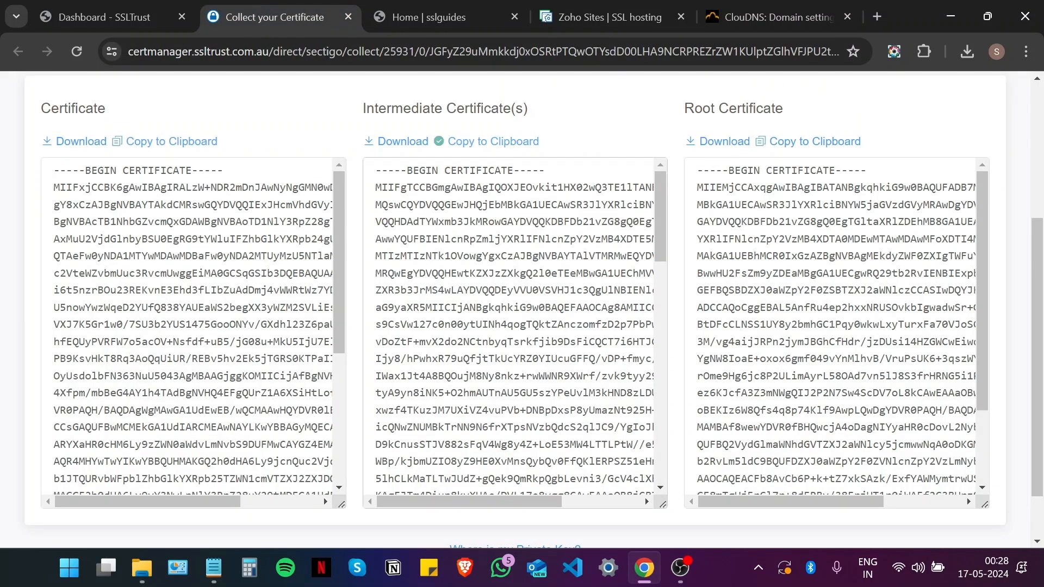
left_click(603, 17)
Step: Paste the intermediate chain into Intermediate Certificate and submit the custom SSL installation with OK
left_click(455, 357)
right_click(455, 357)
left_click(509, 201)
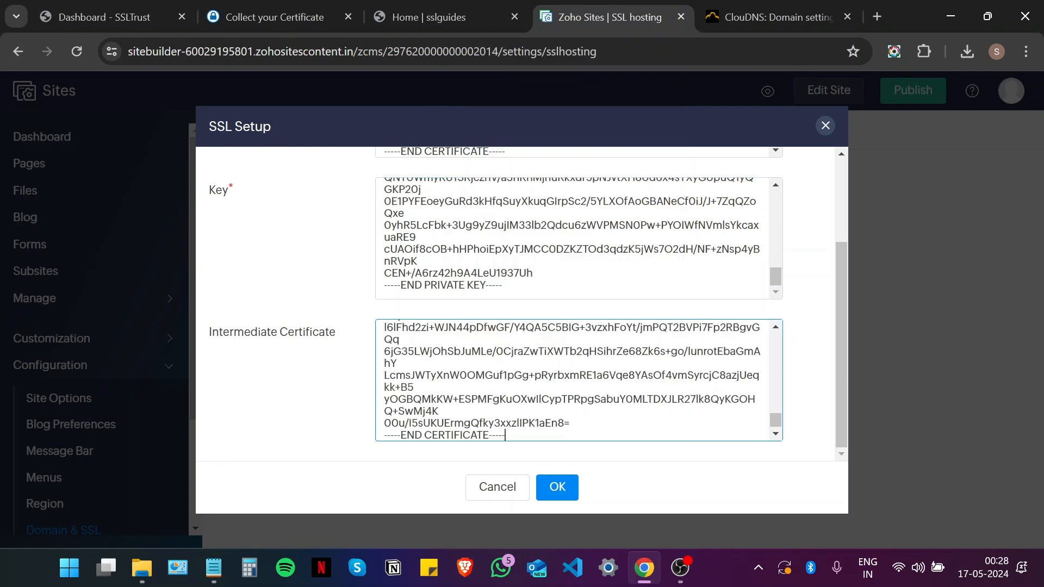
left_click(556, 492)
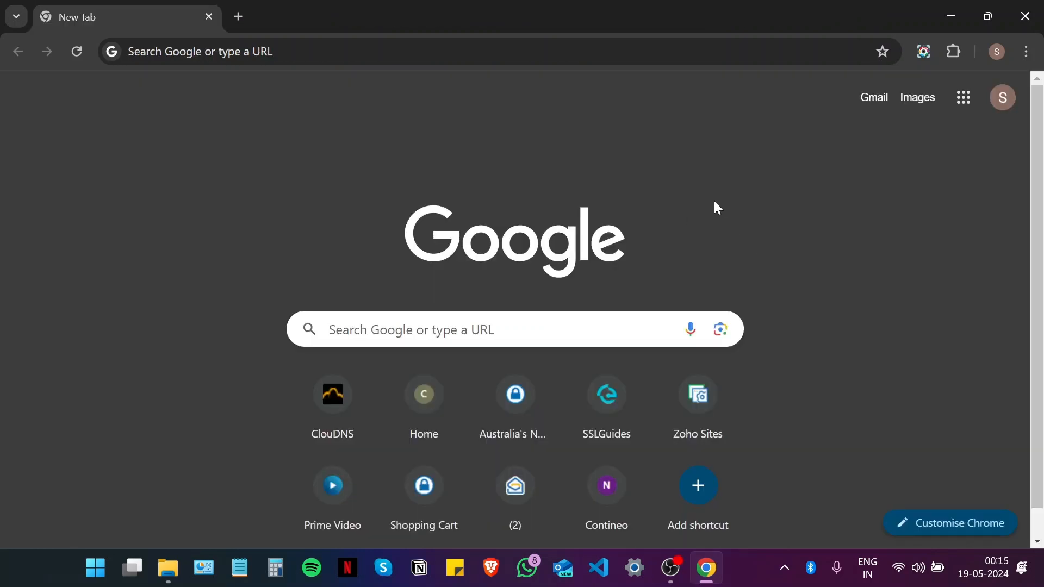
Step: Load casemyfone.store and open its certificate details to confirm the valid Sectigo certificate
key("ctrl+l")
type("case")
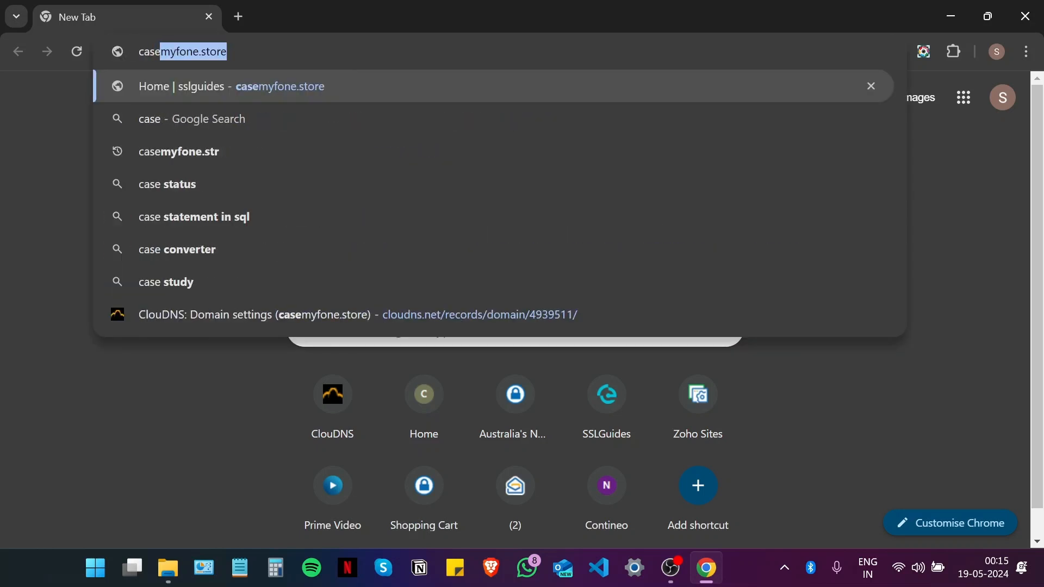
key("Return")
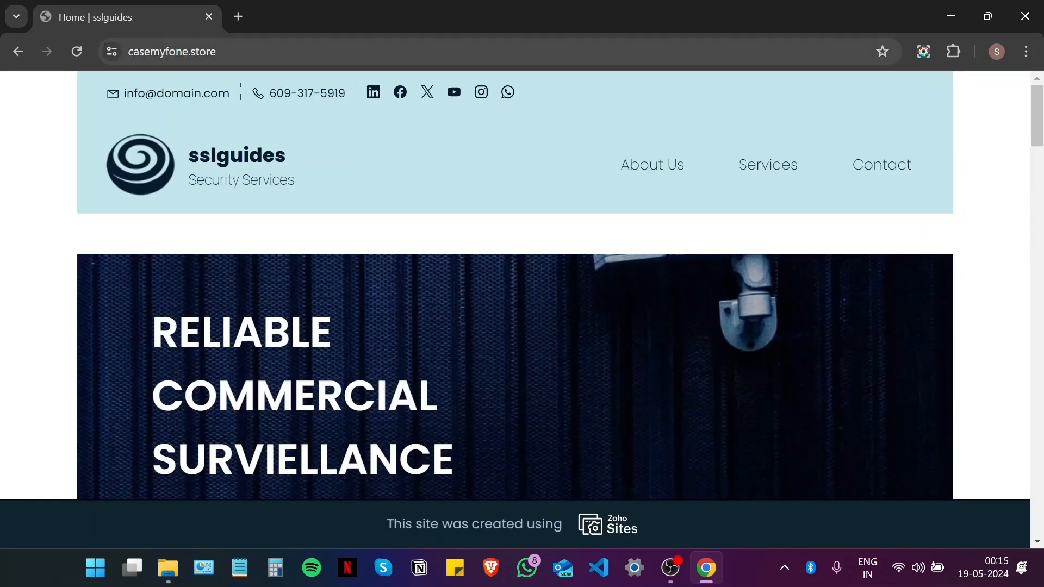
left_click(113, 54)
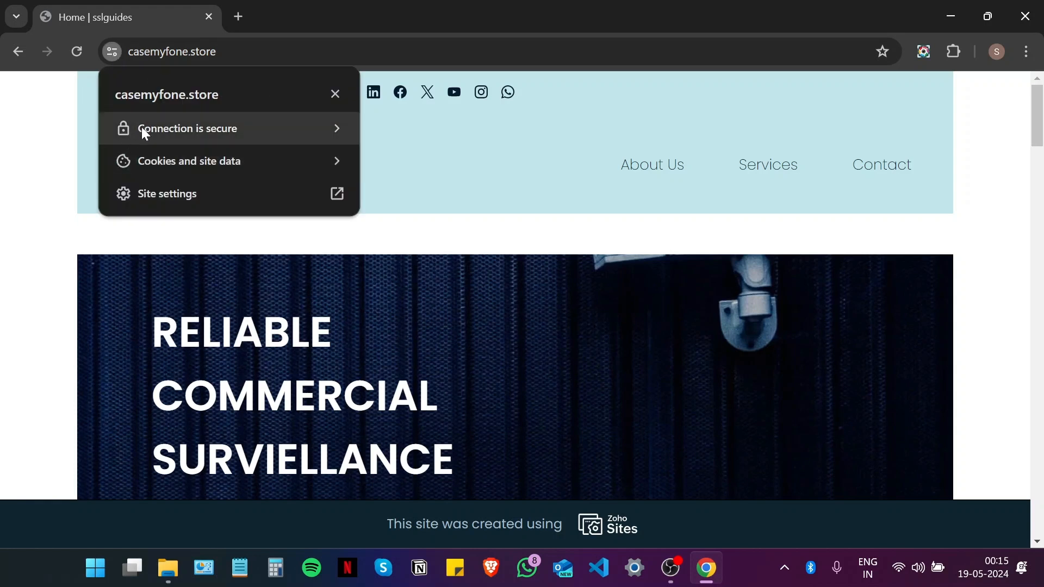
left_click(208, 131)
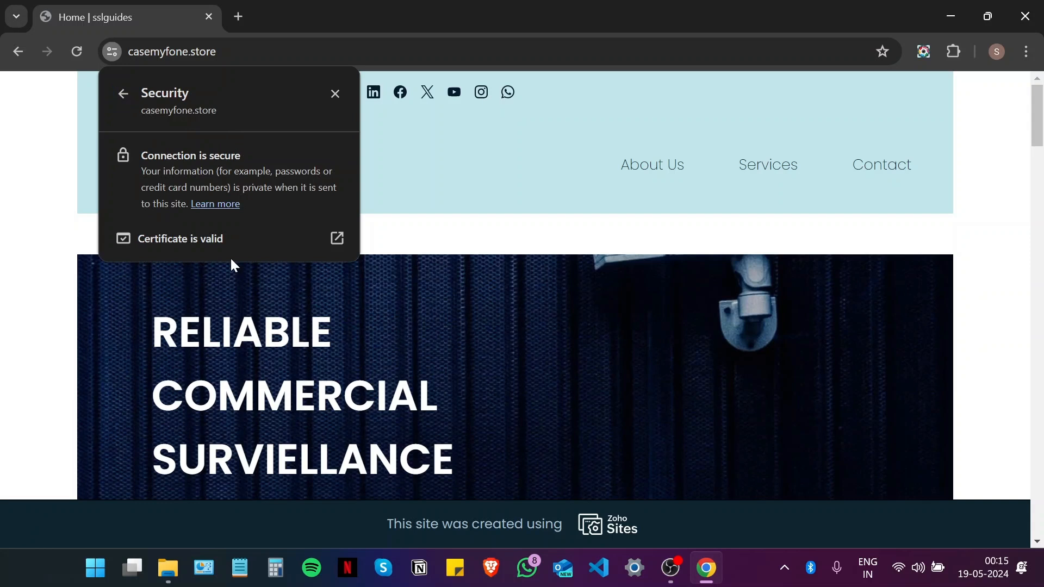
left_click(248, 250)
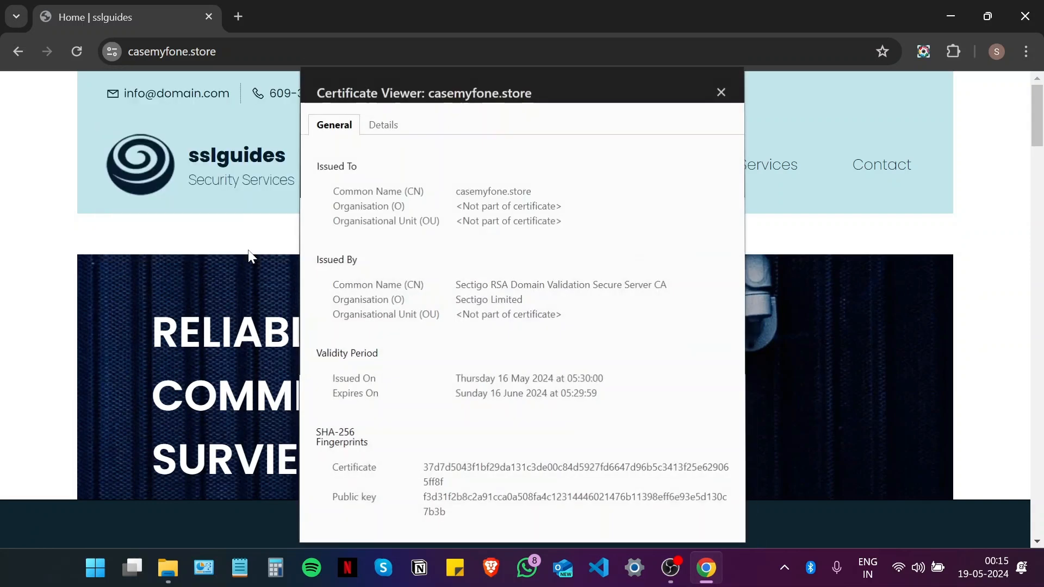